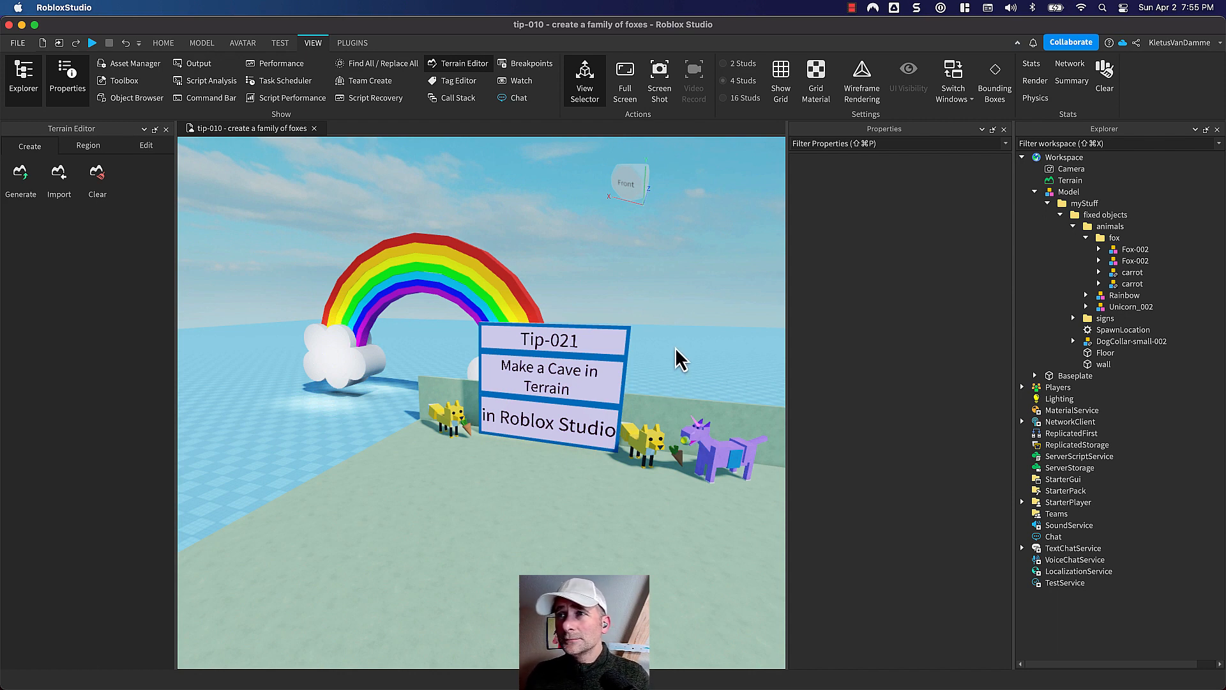
# View the whole baseplate from directly above
pyautogui.moveTo(661, 341); pyautogui.dragTo(661, 340, button='right')
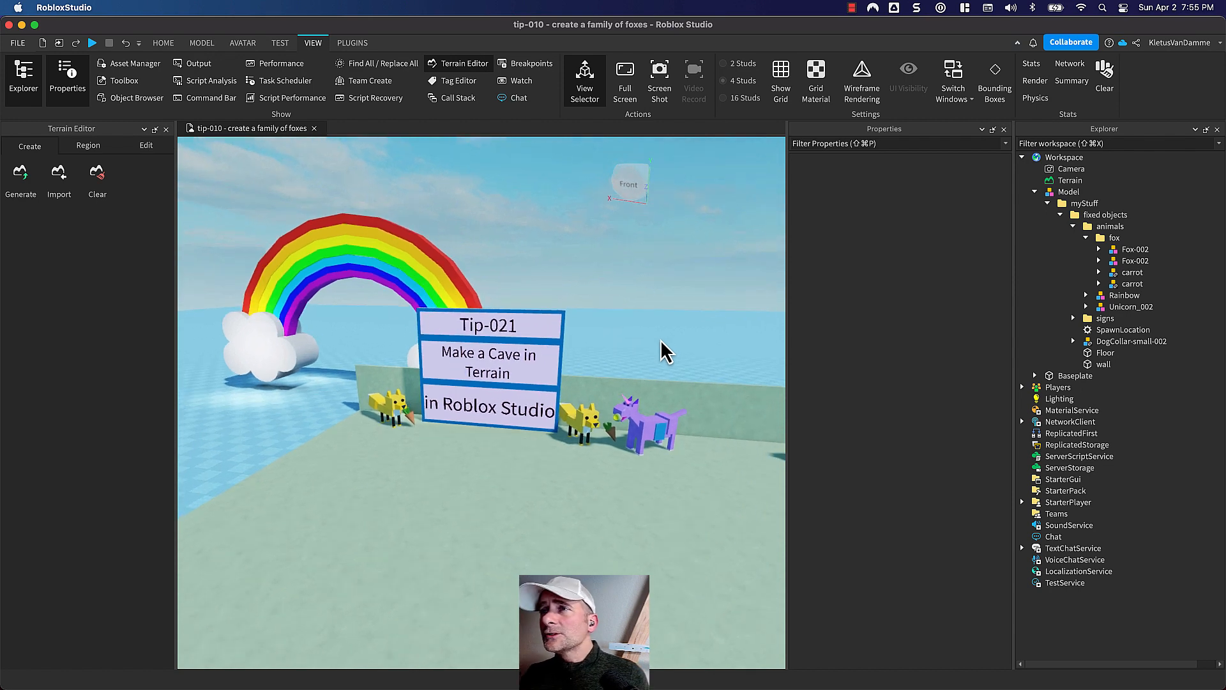
pyautogui.moveTo(645, 295); pyautogui.dragTo(638, 282, button='right')
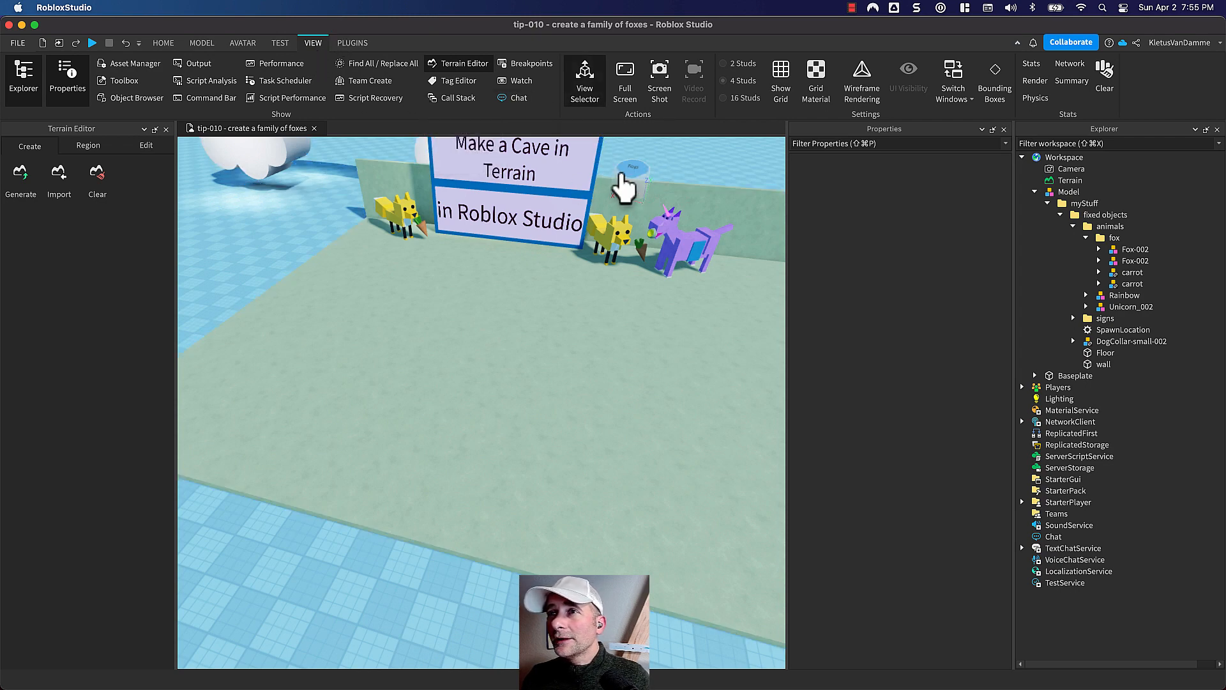
pyautogui.moveTo(621, 177); pyautogui.dragTo(734, 173)
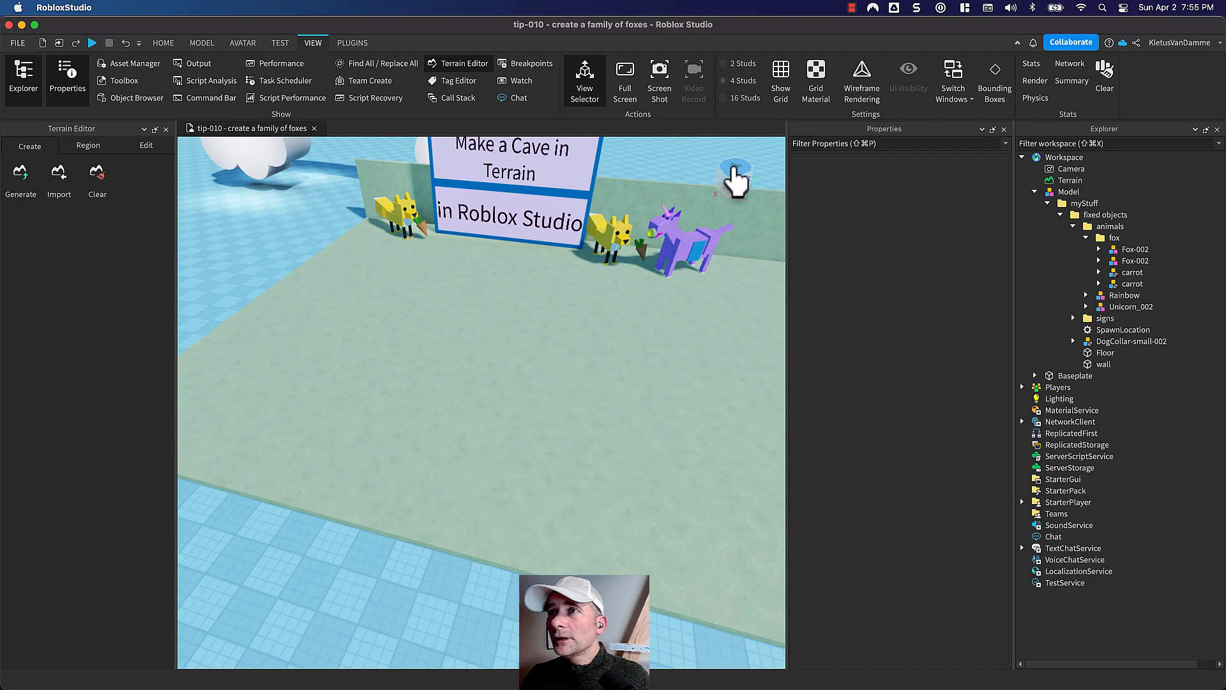
pyautogui.click(735, 169)
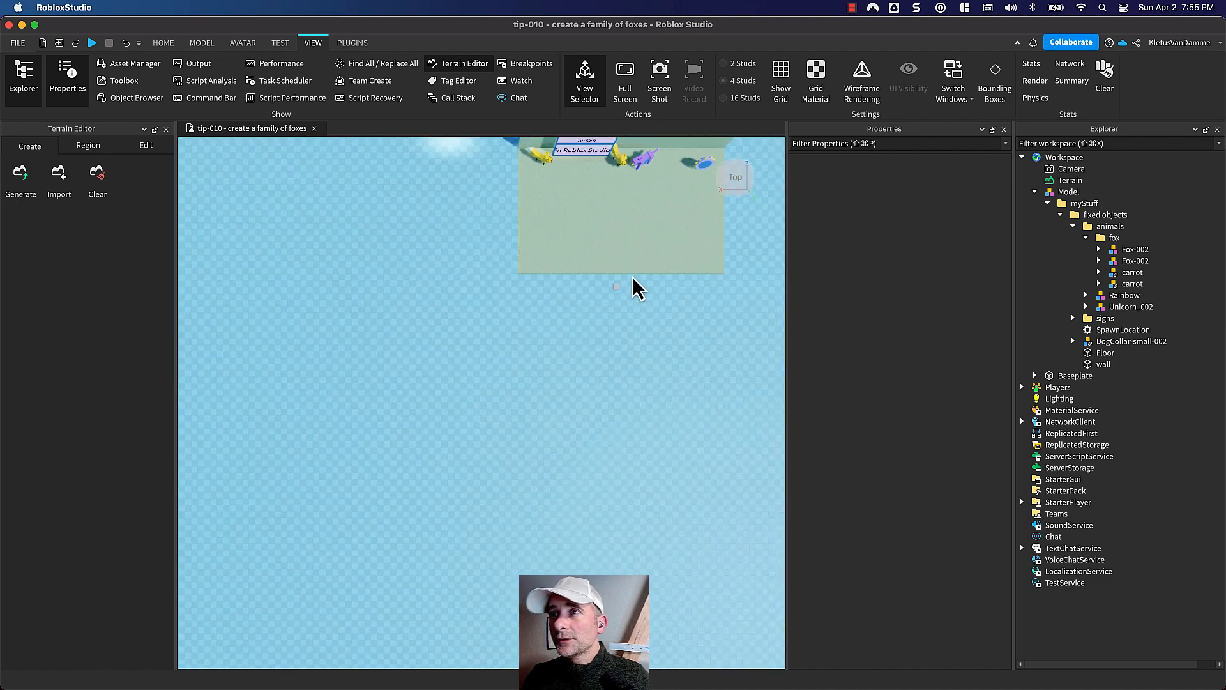
pyautogui.scroll(-2, 633, 277)
pyautogui.moveTo(624, 252); pyautogui.dragTo(593, 309, button='middle')
pyautogui.scroll(-4, 592, 306)
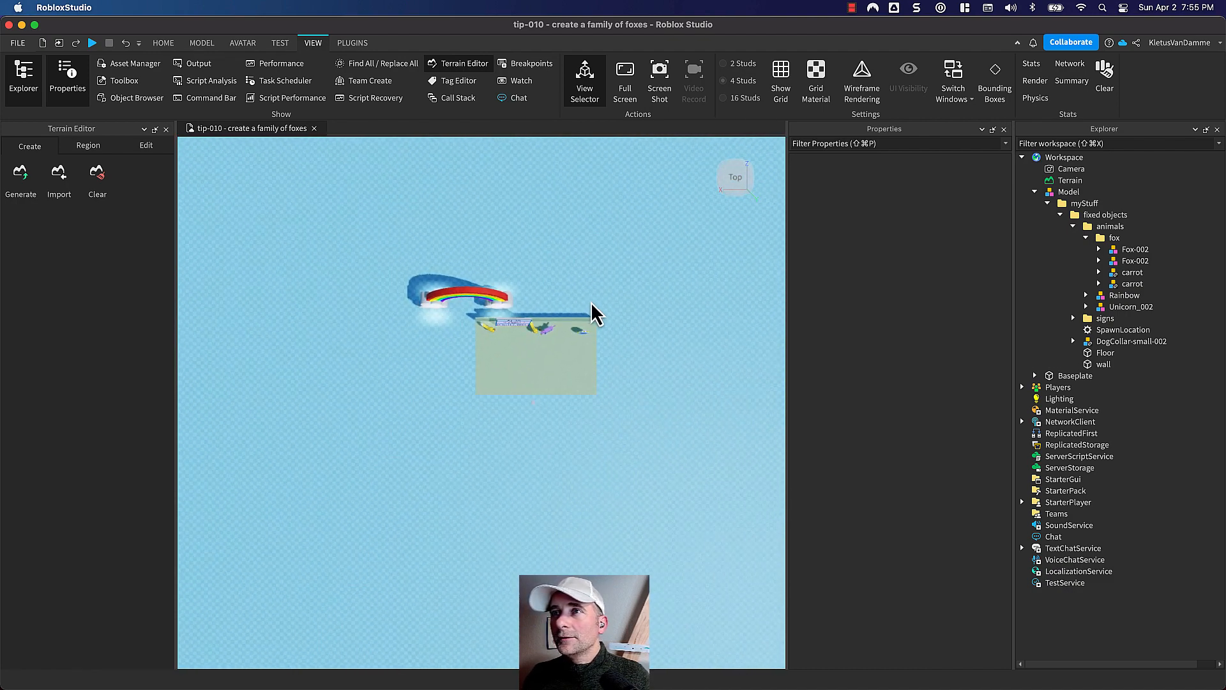
pyautogui.scroll(-3, 592, 313)
pyautogui.scroll(-1, 594, 312)
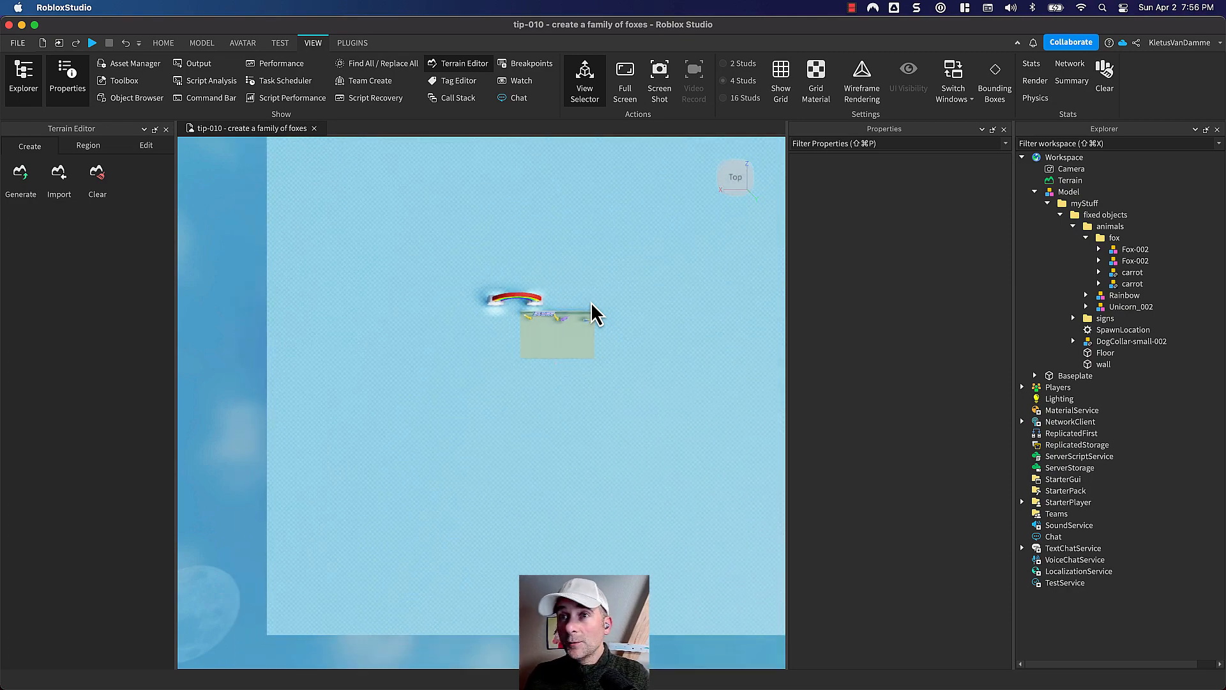
pyautogui.scroll(2, 594, 313)
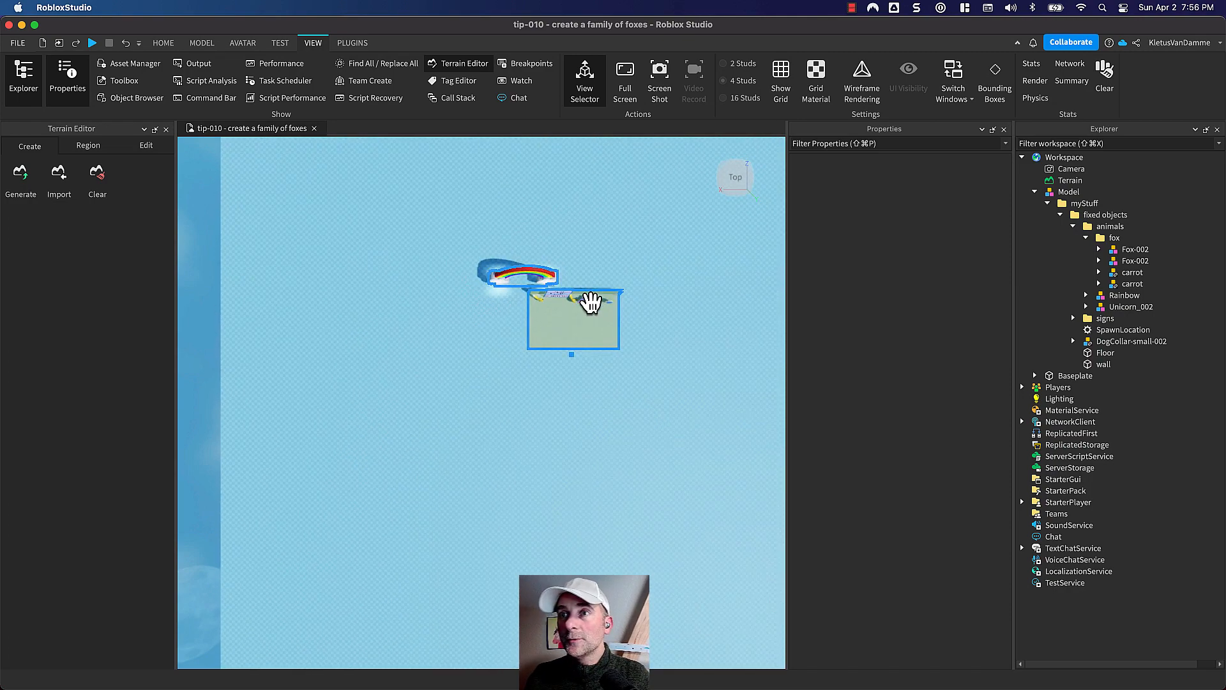
pyautogui.scroll(-3, 594, 313)
pyautogui.scroll(-3, 594, 306)
pyautogui.moveTo(648, 291); pyautogui.dragTo(627, 311, button='middle')
pyautogui.scroll(3, 547, 351)
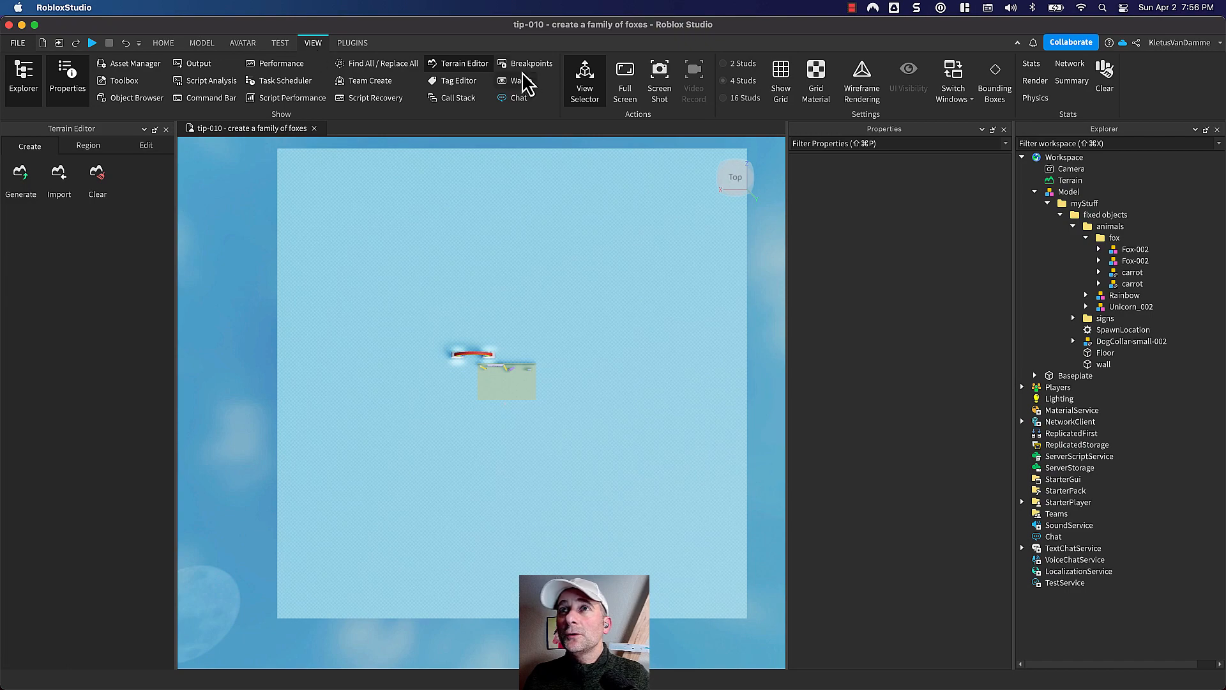
# Set up the terrain Add tool with the leafy green grass material and a cylinder brush
pyautogui.click(474, 65)
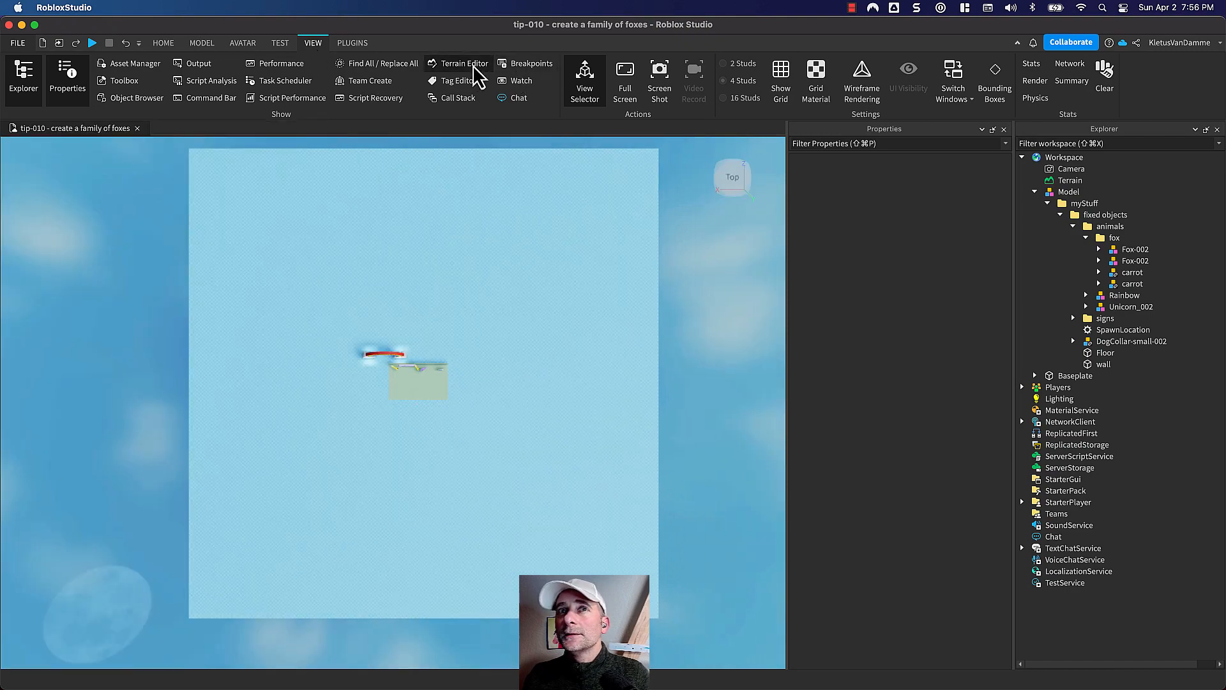
pyautogui.click(474, 65)
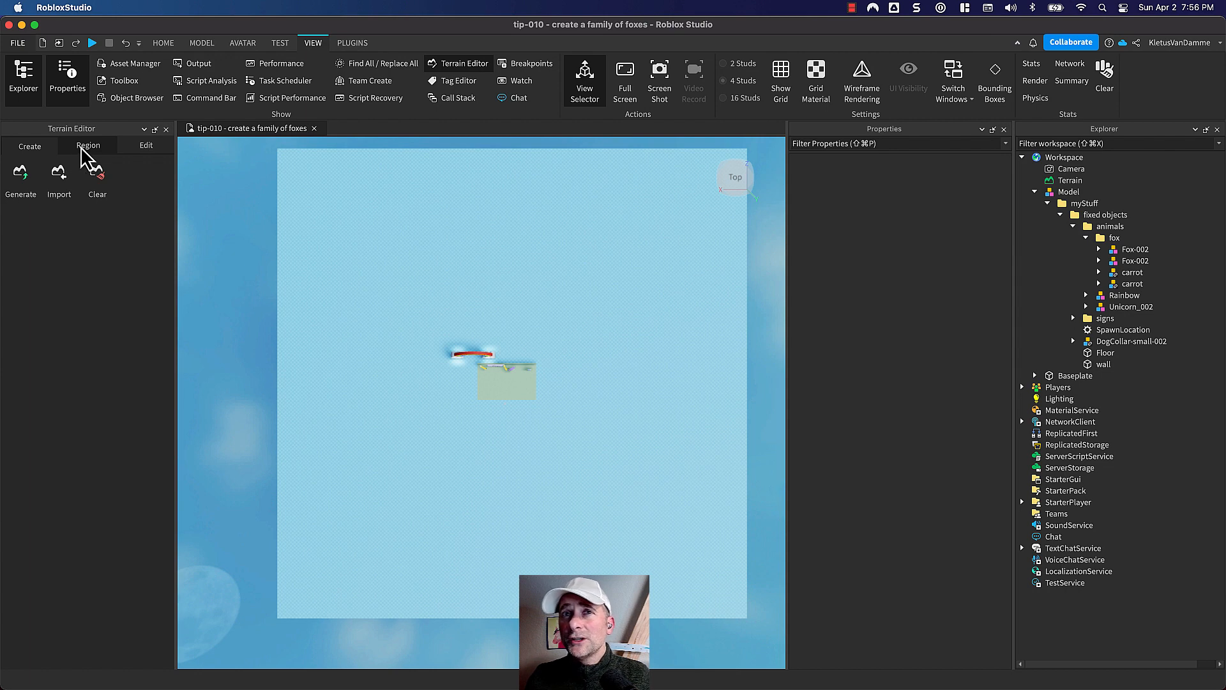
pyautogui.click(147, 147)
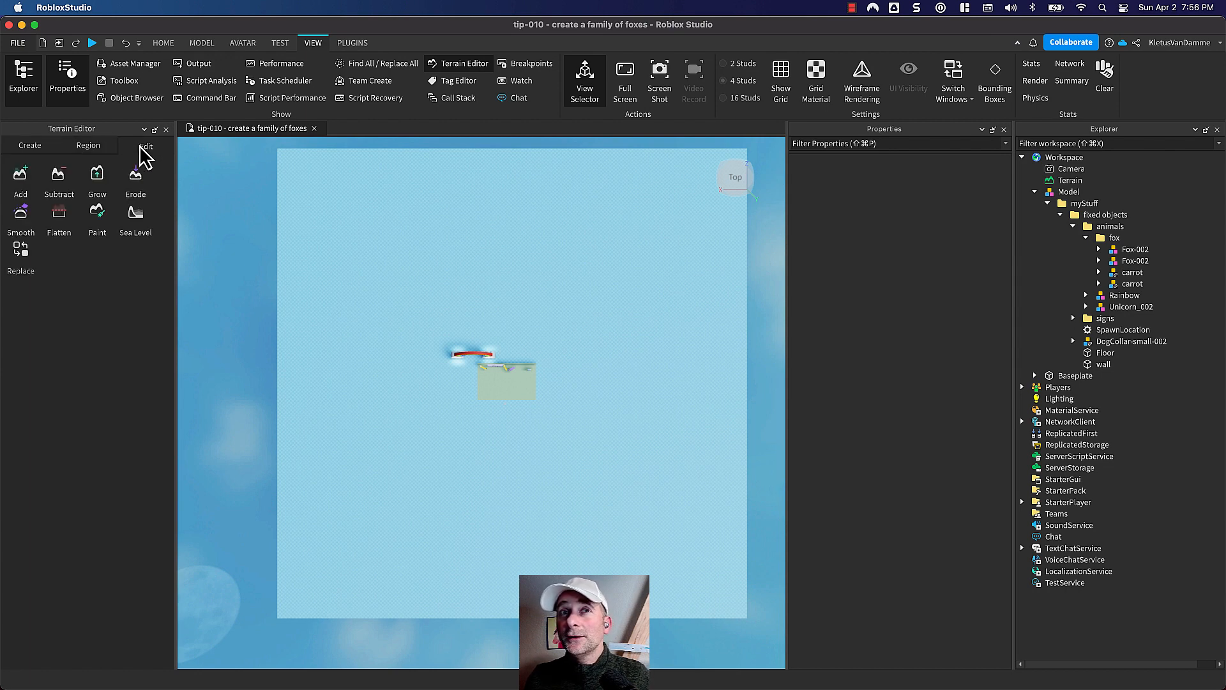
pyautogui.click(21, 182)
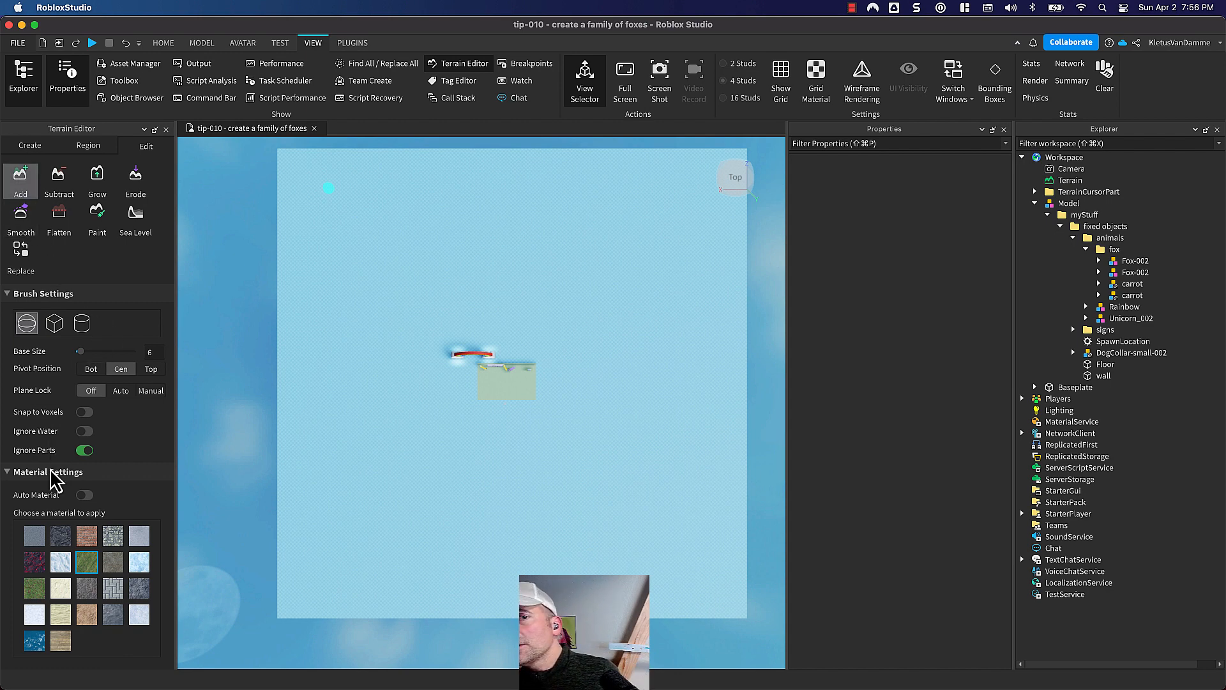
pyautogui.click(36, 592)
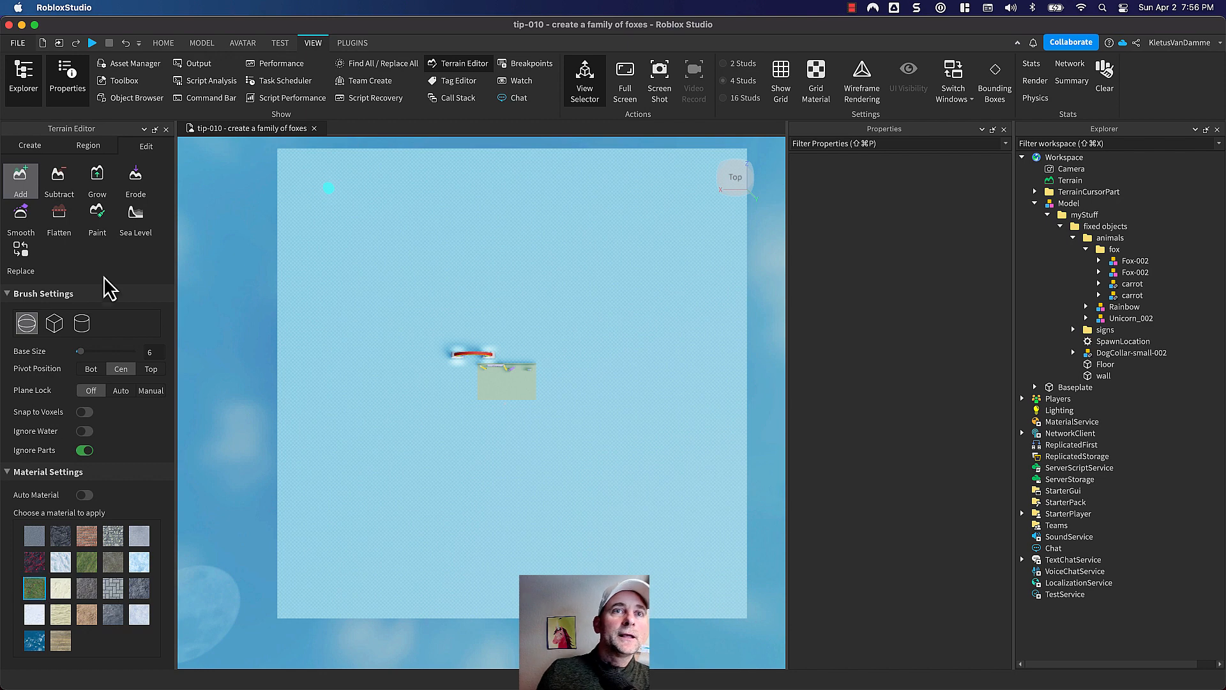
pyautogui.click(83, 324)
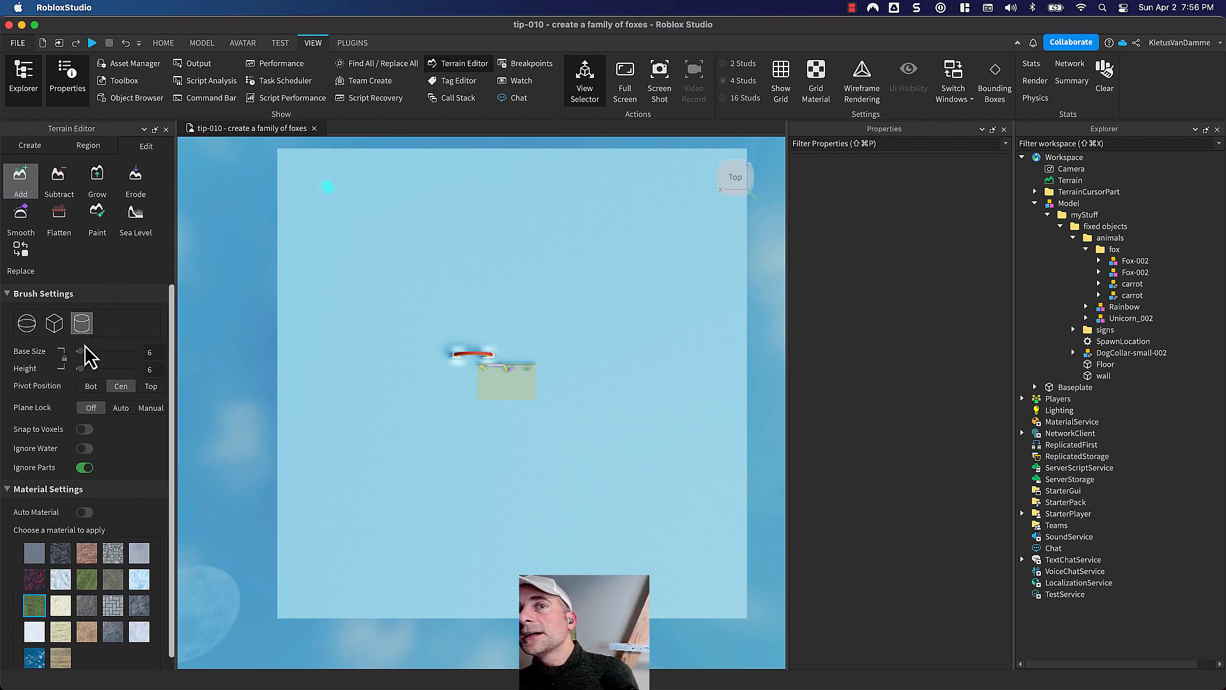
# Try the cylinder brush at base size and height 43, painting a long strip and three separate mounds on the baseplate
pyautogui.moveTo(79, 352); pyautogui.dragTo(115, 352)
pyautogui.moveTo(364, 379); pyautogui.dragTo(367, 378, button='right')
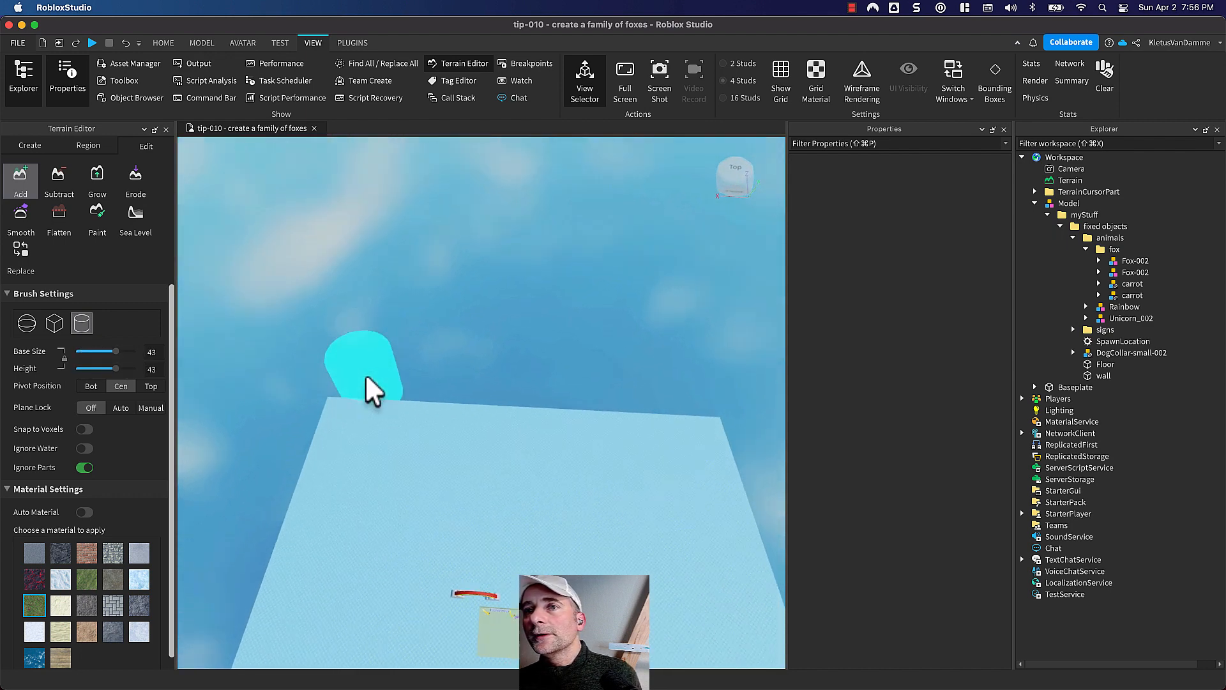
pyautogui.click(377, 435)
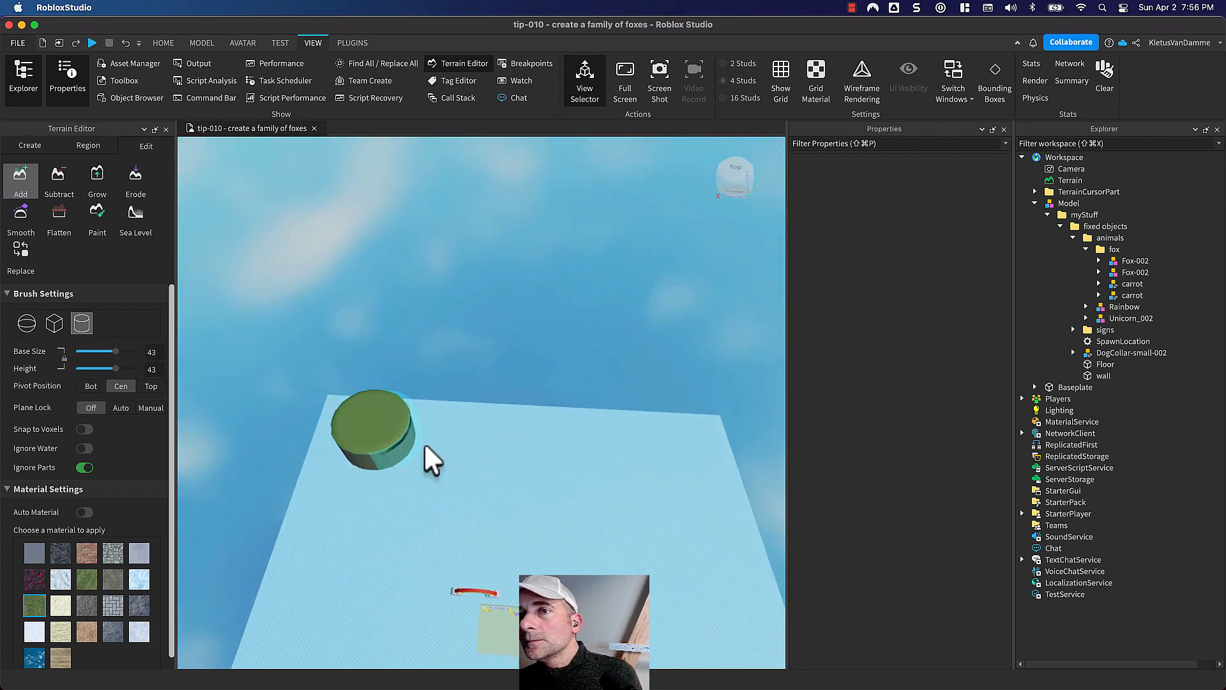
pyautogui.moveTo(425, 447); pyautogui.dragTo(565, 455)
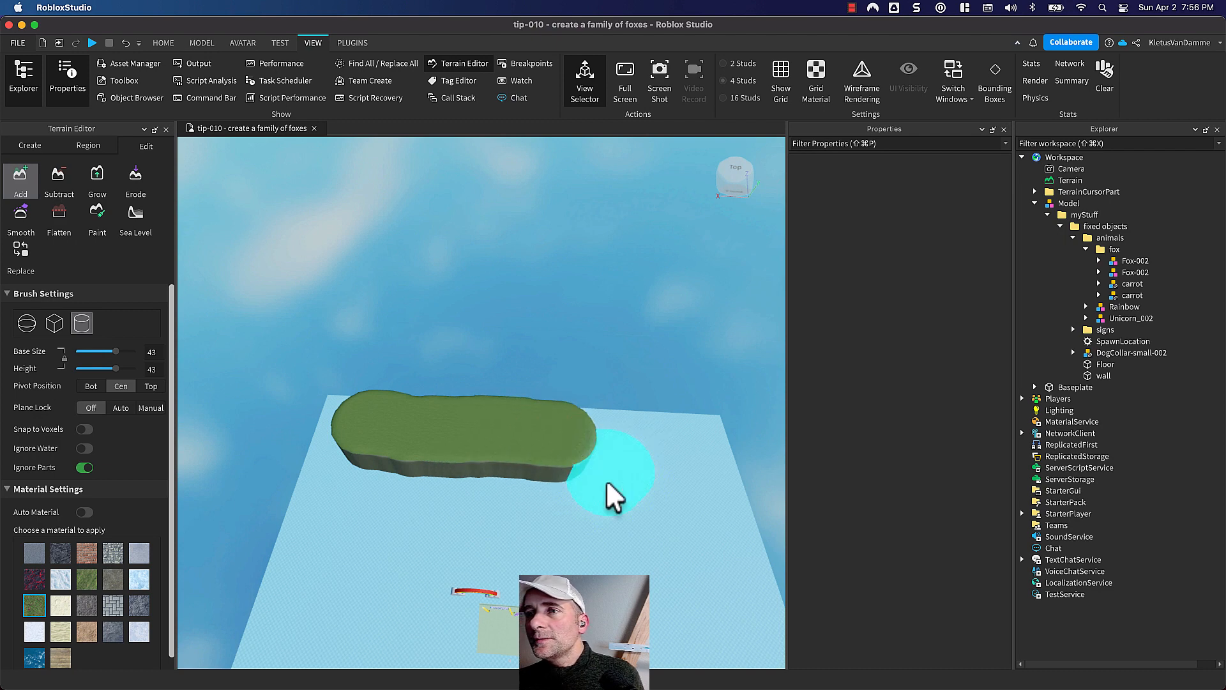
pyautogui.click(649, 508)
pyautogui.click(450, 534)
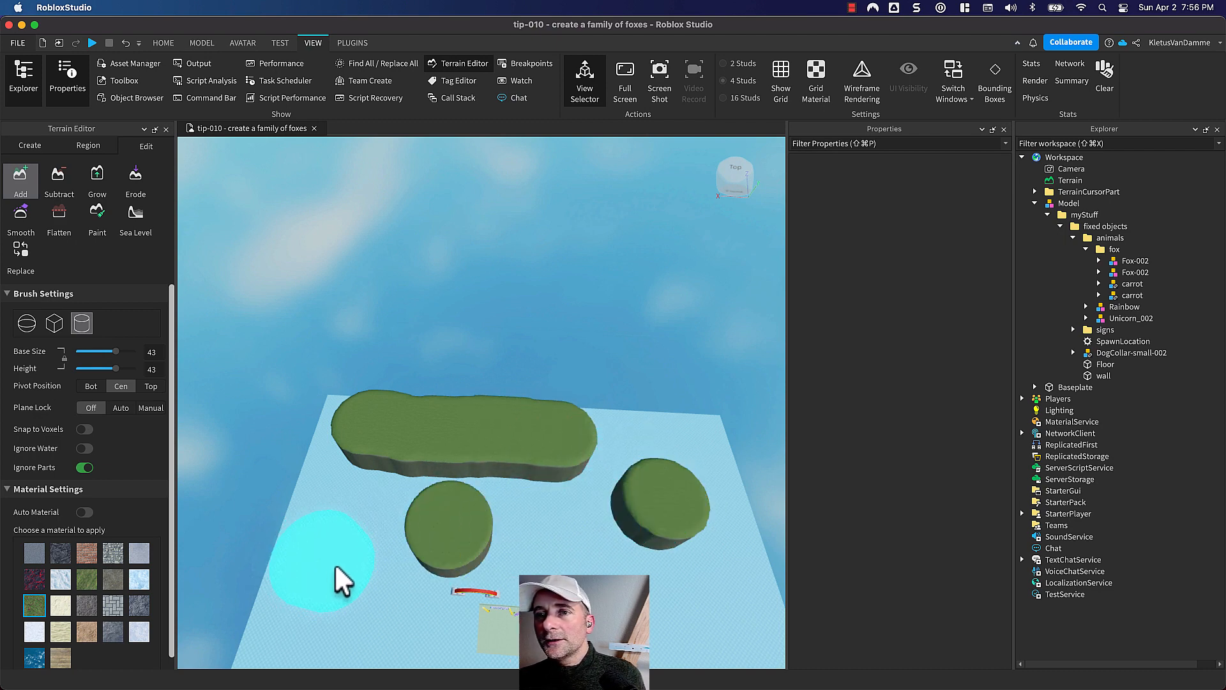
pyautogui.click(336, 562)
# Undo all the trial terrain strokes on the baseplate
pyautogui.moveTo(342, 567)
pyautogui.mouseDown(button='right')
pyautogui.moveTo(342, 582)
pyautogui.moveTo(345, 553)
pyautogui.mouseUp(button='right')
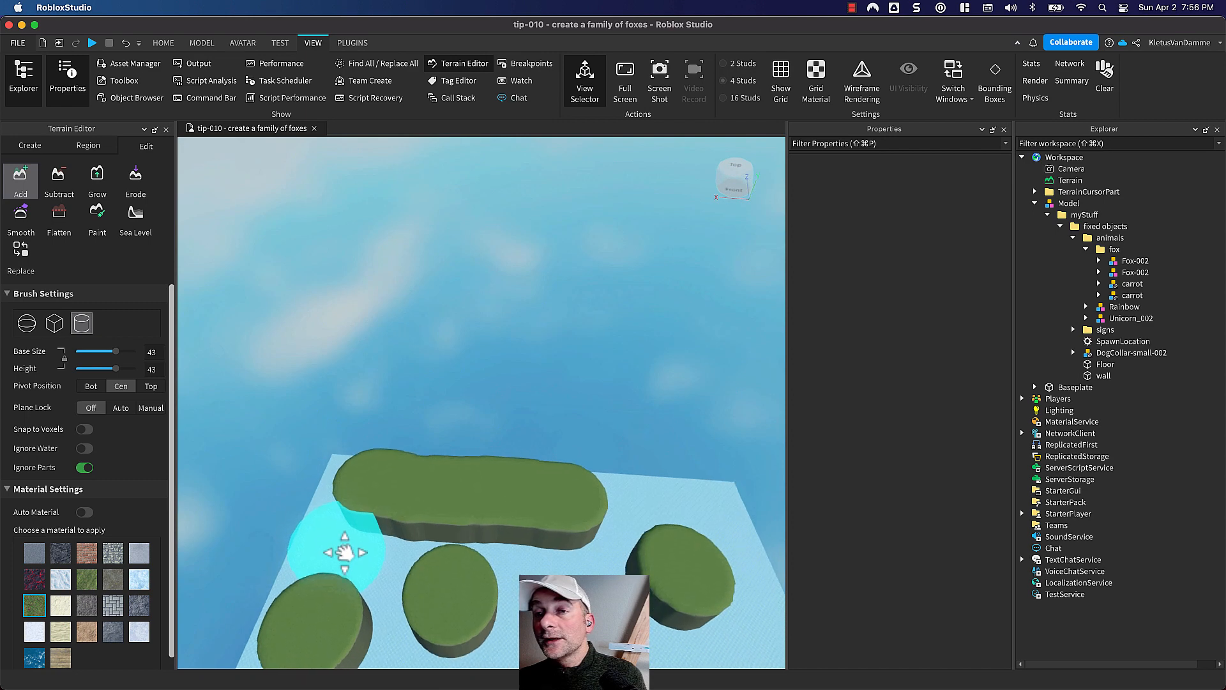
pyautogui.moveTo(344, 552); pyautogui.dragTo(319, 394, button='middle')
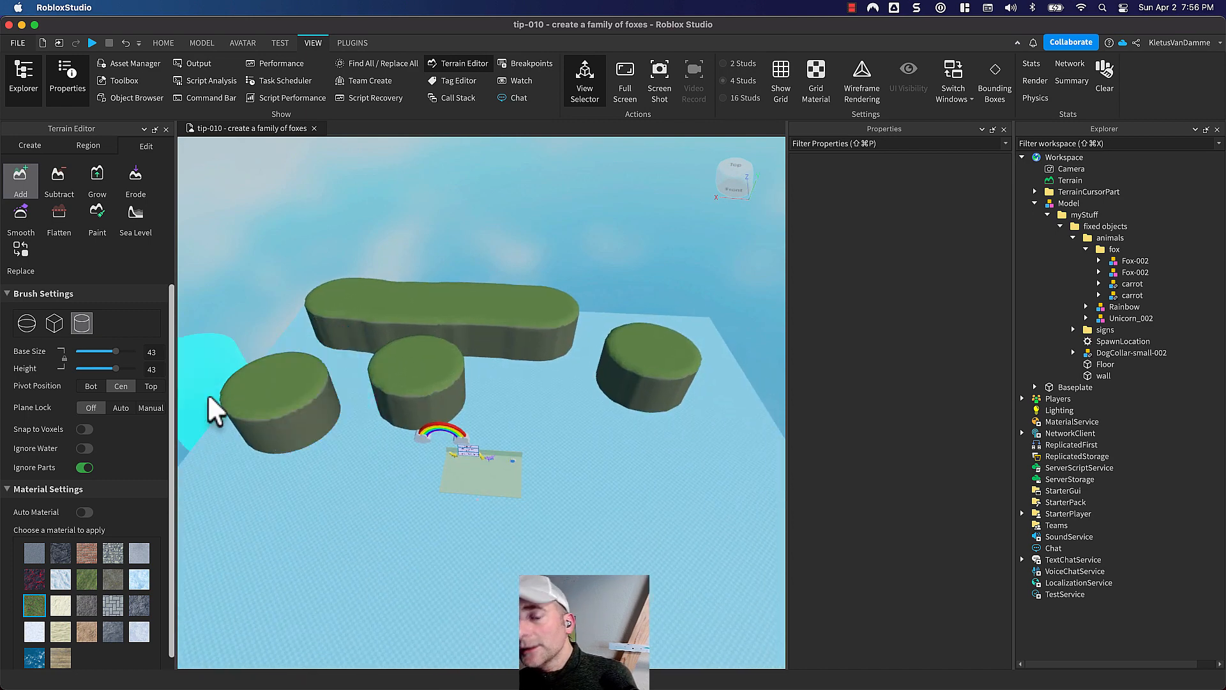
pyautogui.press('super+z')
pyautogui.press('super+z')
pyautogui.press('super+z')
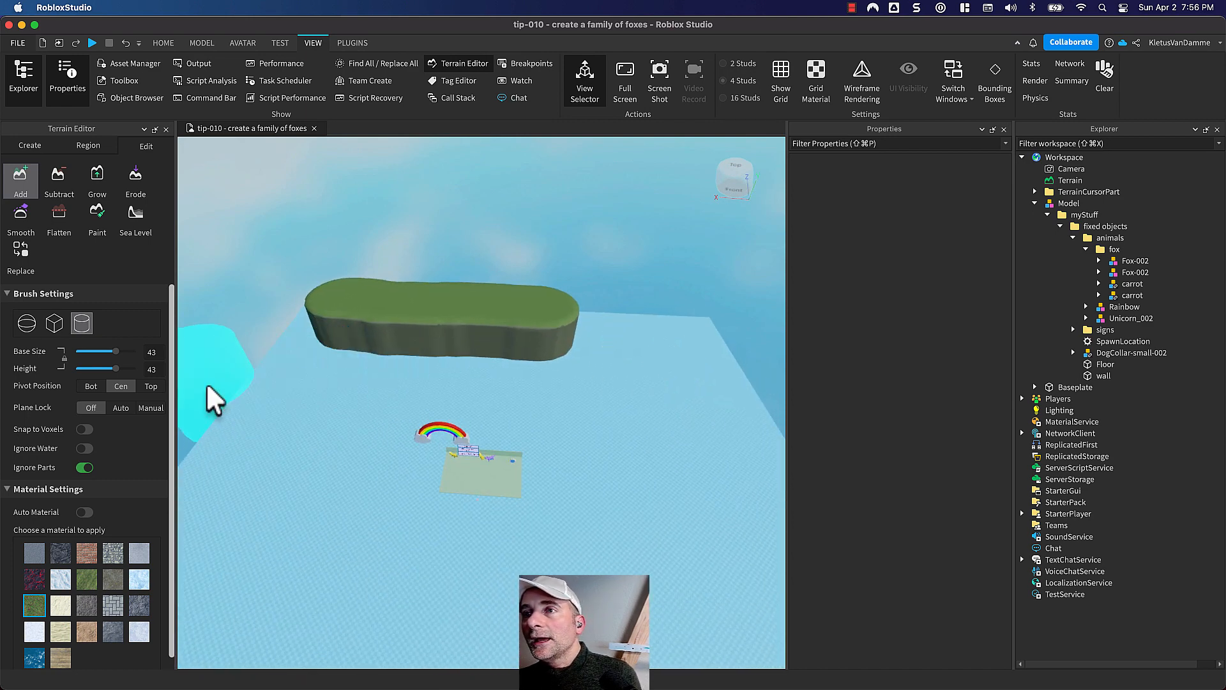
pyautogui.press('super+z')
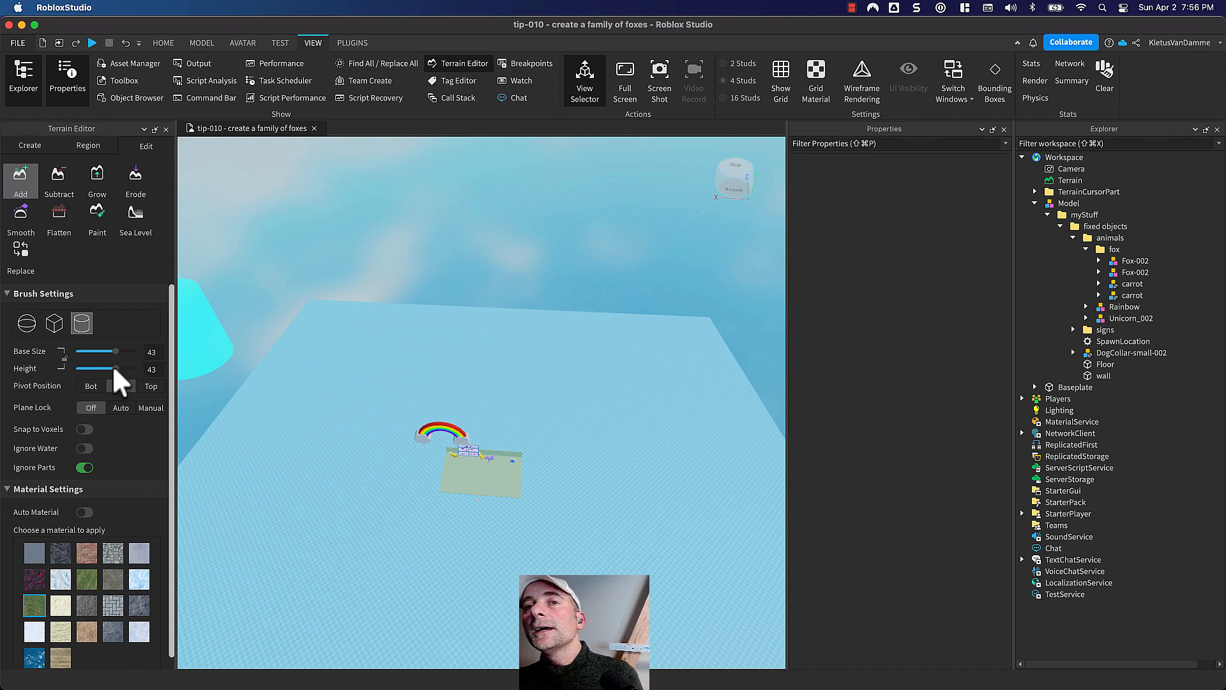
# Cover the entire baseplate with grass terrain using the cylinder brush at base size 64 and height 6
pyautogui.doubleClick(154, 352)
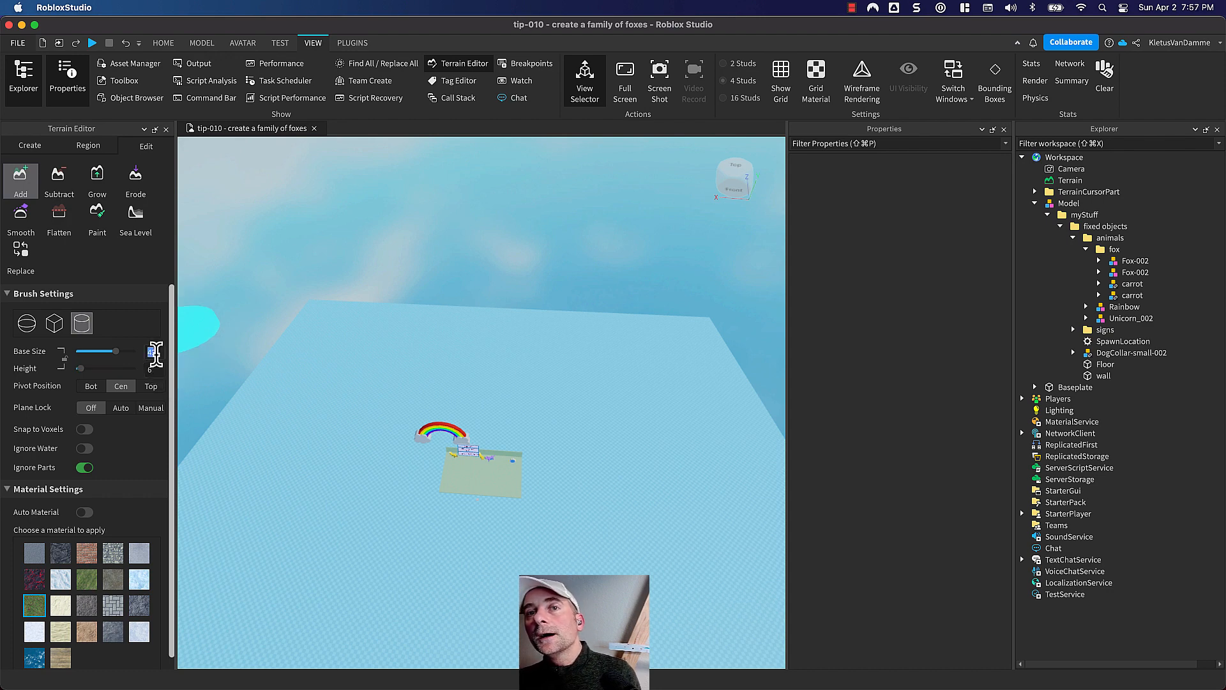
pyautogui.moveTo(112, 352); pyautogui.dragTo(136, 352)
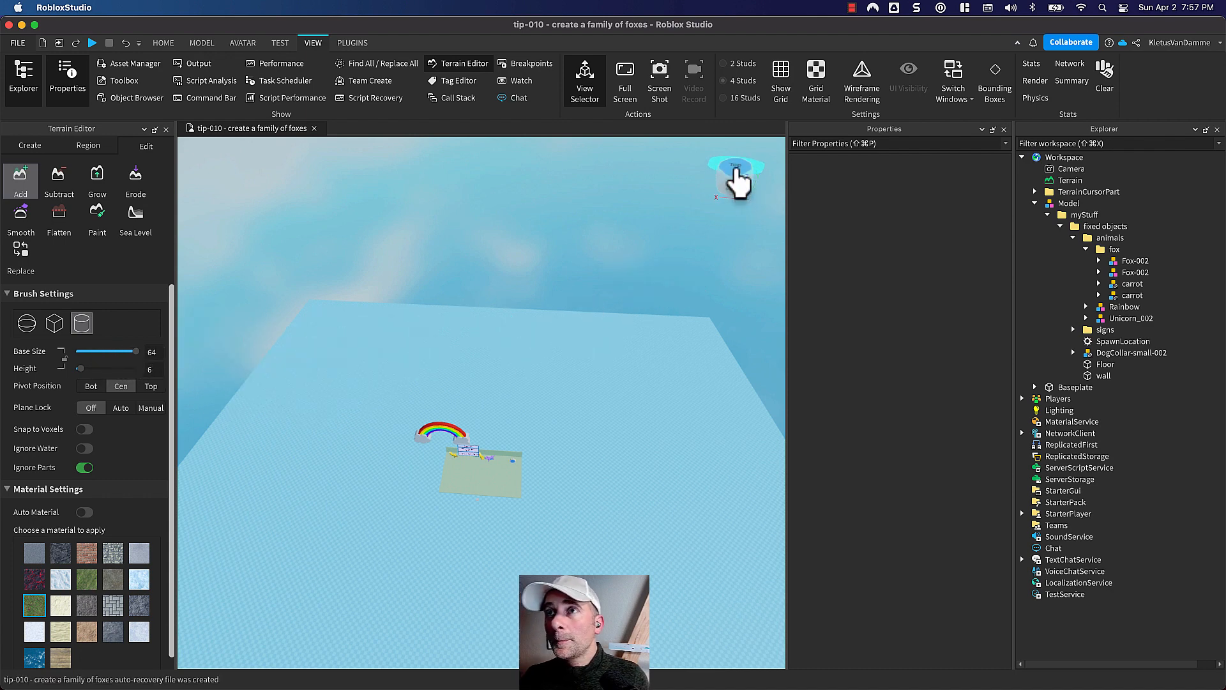
pyautogui.click(736, 173)
pyautogui.scroll(-5, 580, 285)
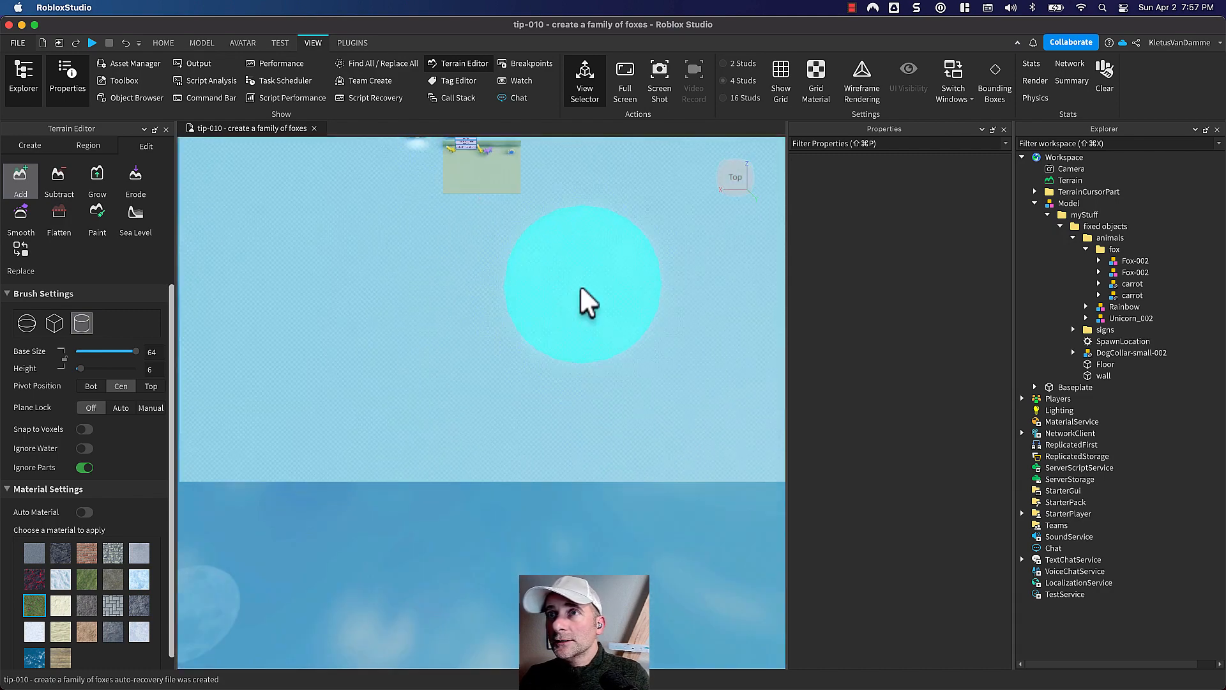
pyautogui.scroll(-3, 583, 259)
pyautogui.moveTo(568, 247); pyautogui.dragTo(561, 355, button='middle')
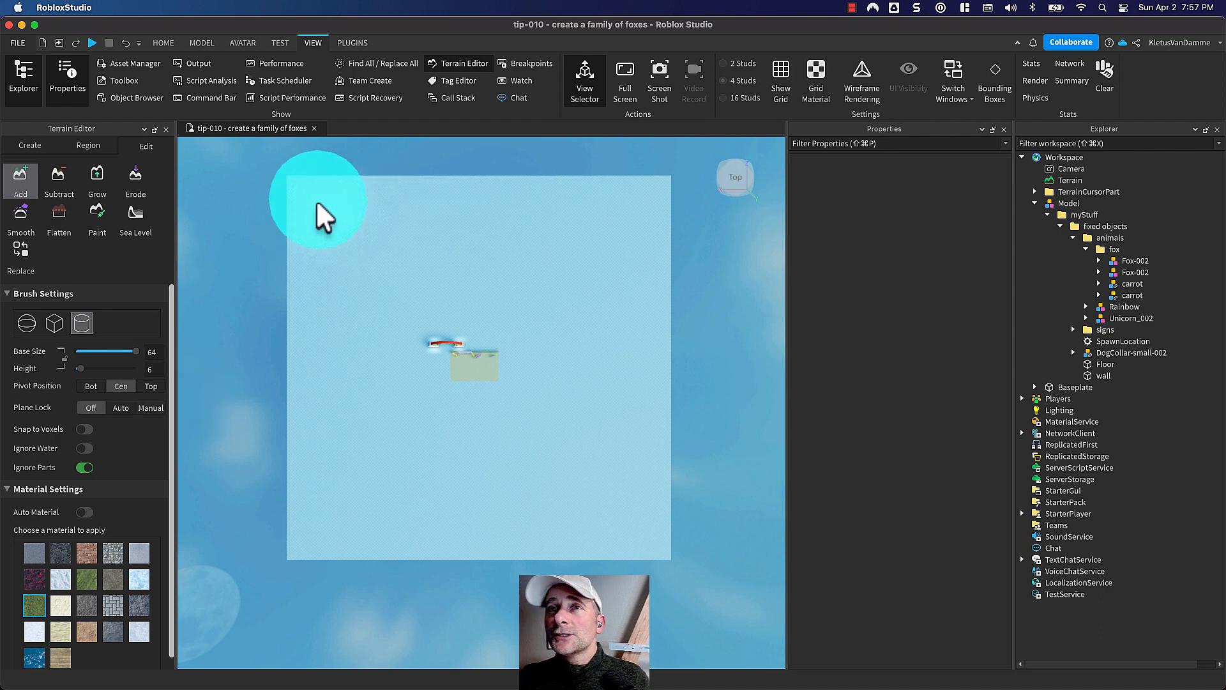
pyautogui.moveTo(313, 201); pyautogui.dragTo(649, 197)
pyautogui.moveTo(652, 245)
pyautogui.mouseDown()
pyautogui.moveTo(641, 277)
pyautogui.moveTo(641, 487)
pyautogui.moveTo(668, 549)
pyautogui.moveTo(533, 551)
pyautogui.moveTo(298, 548)
pyautogui.moveTo(284, 534)
pyautogui.moveTo(297, 246)
pyautogui.moveTo(630, 243)
pyautogui.moveTo(601, 346)
pyautogui.moveTo(520, 303)
pyautogui.moveTo(417, 302)
pyautogui.moveTo(388, 304)
pyautogui.moveTo(344, 361)
pyautogui.moveTo(520, 362)
pyautogui.moveTo(586, 454)
pyautogui.moveTo(589, 479)
pyautogui.moveTo(361, 485)
pyautogui.moveTo(343, 454)
pyautogui.moveTo(464, 443)
pyautogui.moveTo(535, 420)
pyautogui.mouseUp()
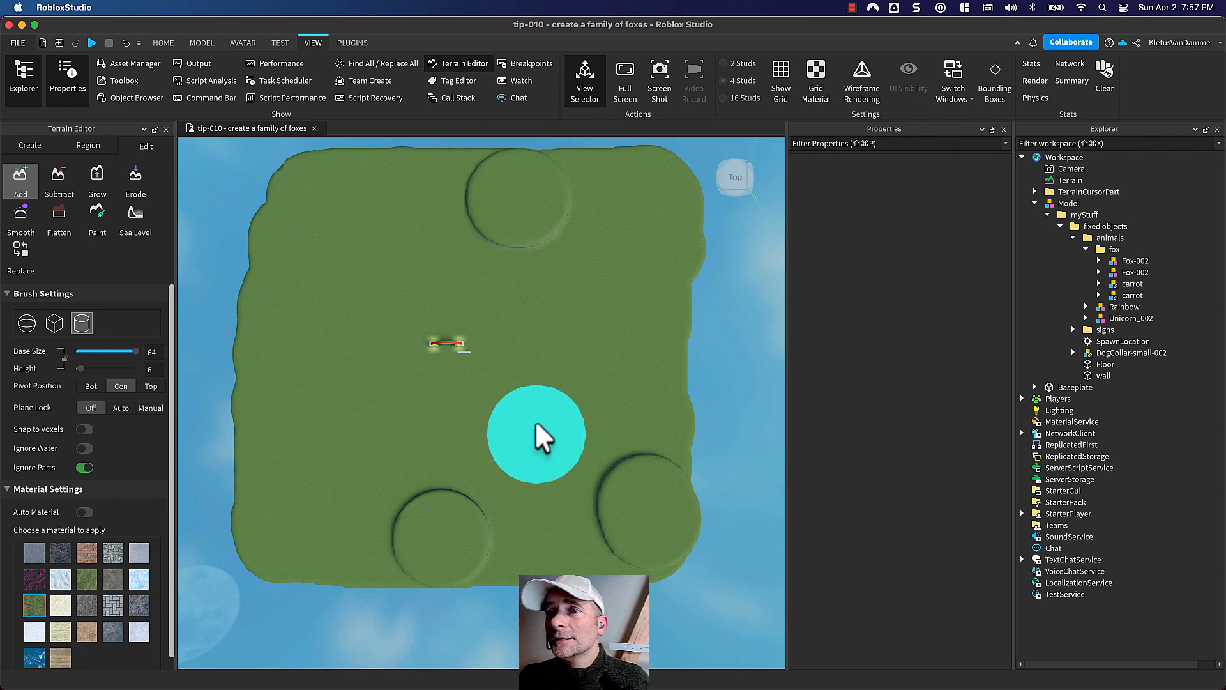
# Add raised round mounds of grass terrain beside and behind the rainbow
pyautogui.moveTo(535, 420)
pyautogui.mouseDown(button='right')
pyautogui.moveTo(551, 486)
pyautogui.moveTo(548, 287)
pyautogui.mouseUp(button='right')
pyautogui.moveTo(546, 284); pyautogui.dragTo(533, 211, button='middle')
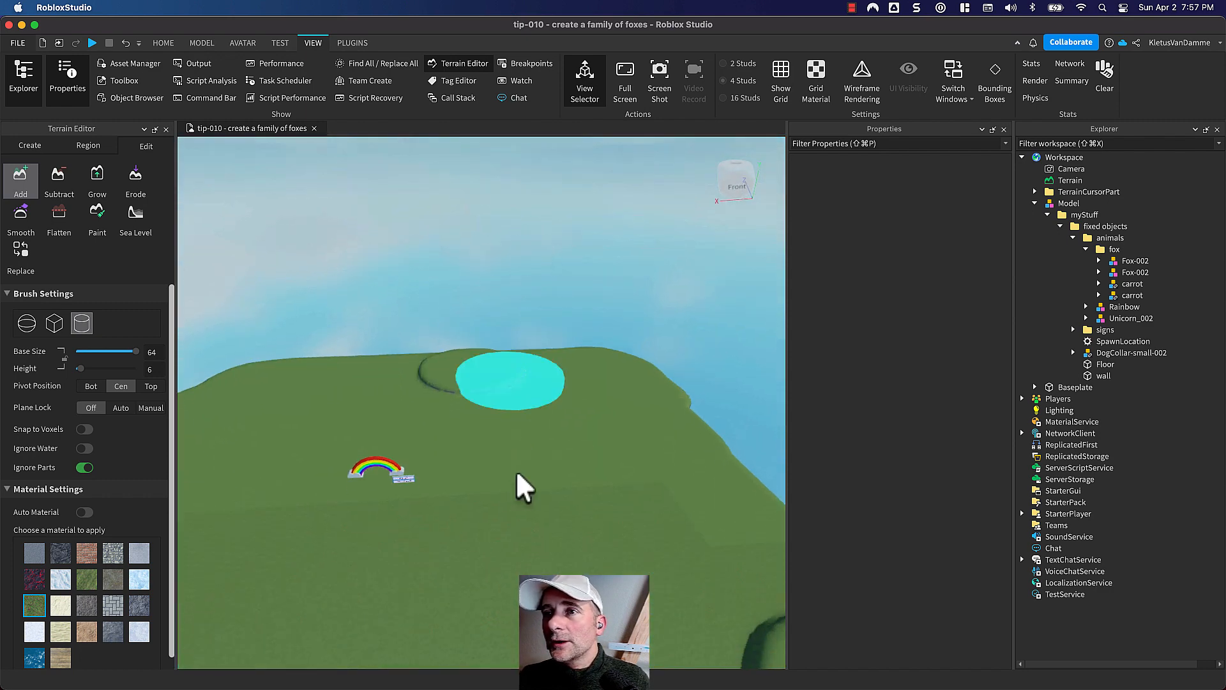
pyautogui.click(520, 476)
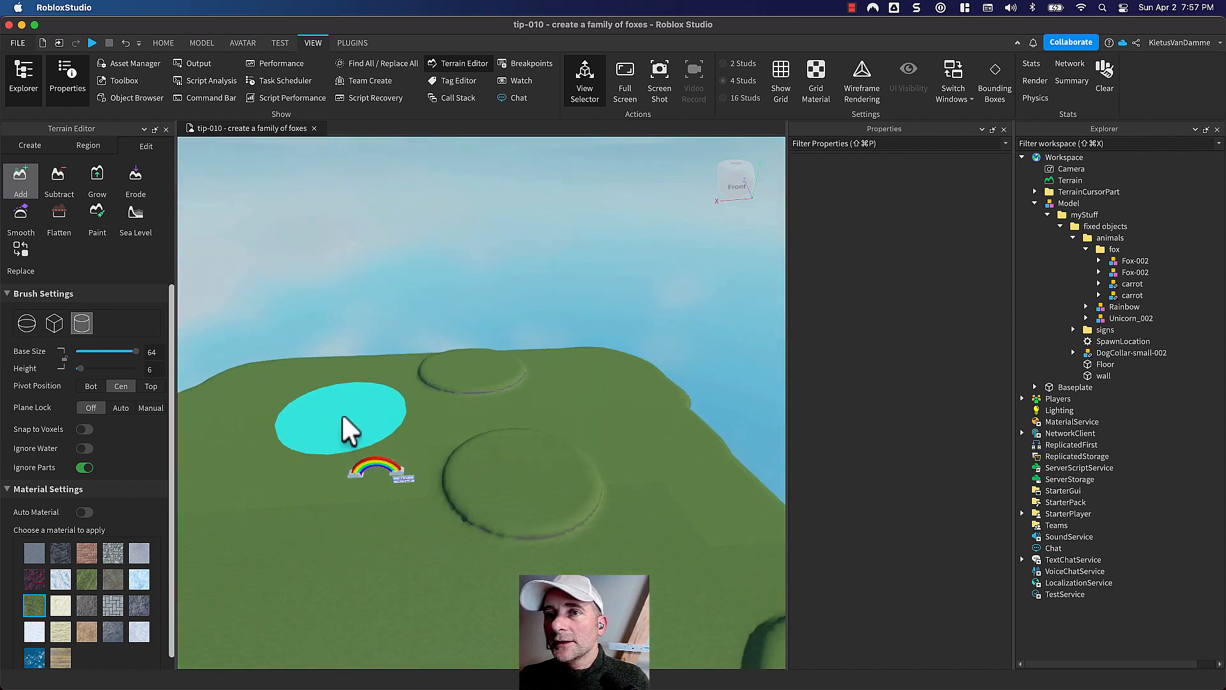
# Paint overlapping layers of grass terrain along the baseplate's back edge and around behind the rainbow to form a raised ridge
pyautogui.moveTo(378, 389); pyautogui.dragTo(380, 389, button='right')
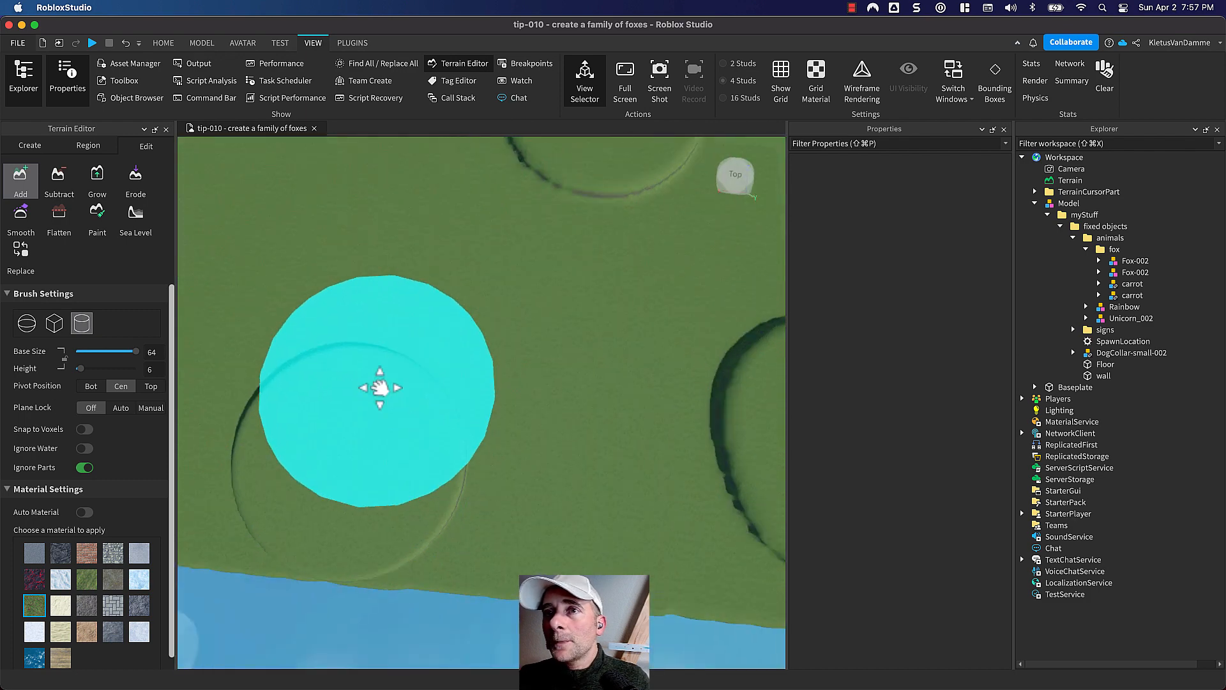
pyautogui.moveTo(379, 390); pyautogui.dragTo(397, 565, button='middle')
pyautogui.scroll(-3, 467, 490)
pyautogui.scroll(-10, 466, 490)
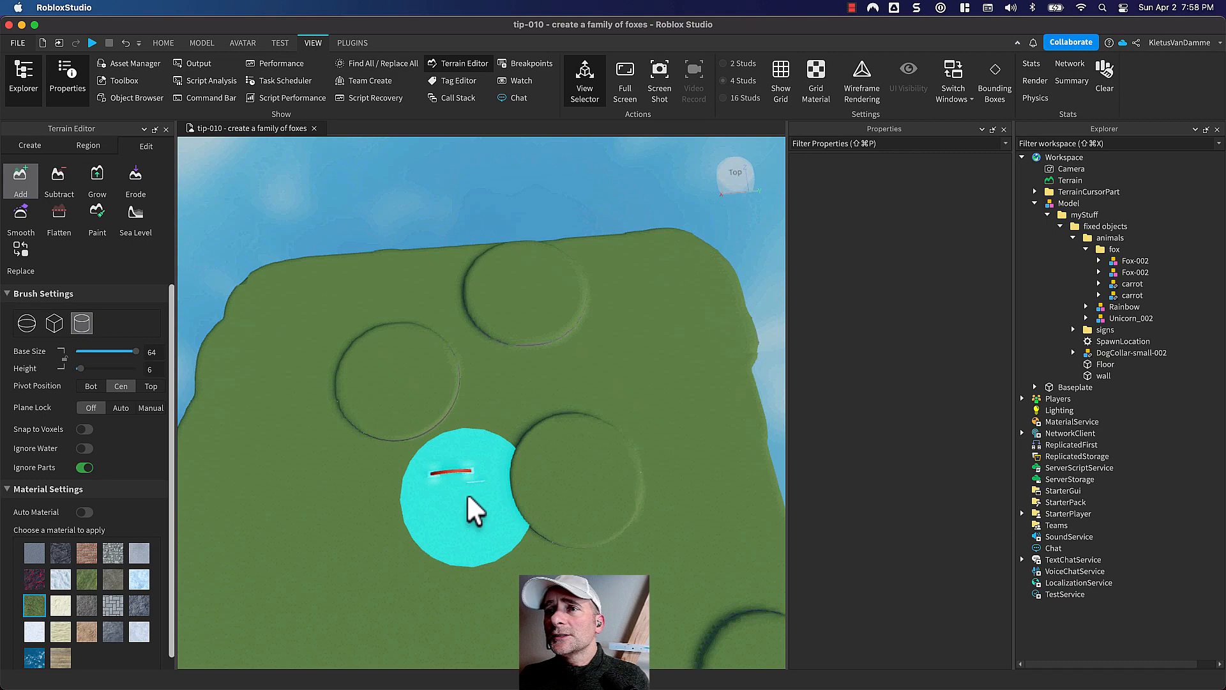
pyautogui.moveTo(467, 493); pyautogui.dragTo(466, 493, button='right')
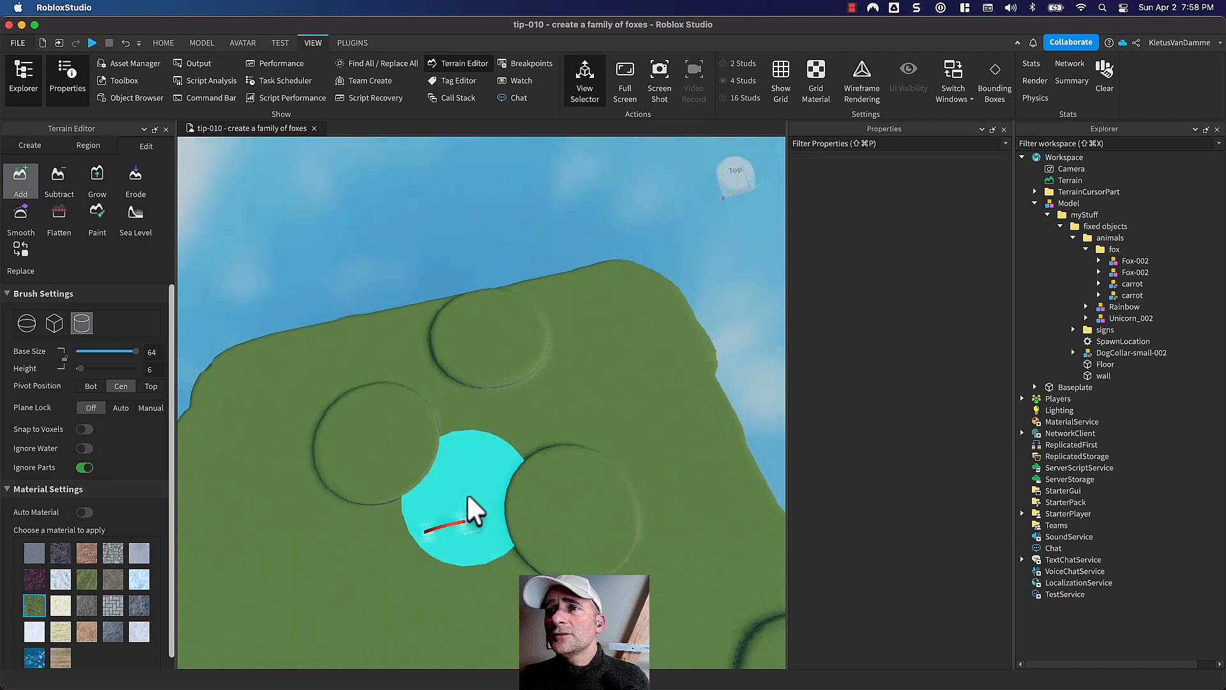
pyautogui.moveTo(643, 285)
pyautogui.mouseDown()
pyautogui.moveTo(255, 377)
pyautogui.moveTo(224, 443)
pyautogui.moveTo(239, 466)
pyautogui.moveTo(296, 480)
pyautogui.moveTo(331, 435)
pyautogui.moveTo(321, 412)
pyautogui.moveTo(399, 345)
pyautogui.moveTo(446, 345)
pyautogui.mouseUp()
pyautogui.scroll(-1, 615, 455)
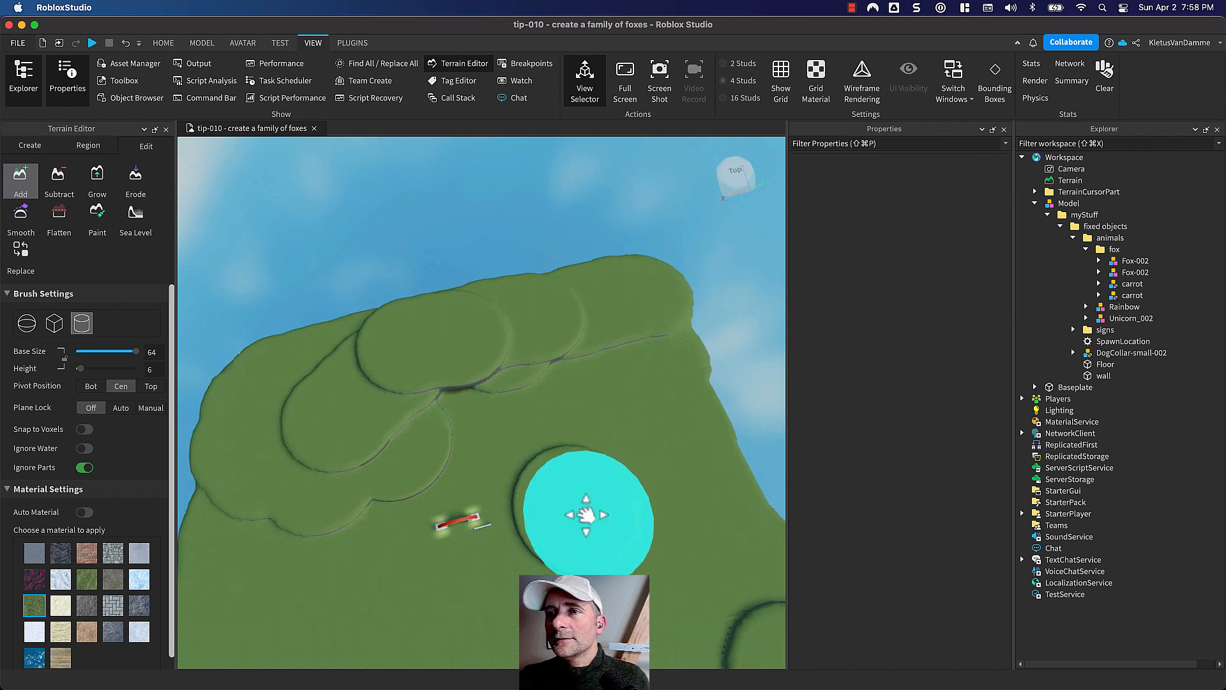
# Set the cylinder brush's height to 32
pyautogui.moveTo(585, 514); pyautogui.dragTo(580, 374, button='middle')
pyautogui.moveTo(580, 374); pyautogui.dragTo(578, 384, button='right')
pyautogui.moveTo(589, 469); pyautogui.dragTo(569, 358, button='middle')
pyautogui.moveTo(569, 358); pyautogui.dragTo(567, 361, button='right')
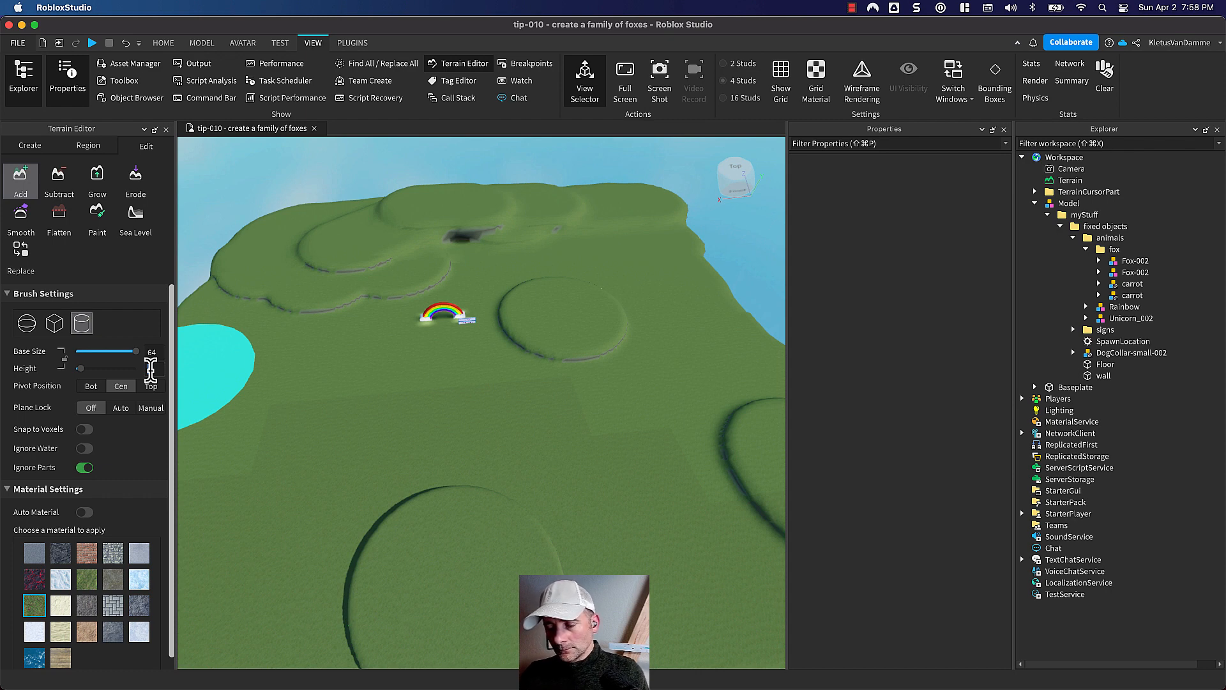
pyautogui.press('Return')
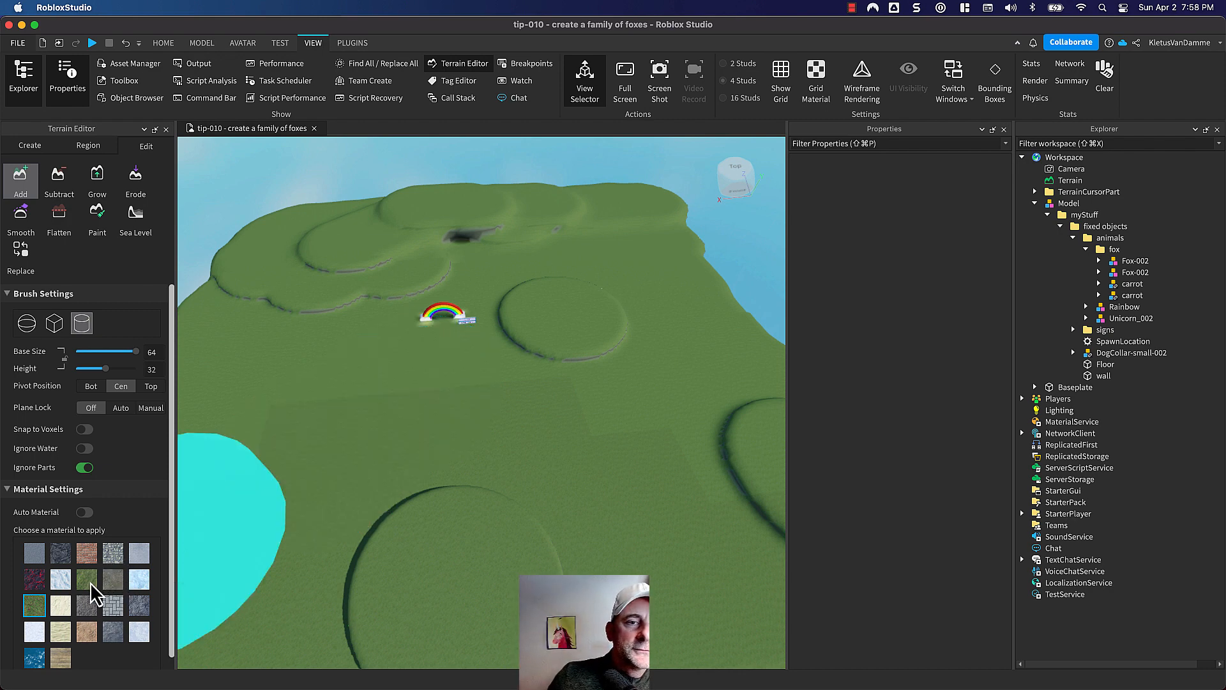
# Add two tall cylinders of tan rock terrain in front of the rainbow at base size 64 and height 32, and close the Terrain Editor
pyautogui.click(85, 634)
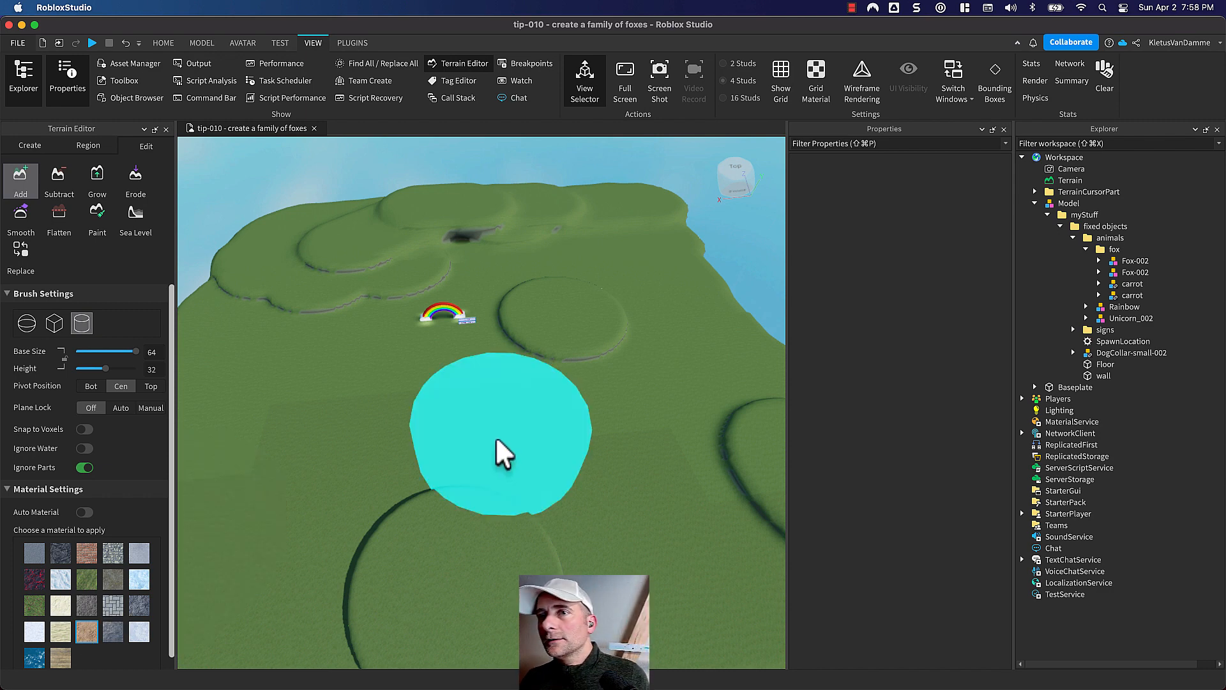
pyautogui.click(373, 400)
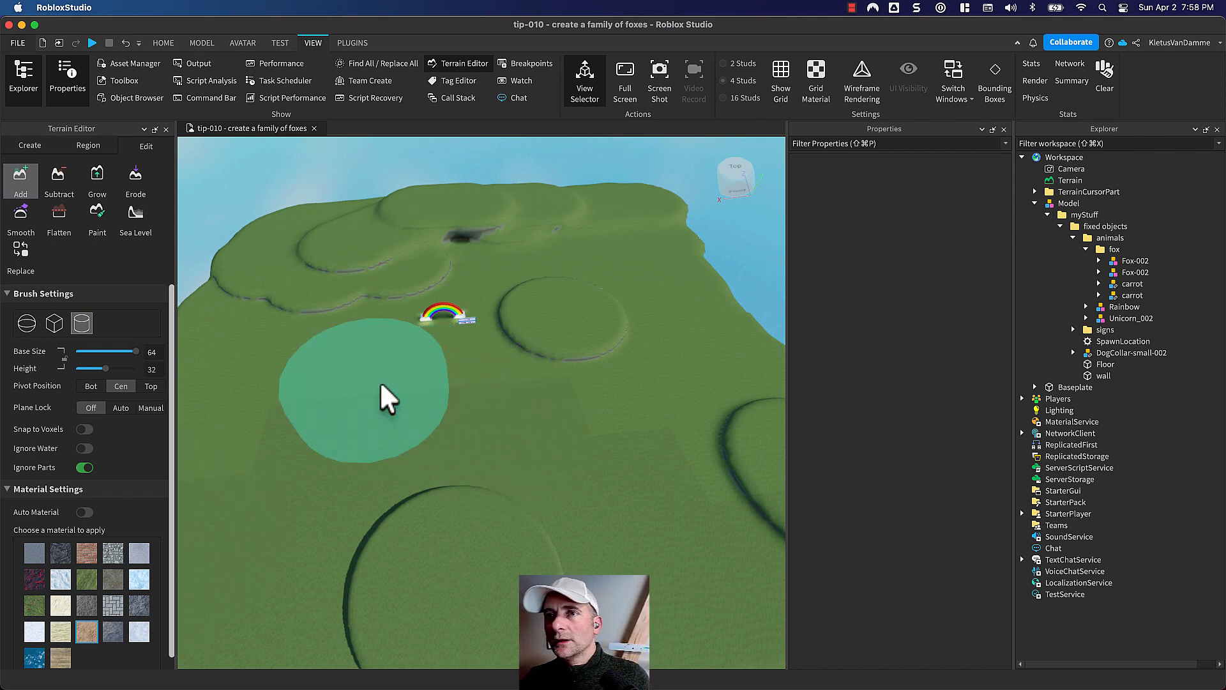
pyautogui.click(593, 431)
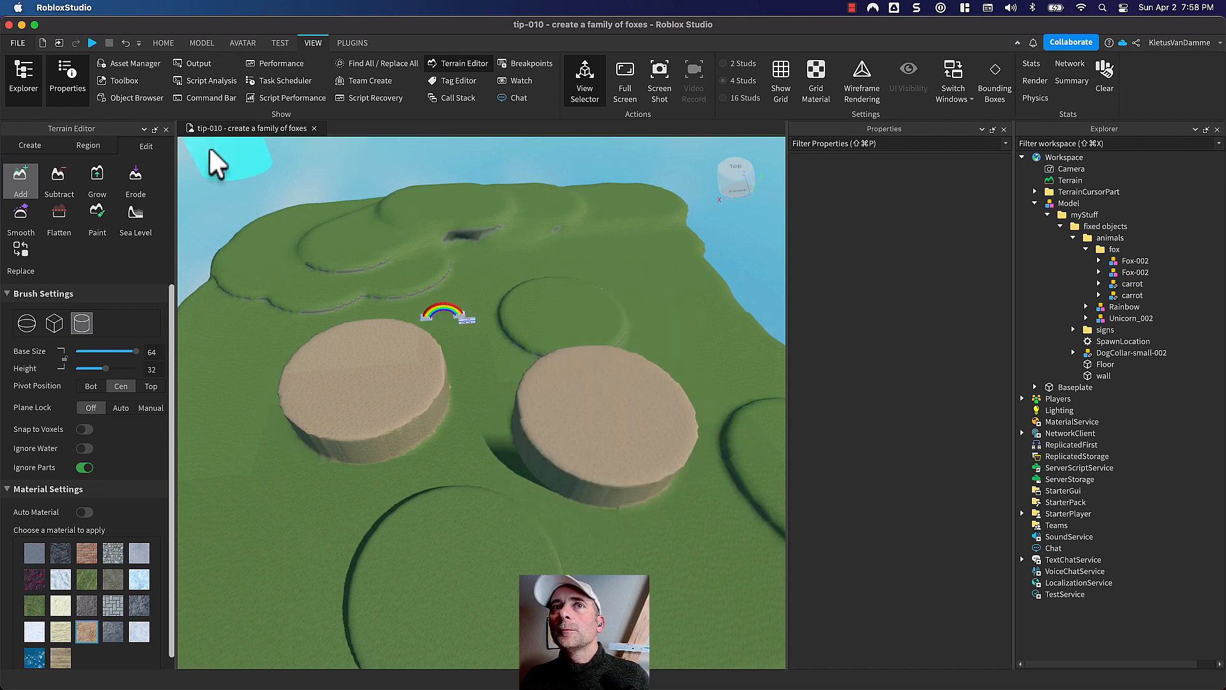
pyautogui.click(167, 129)
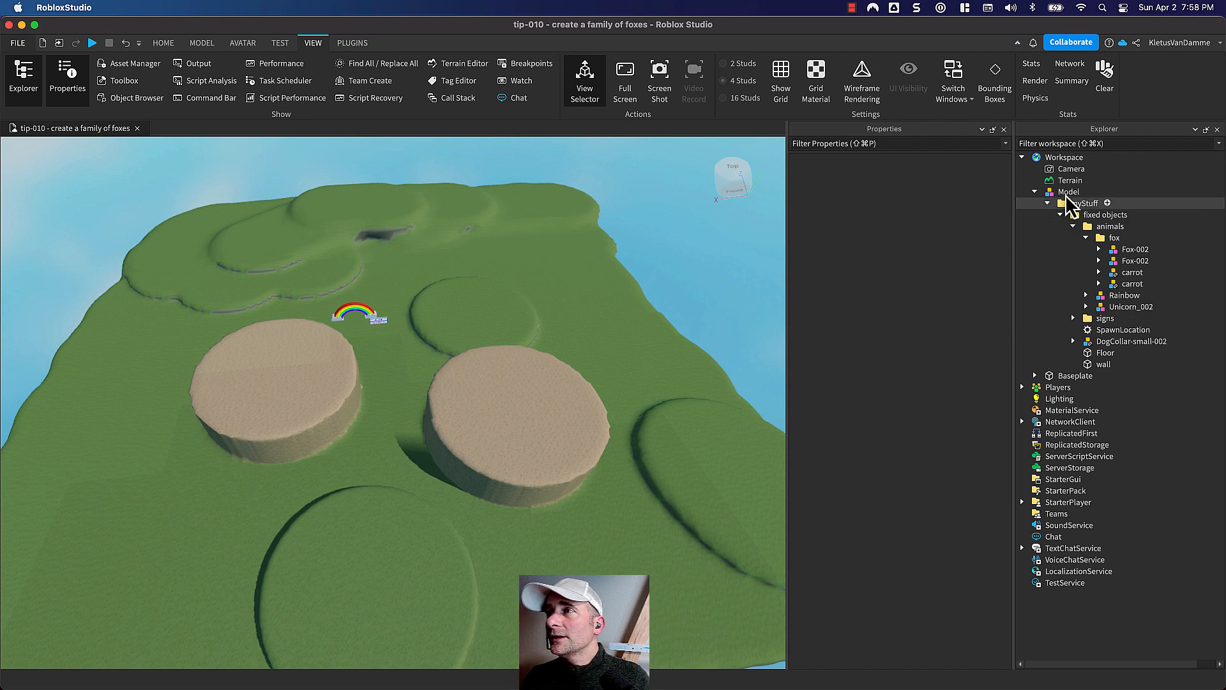
# Ungroup the Model in the workspace and raise the myStuff folder's objects clear above the grass terrain
pyautogui.click(1067, 193)
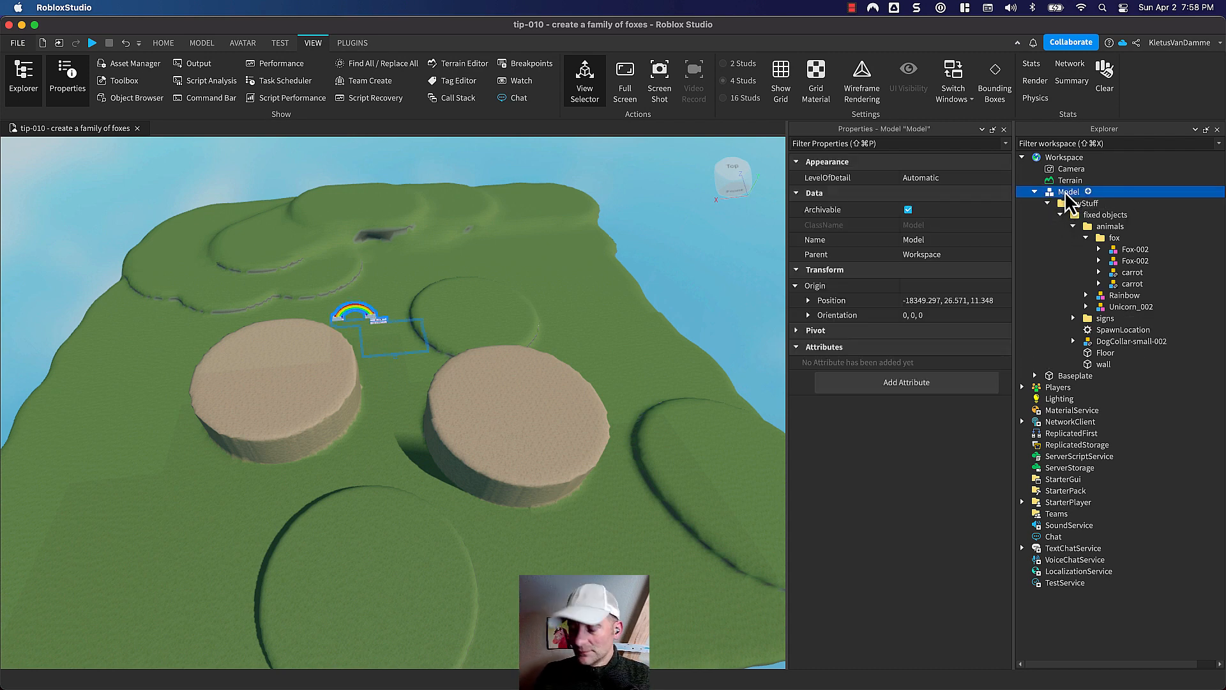
pyautogui.press('super+u')
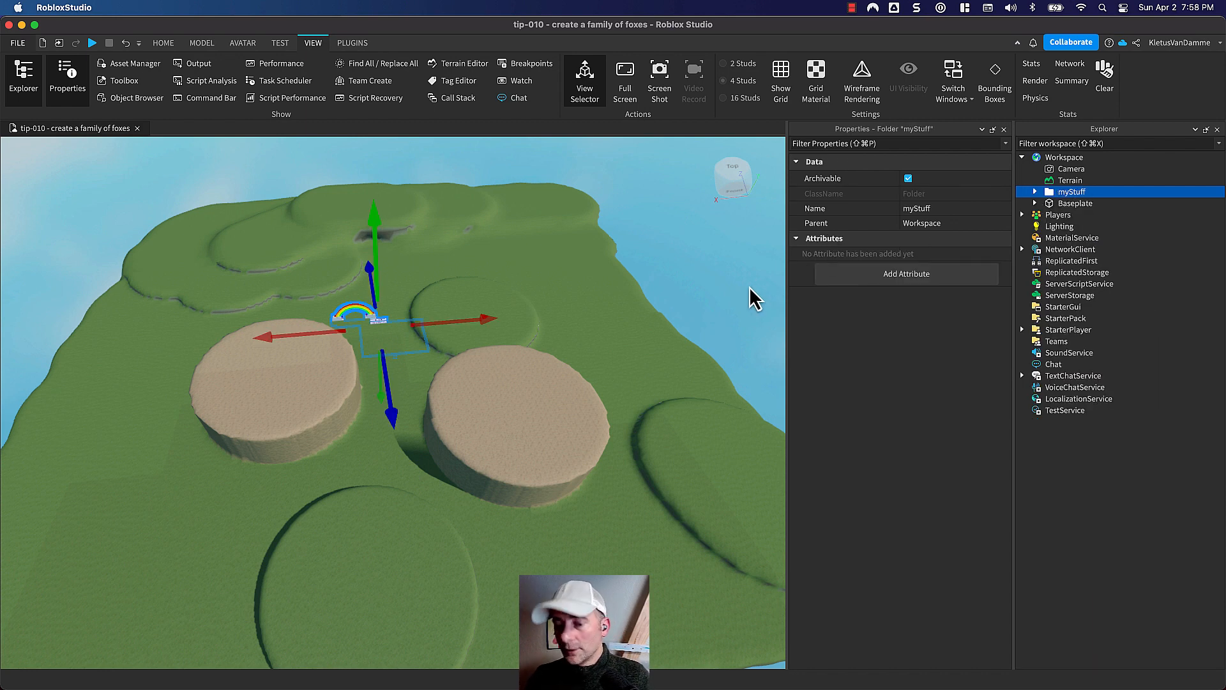
pyautogui.moveTo(657, 358); pyautogui.dragTo(663, 369, button='right')
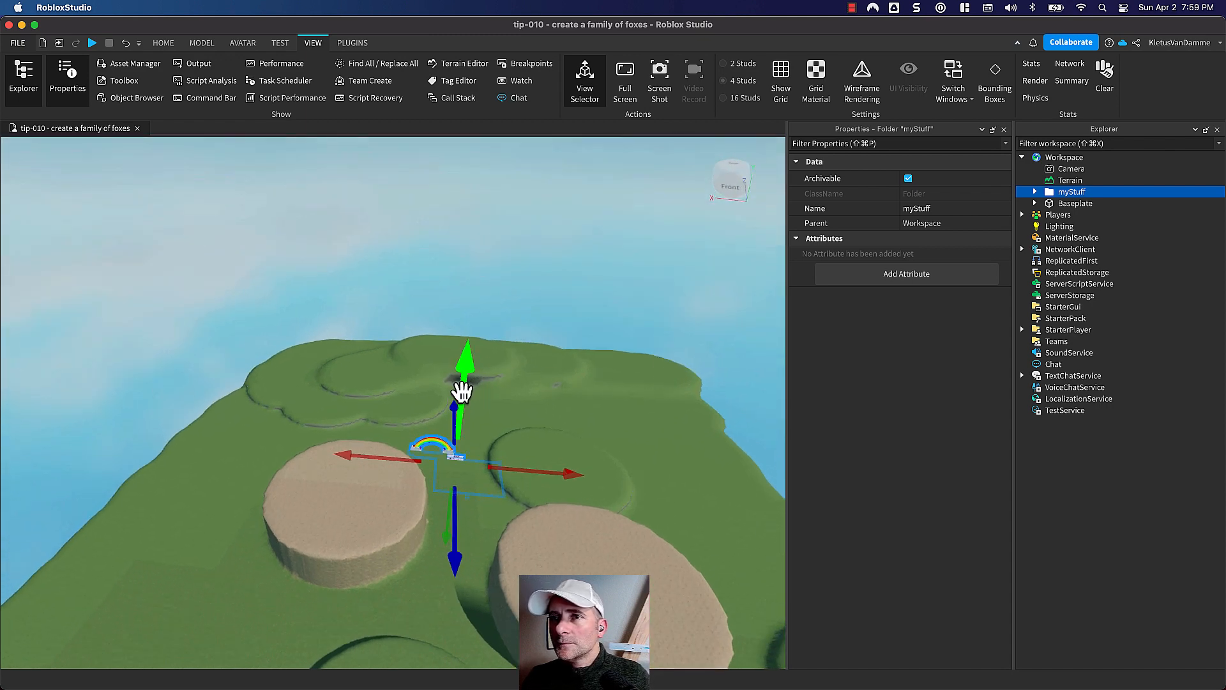
pyautogui.moveTo(461, 393); pyautogui.dragTo(490, 256)
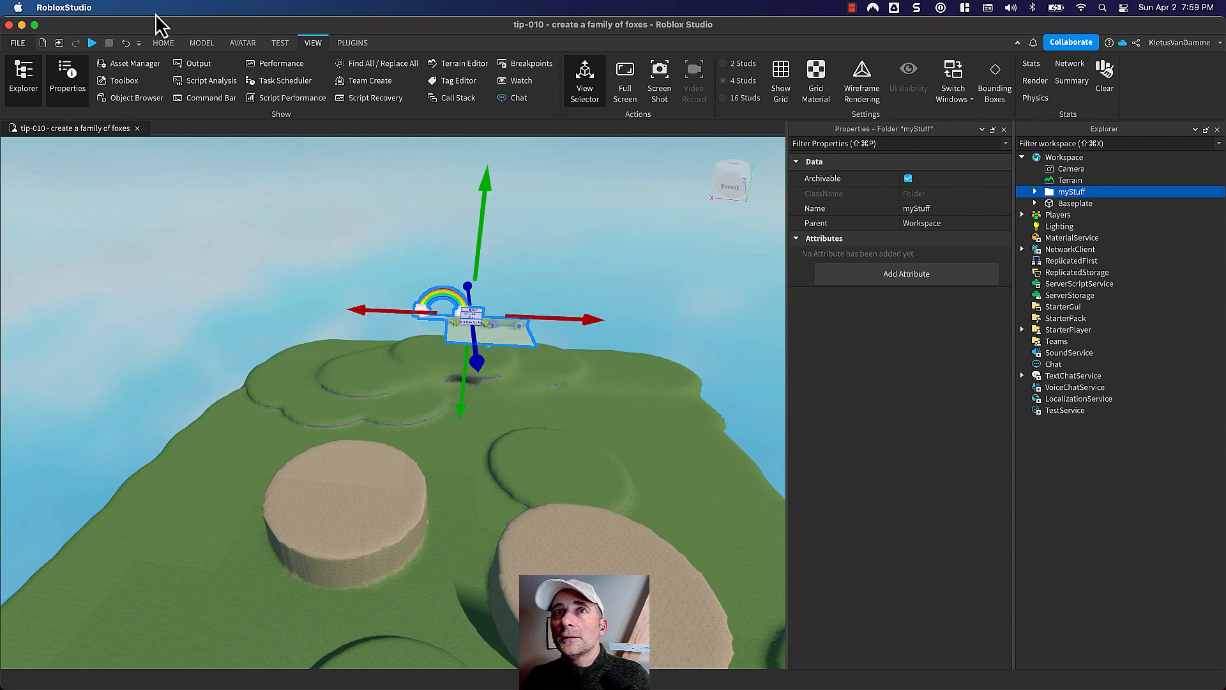
# Turn on collisions and lower the myStuff objects onto the grass surface
pyautogui.click(202, 44)
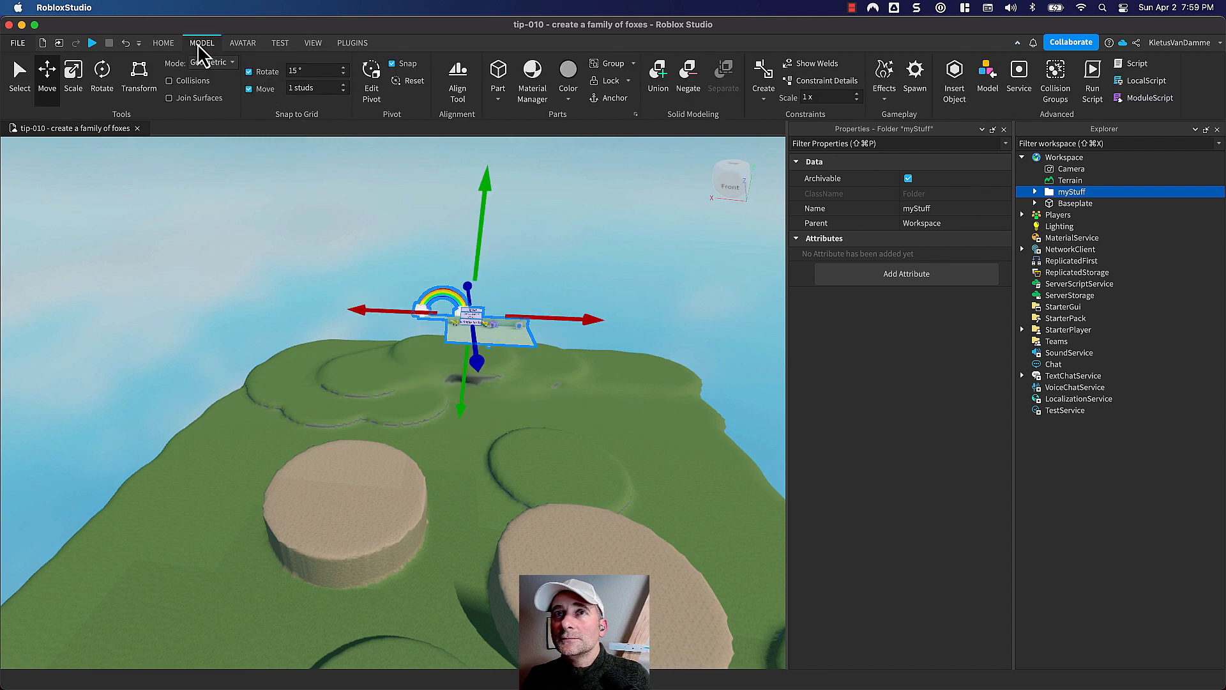
pyautogui.click(169, 81)
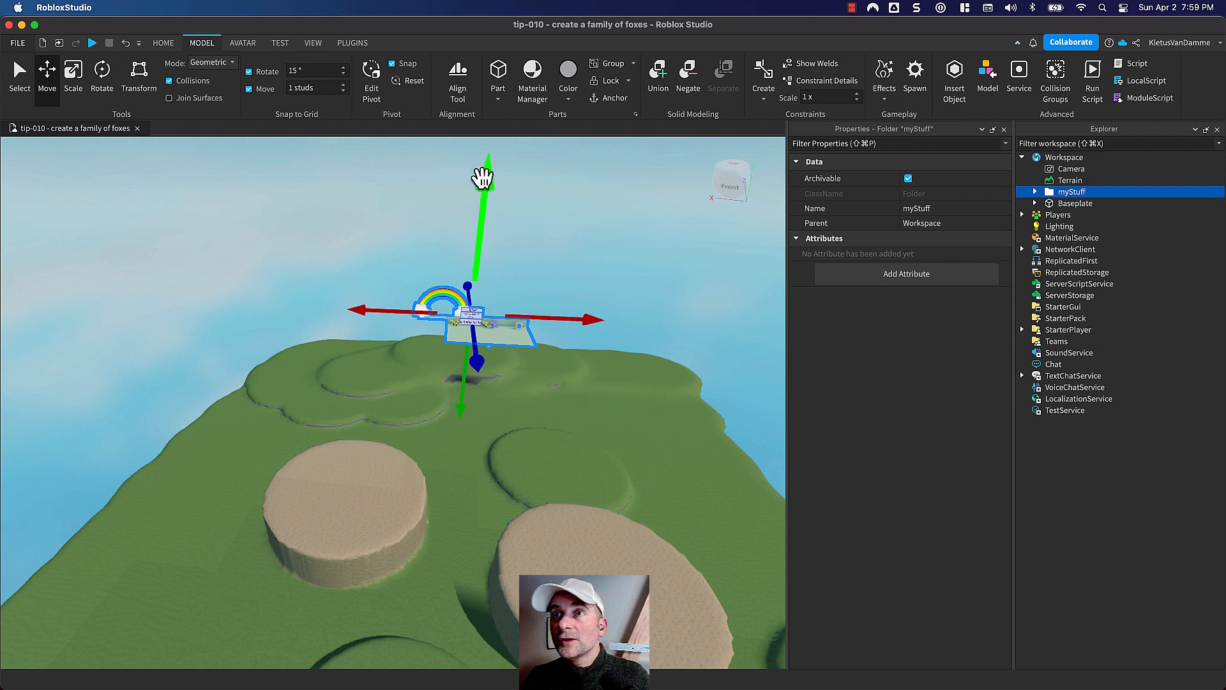
pyautogui.moveTo(484, 179); pyautogui.dragTo(479, 367)
# Move the myStuff objects sideways onto the neighbouring round grass mound
pyautogui.press('f')
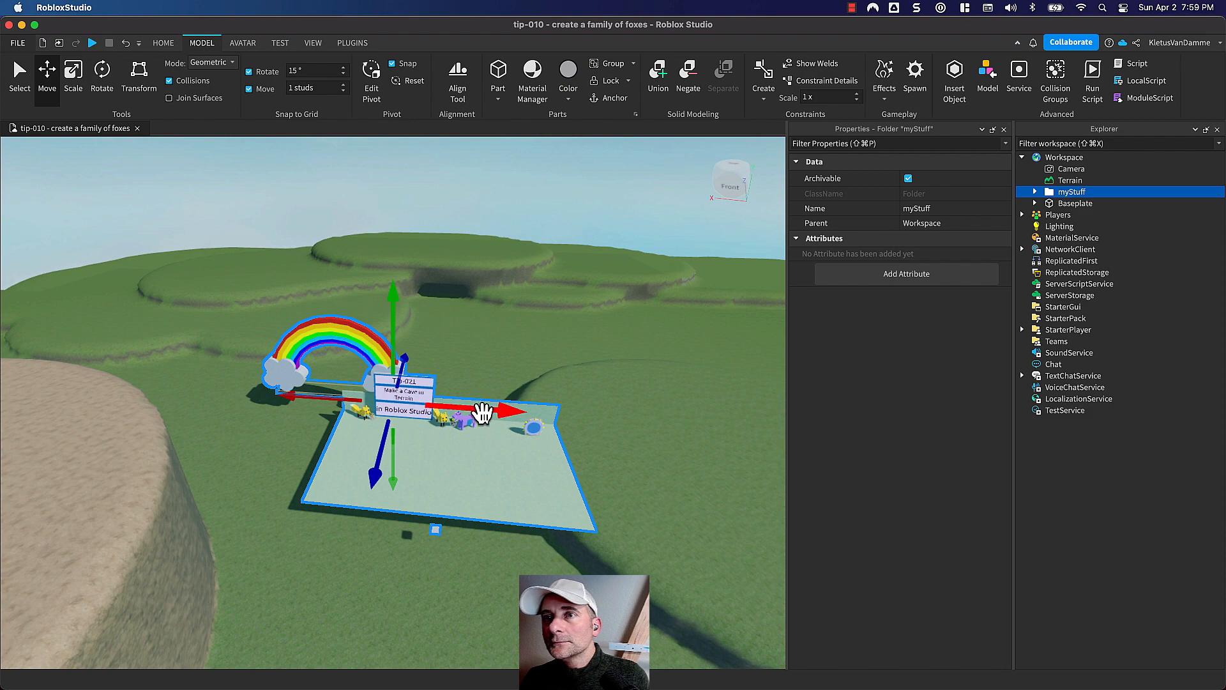
pyautogui.moveTo(329, 402); pyautogui.dragTo(677, 412)
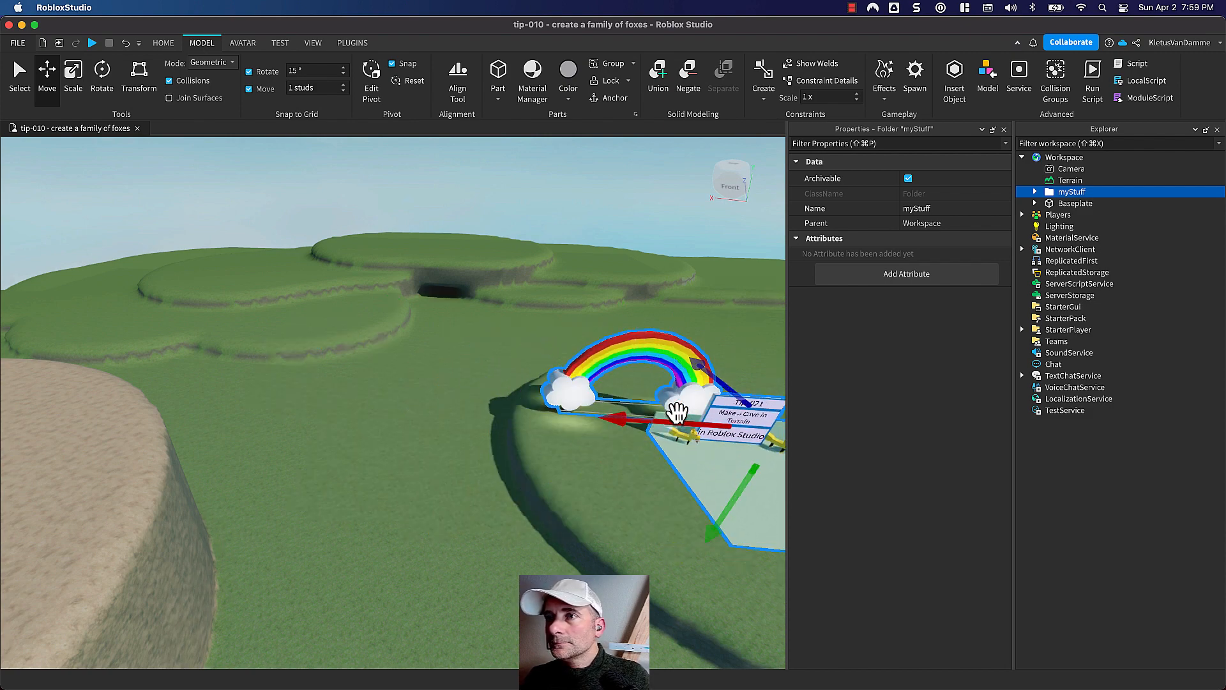
pyautogui.moveTo(679, 416); pyautogui.dragTo(613, 398, button='middle')
pyautogui.press('a')
pyautogui.press('d')
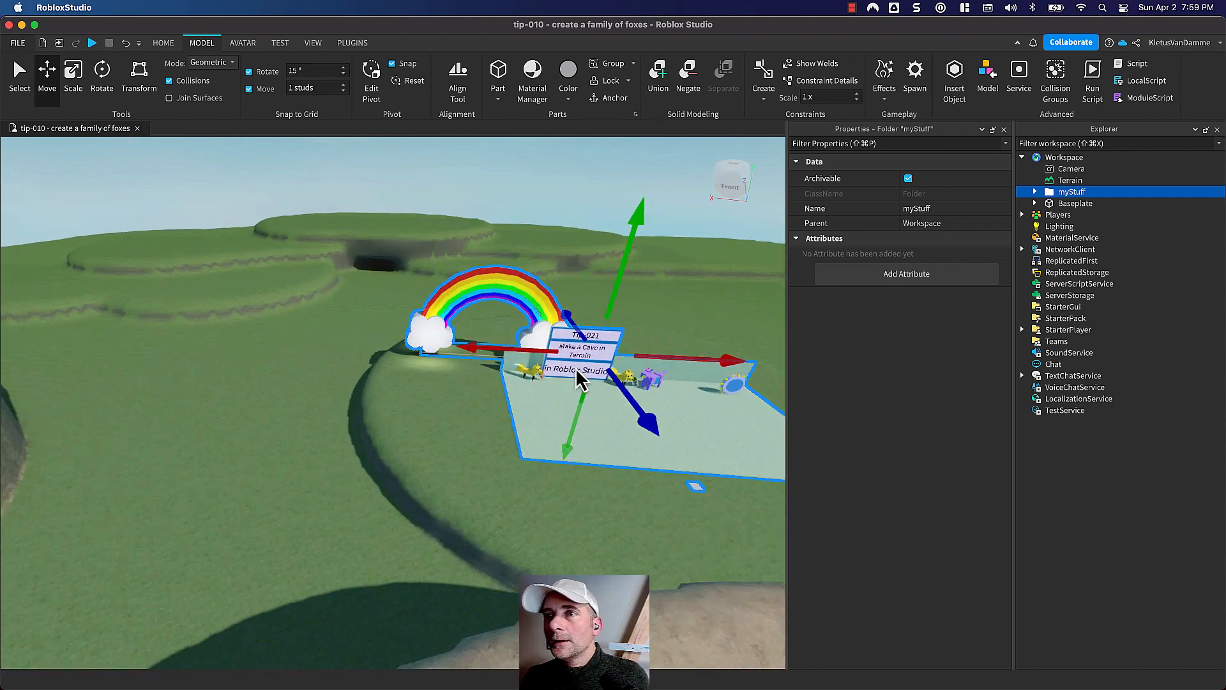
pyautogui.moveTo(522, 295)
pyautogui.mouseDown()
pyautogui.moveTo(518, 272)
pyautogui.moveTo(520, 301)
pyautogui.mouseUp()
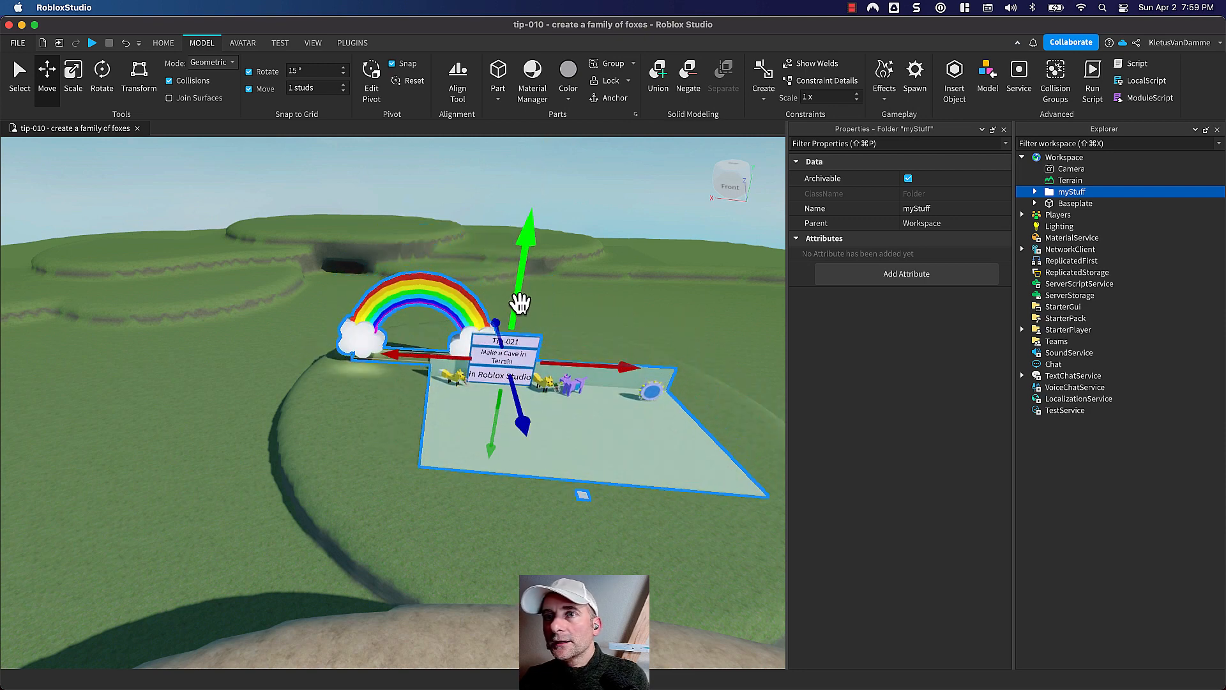
pyautogui.click(576, 339)
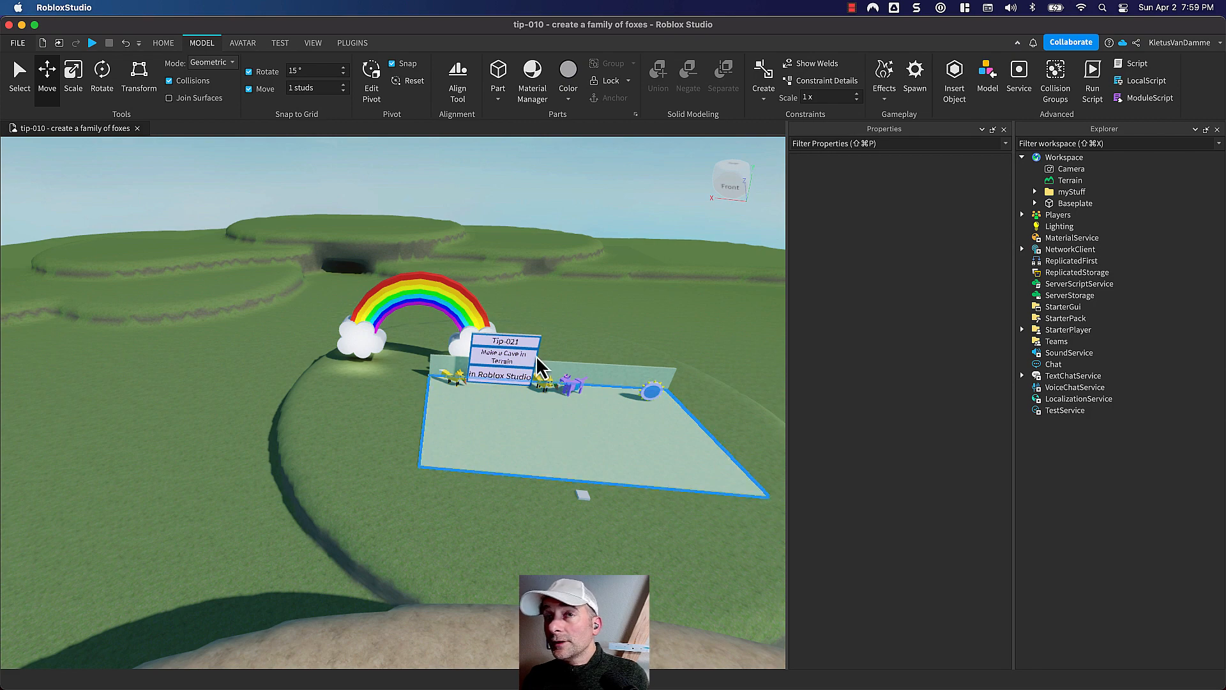
# Save the place to Roblox as a new game named Tip-022
pyautogui.click(17, 43)
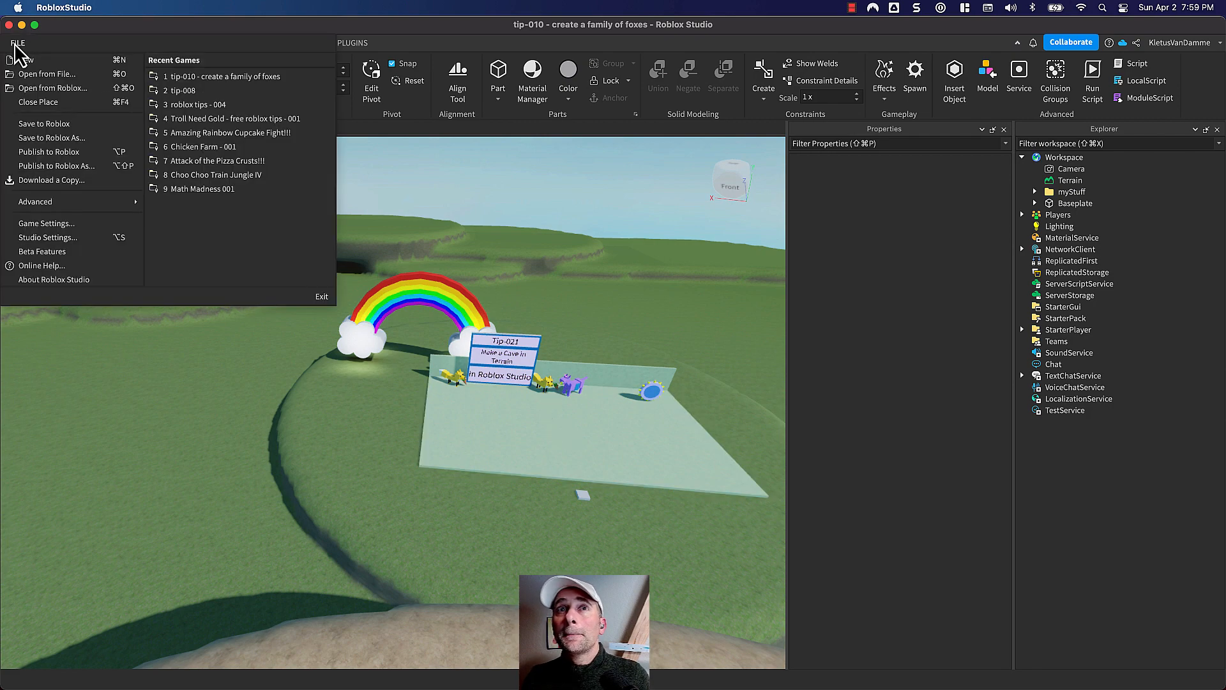
pyautogui.click(56, 139)
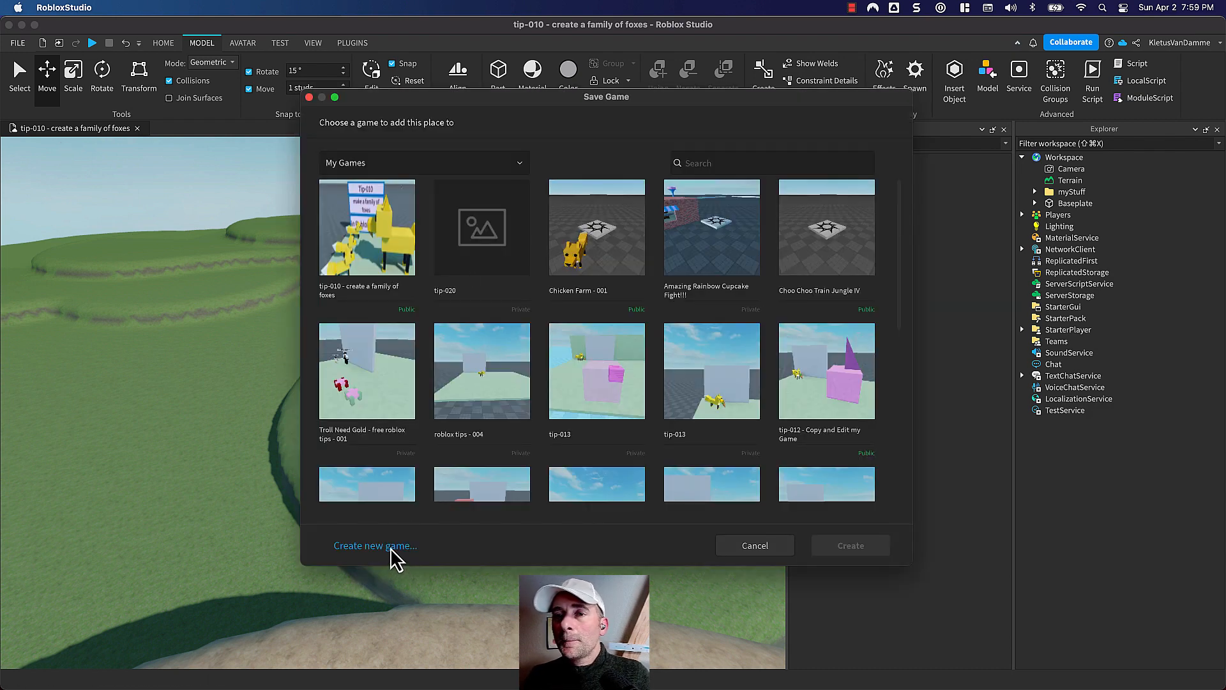
pyautogui.click(391, 548)
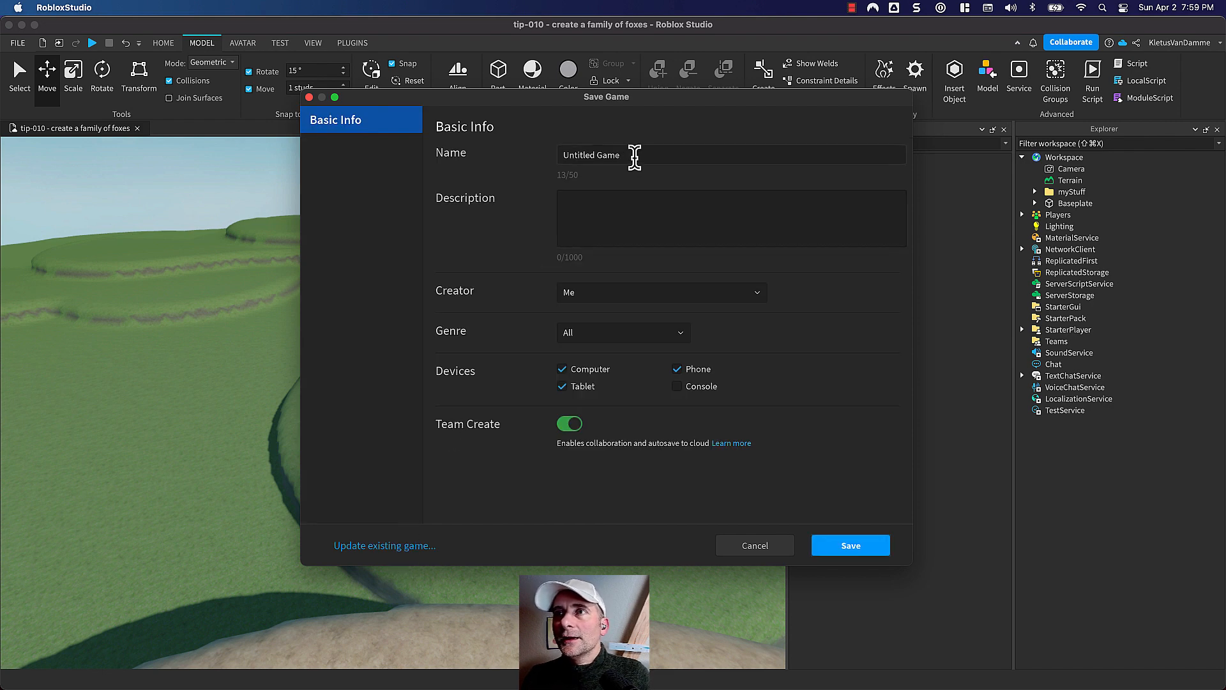
pyautogui.tripleClick(634, 156)
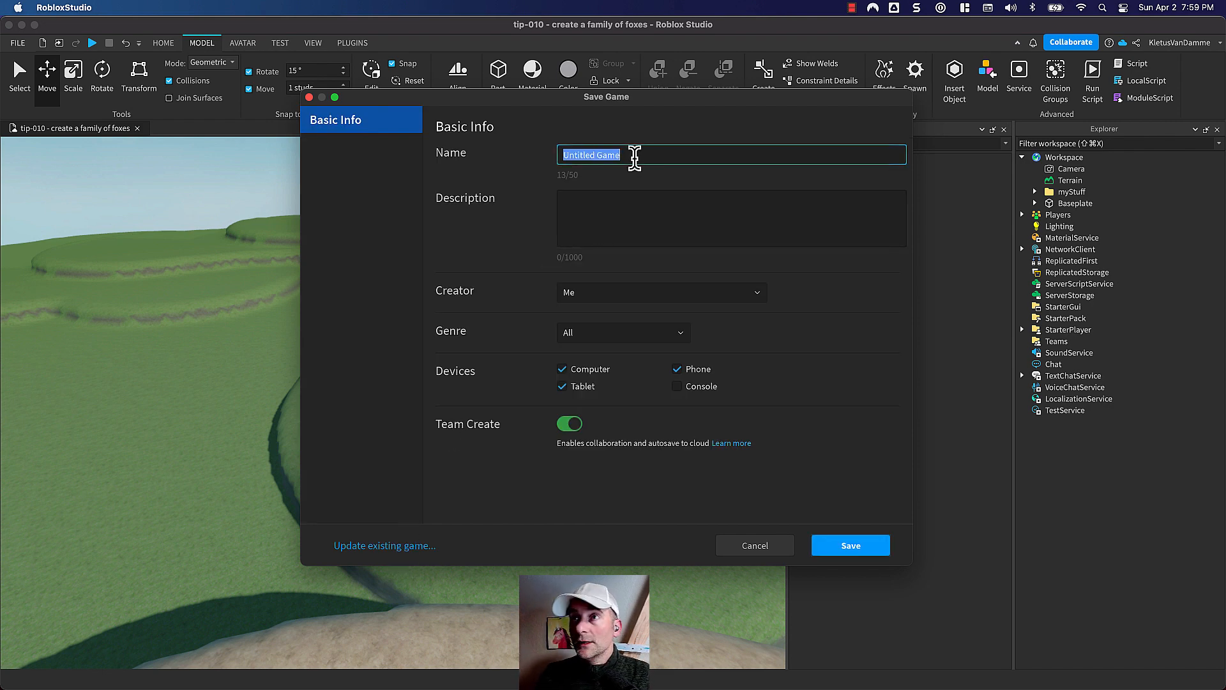
pyautogui.write('Tip-022')
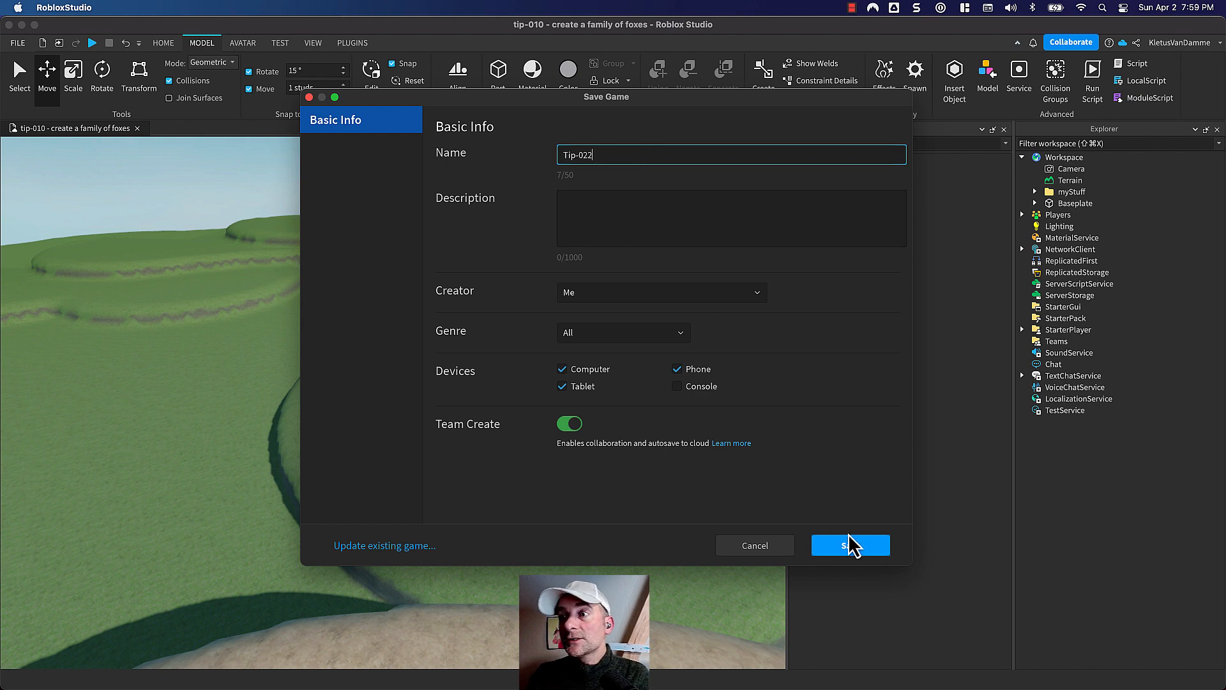
pyautogui.click(850, 549)
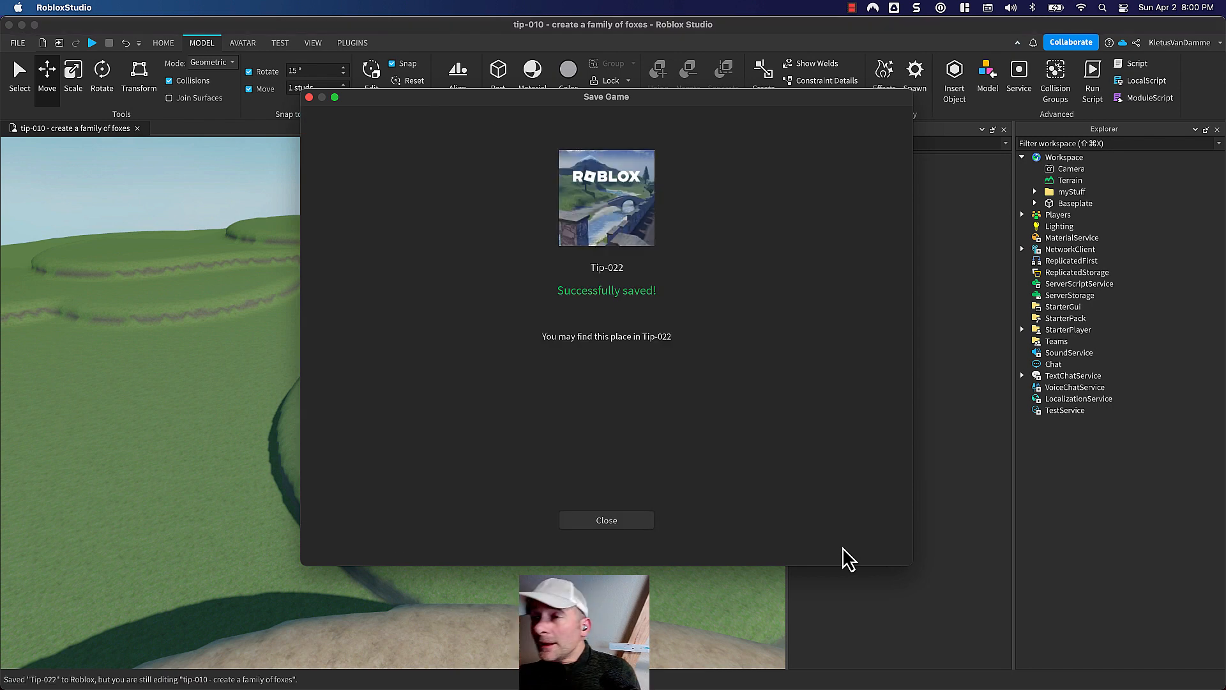
pyautogui.click(614, 523)
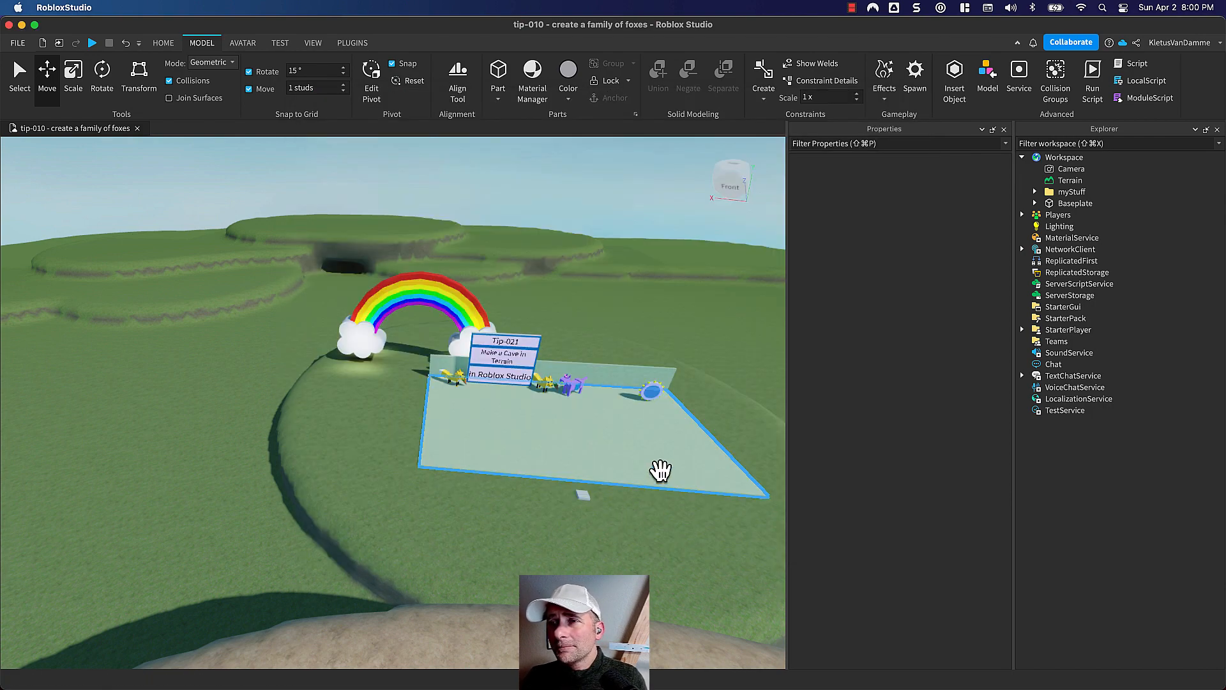
# Reopen the Terrain Editor and set up the Subtract tool with a spherical brush at base size 9
pyautogui.press('d')
pyautogui.press('a')
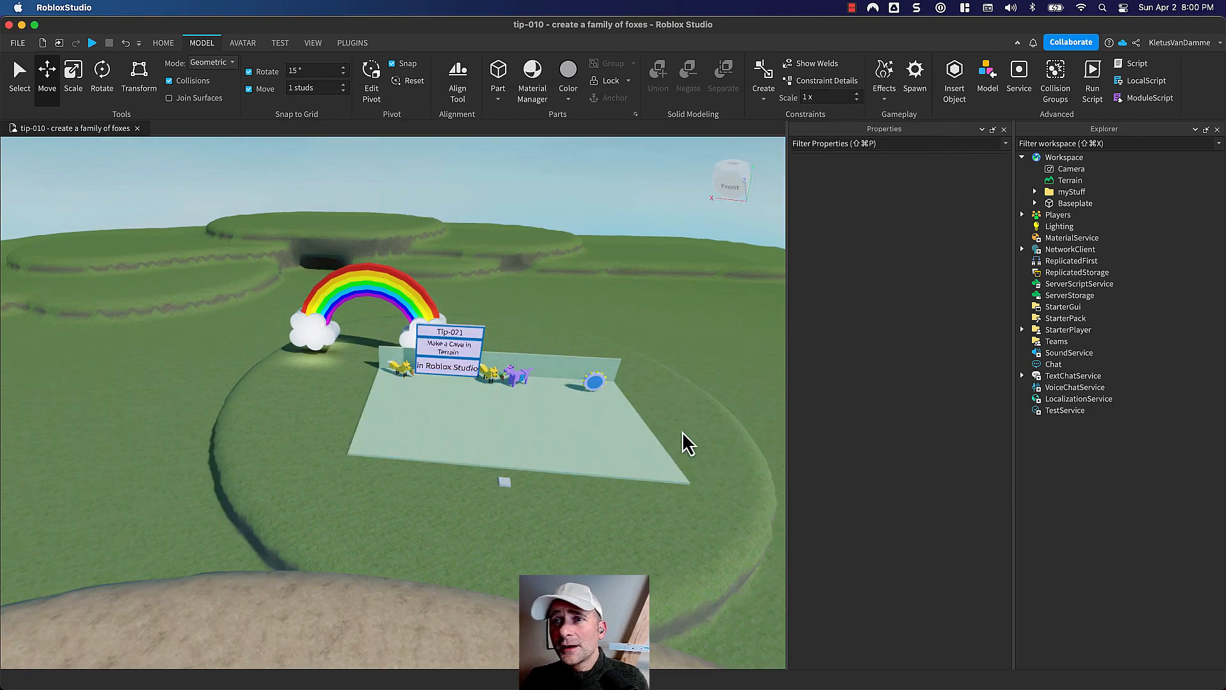
pyautogui.moveTo(682, 433); pyautogui.dragTo(683, 432, button='right')
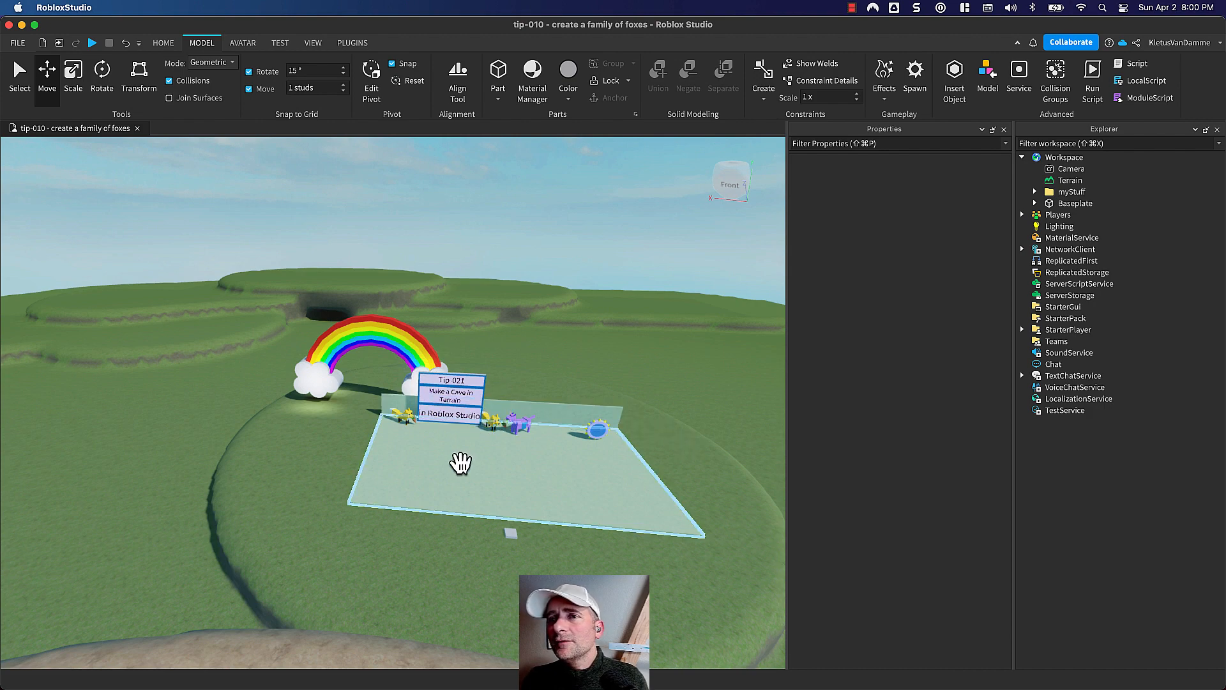
pyautogui.moveTo(466, 466); pyautogui.dragTo(467, 466, button='right')
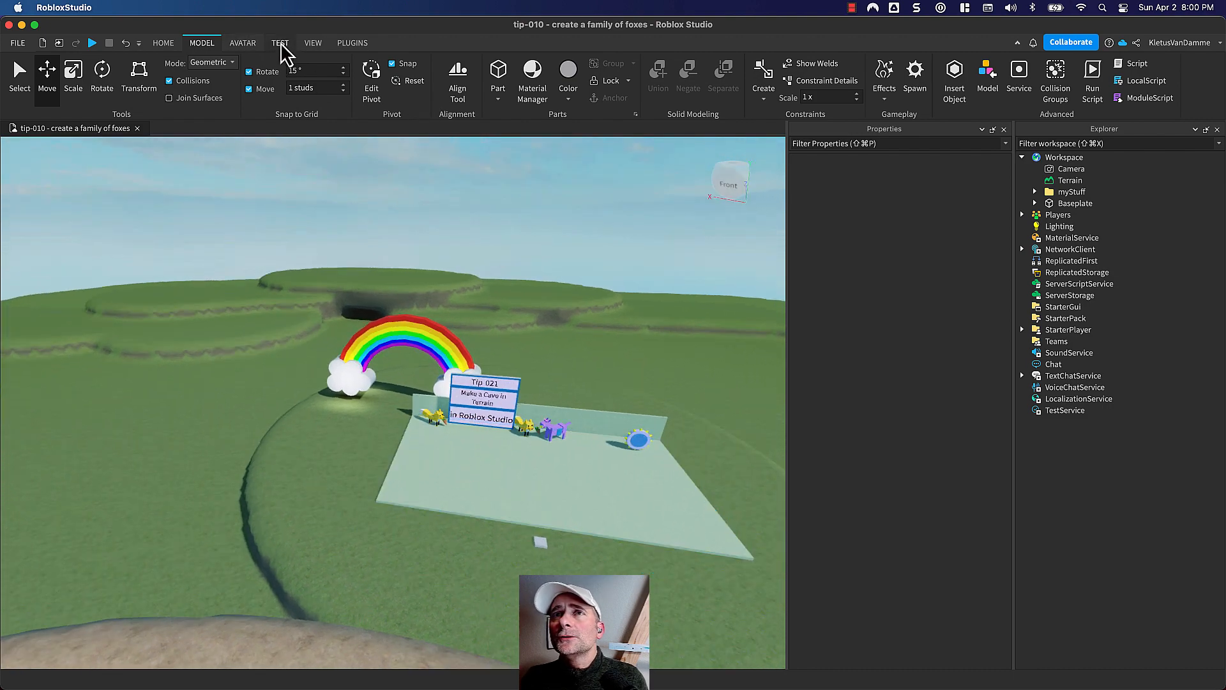
pyautogui.click(312, 44)
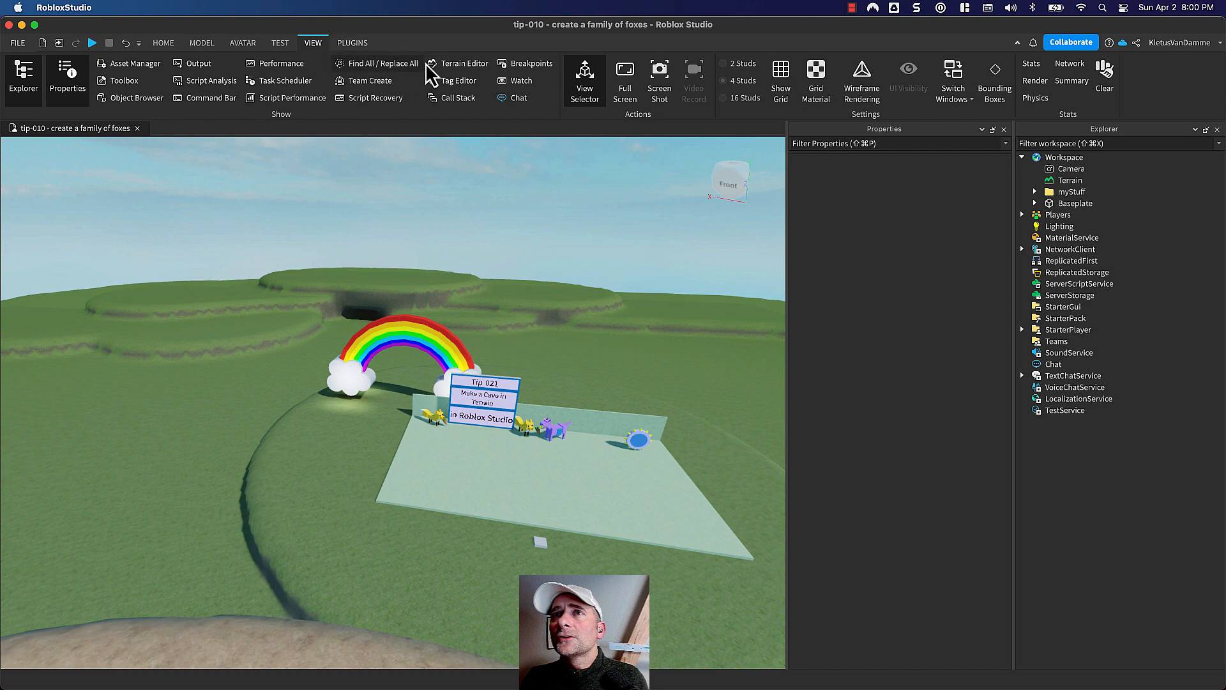
pyautogui.click(450, 64)
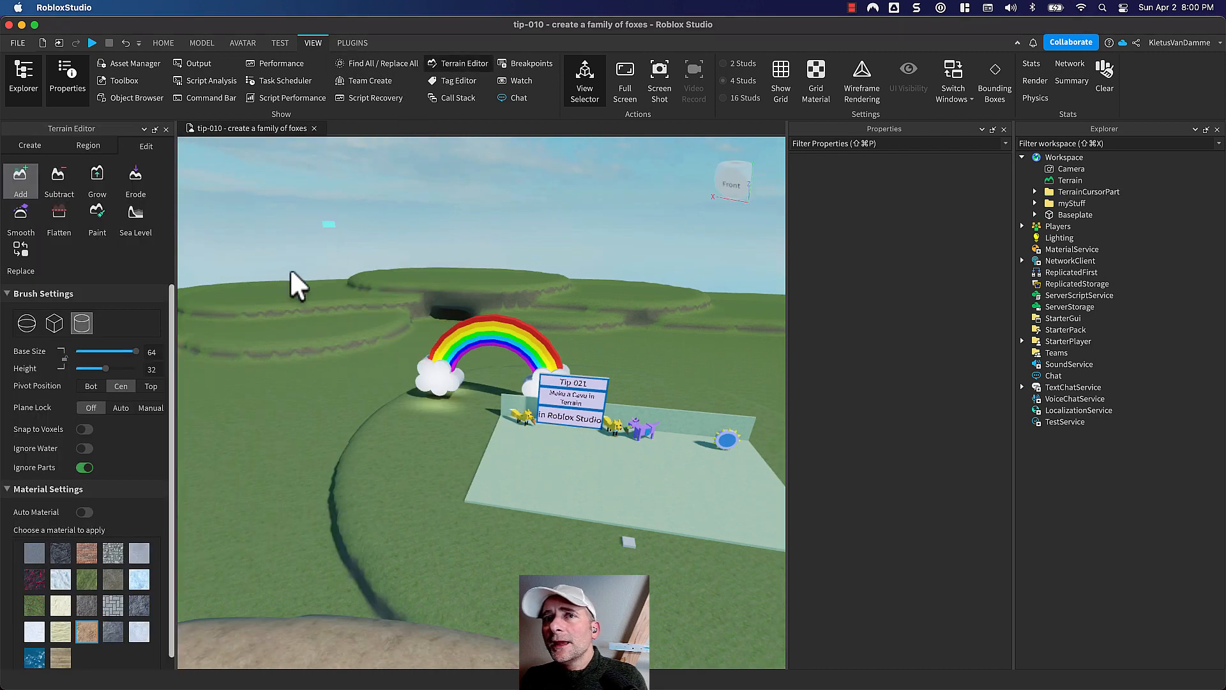
pyautogui.click(69, 187)
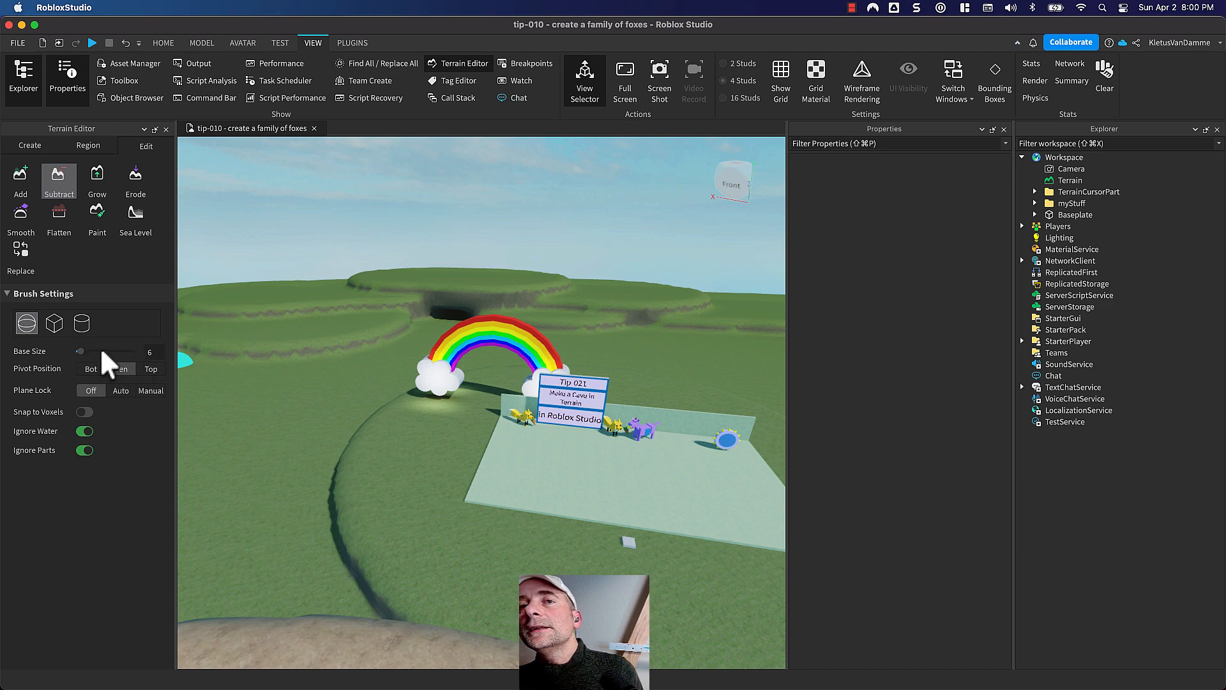
pyautogui.click(90, 351)
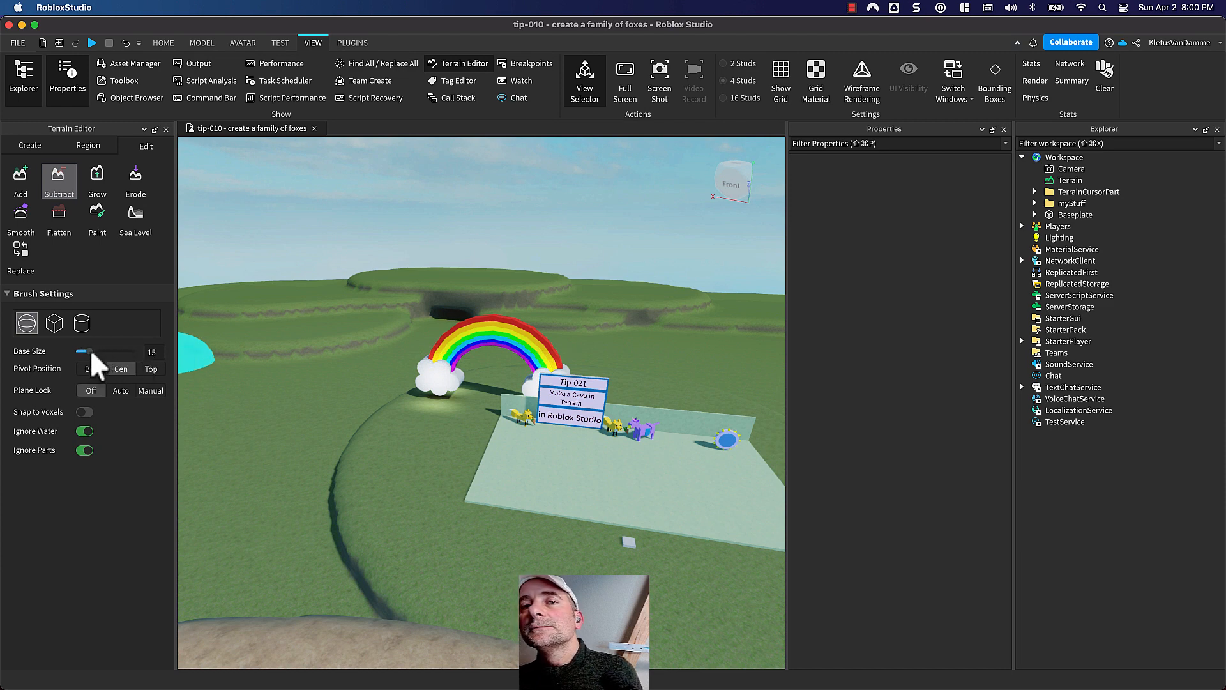
pyautogui.moveTo(90, 352); pyautogui.dragTo(83, 352)
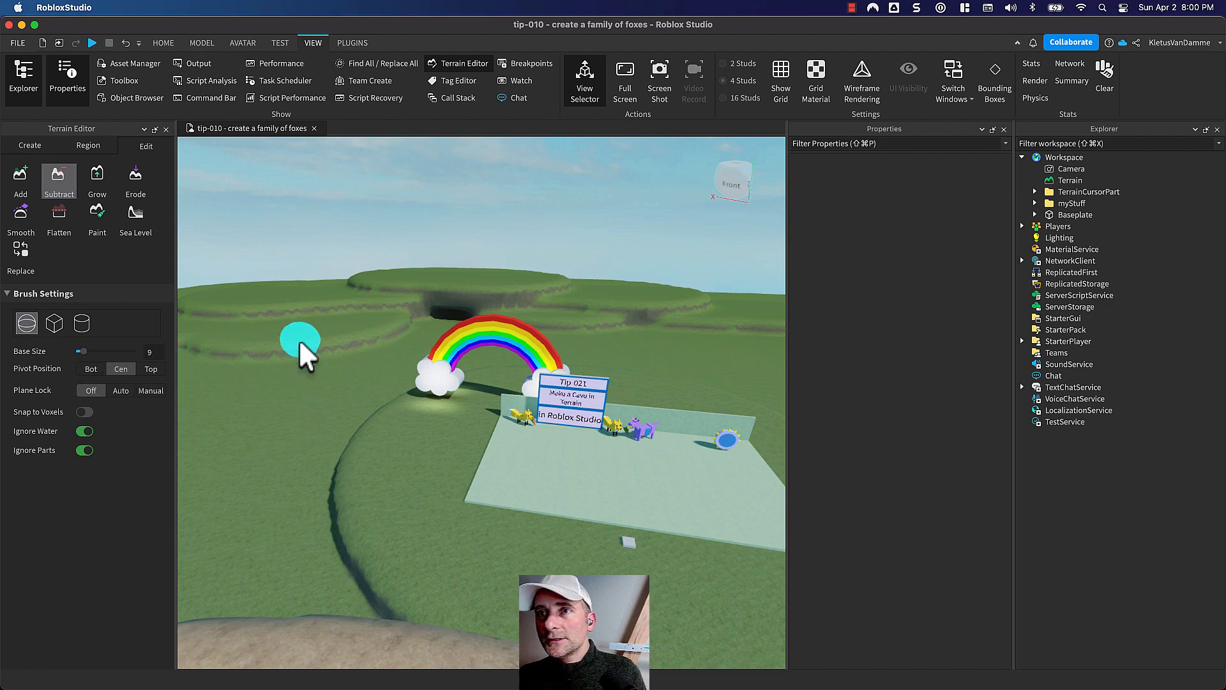
# Carve a round cave opening into the base of the tall rock cylinder's wall with the Subtract brush
pyautogui.scroll(10, 299, 339)
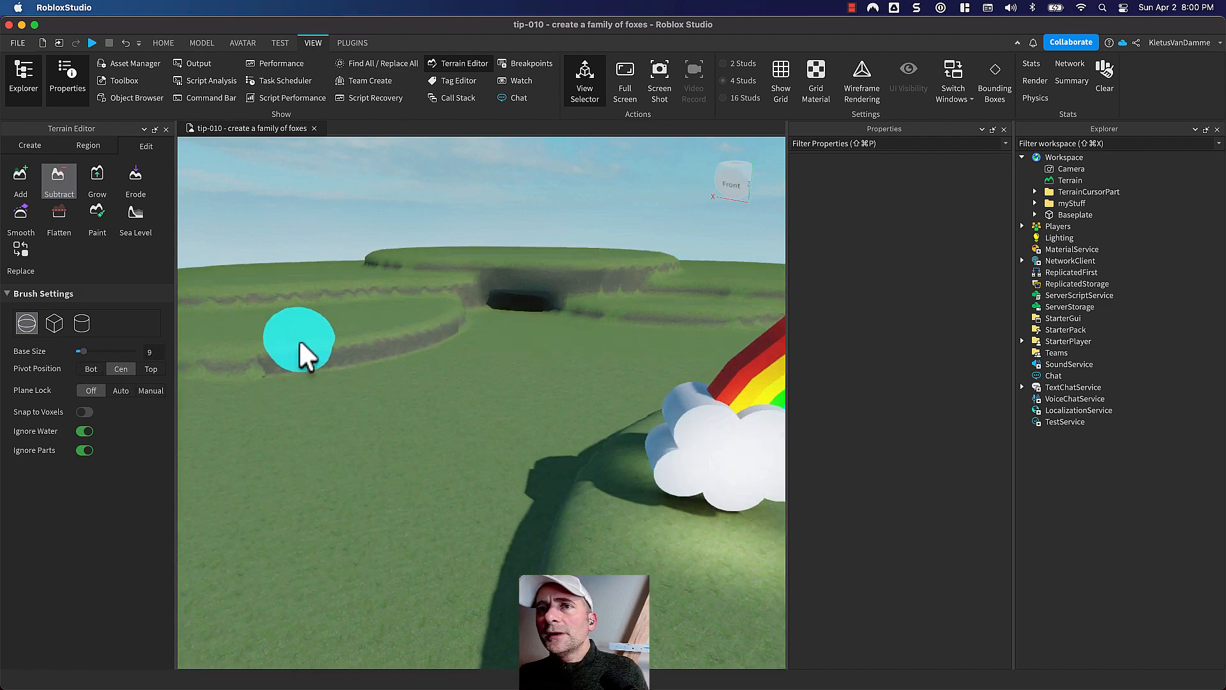
pyautogui.scroll(5, 299, 340)
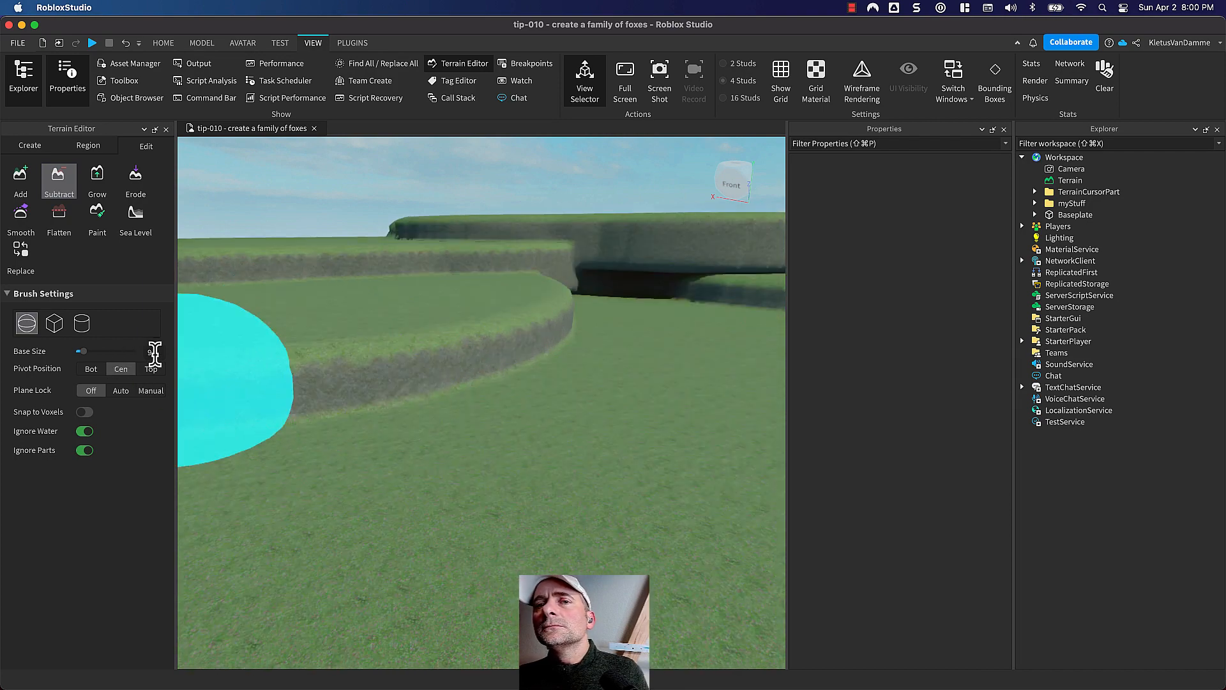
pyautogui.moveTo(702, 265); pyautogui.dragTo(601, 282, button='middle')
pyautogui.moveTo(600, 282)
pyautogui.mouseDown(button='right')
pyautogui.moveTo(617, 282)
pyautogui.moveTo(599, 281)
pyautogui.mouseUp(button='right')
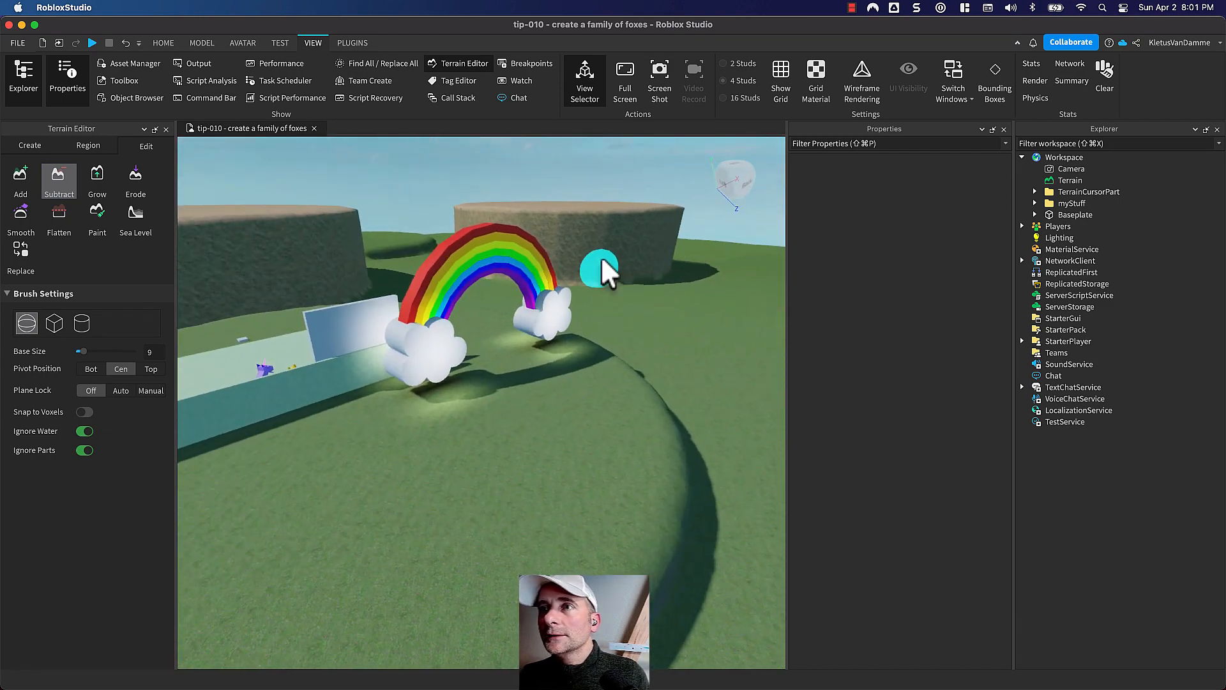
pyautogui.scroll(3, 602, 255)
pyautogui.scroll(10, 603, 266)
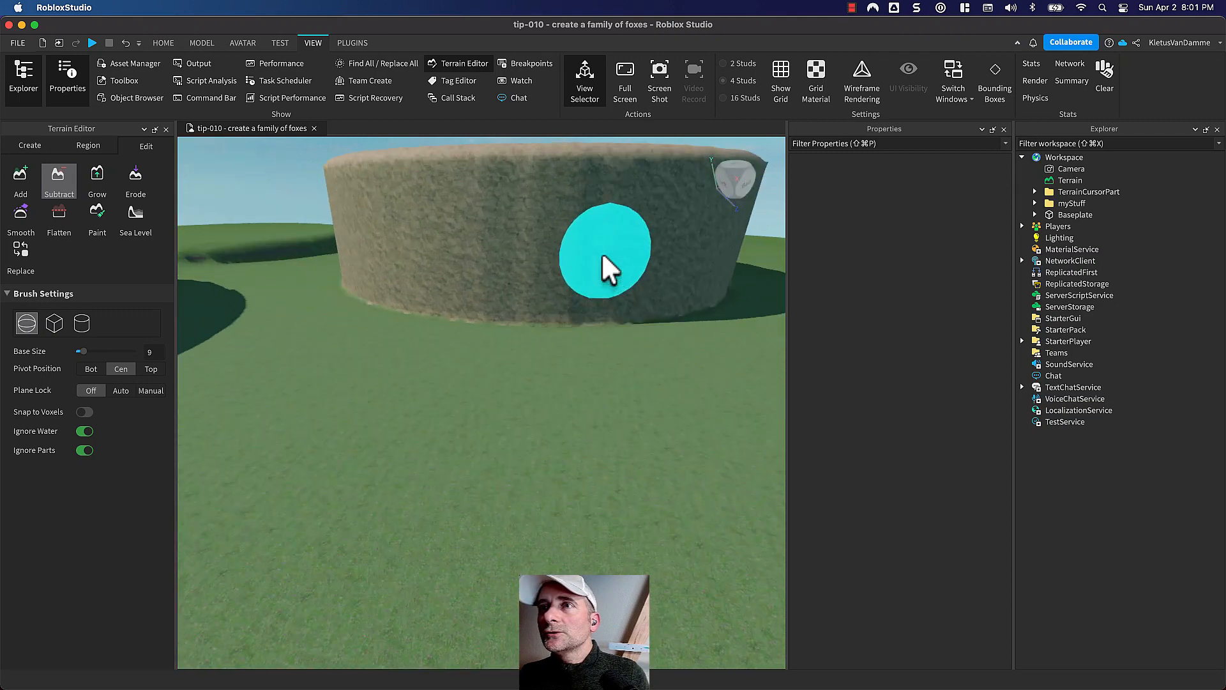
pyautogui.moveTo(603, 266); pyautogui.dragTo(594, 248, button='middle')
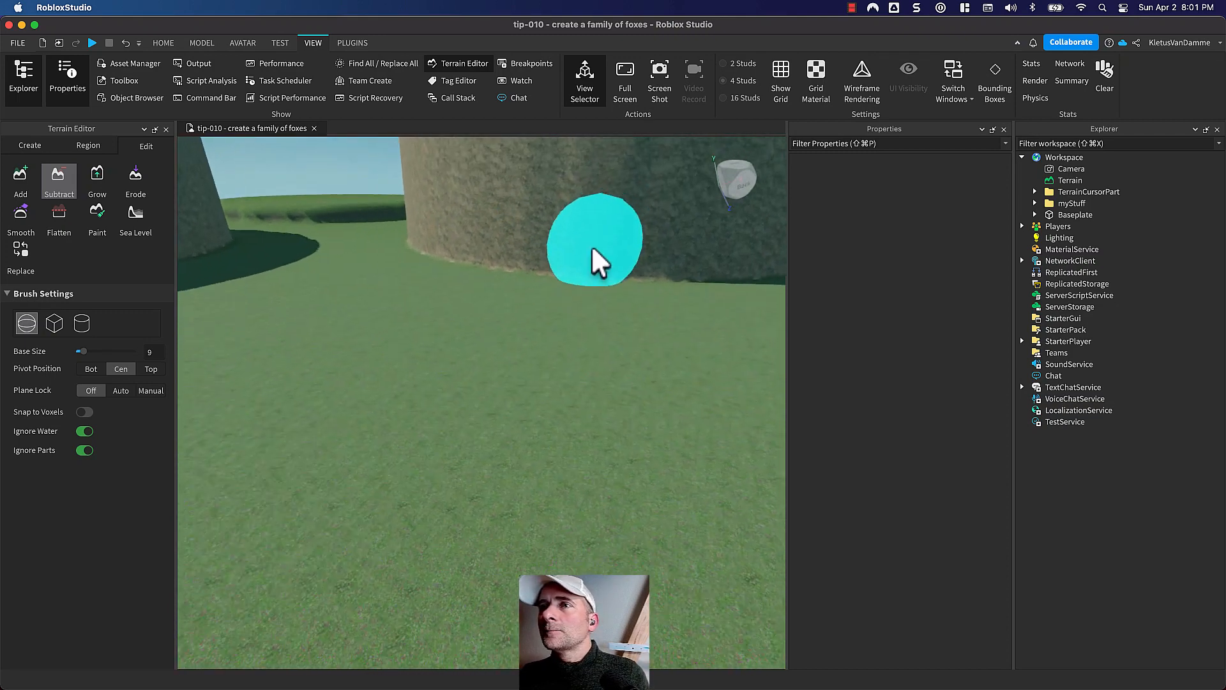
pyautogui.moveTo(594, 248); pyautogui.dragTo(593, 251, button='right')
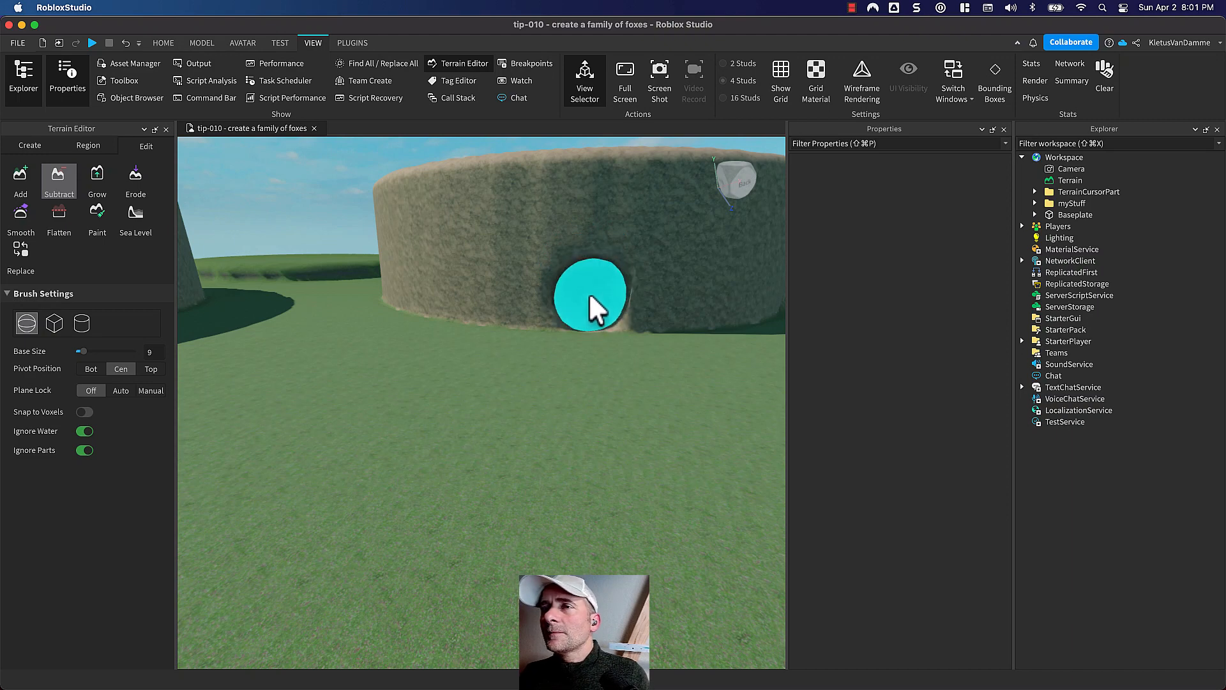
pyautogui.scroll(5, 591, 287)
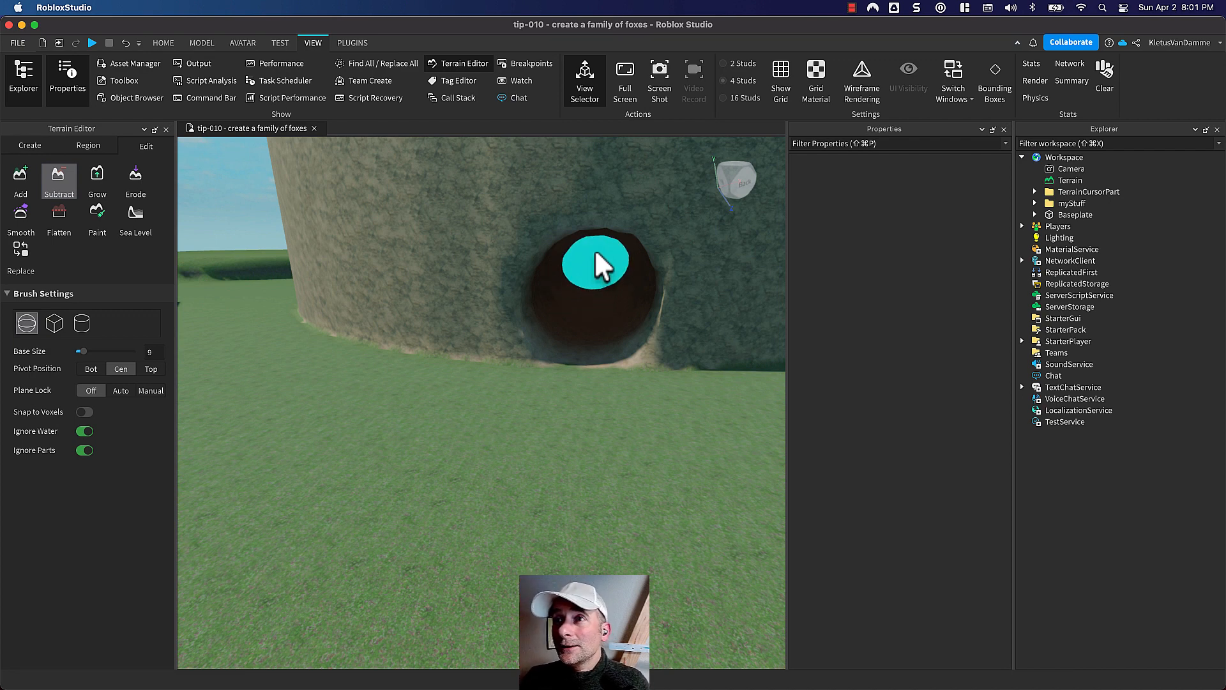
# Deepen the cave opening into a tunnel running through to the opposite side of the rock cylinder
pyautogui.scroll(4, 594, 269)
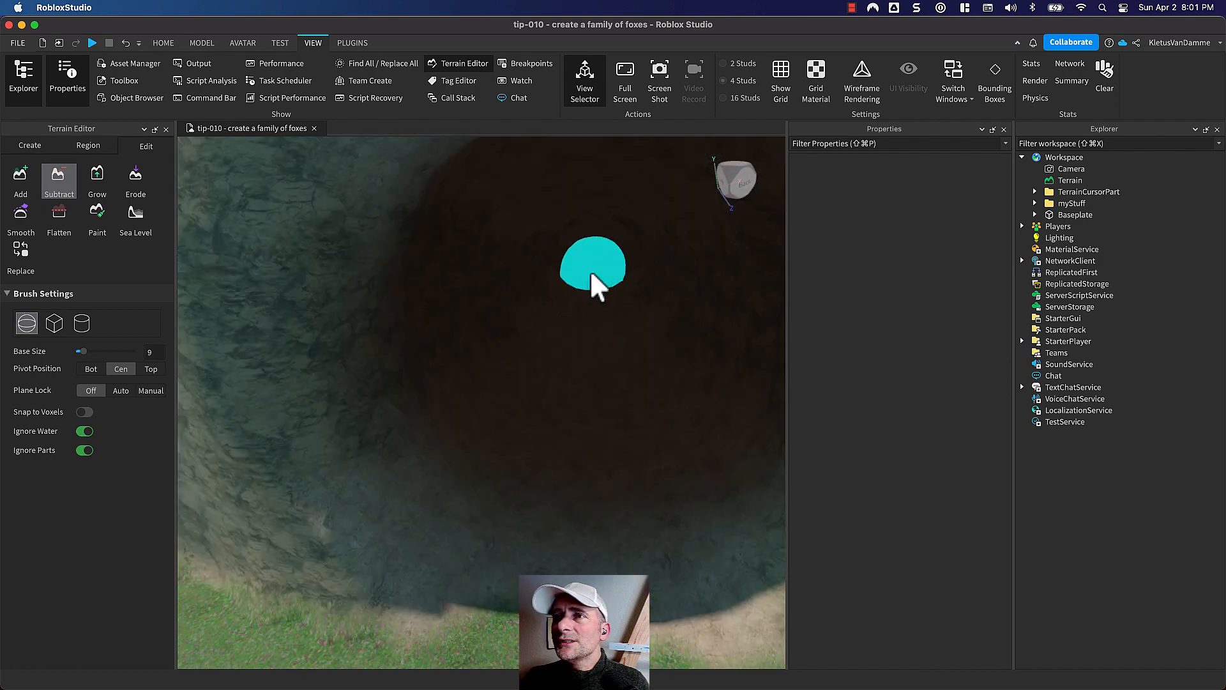
pyautogui.click(593, 275)
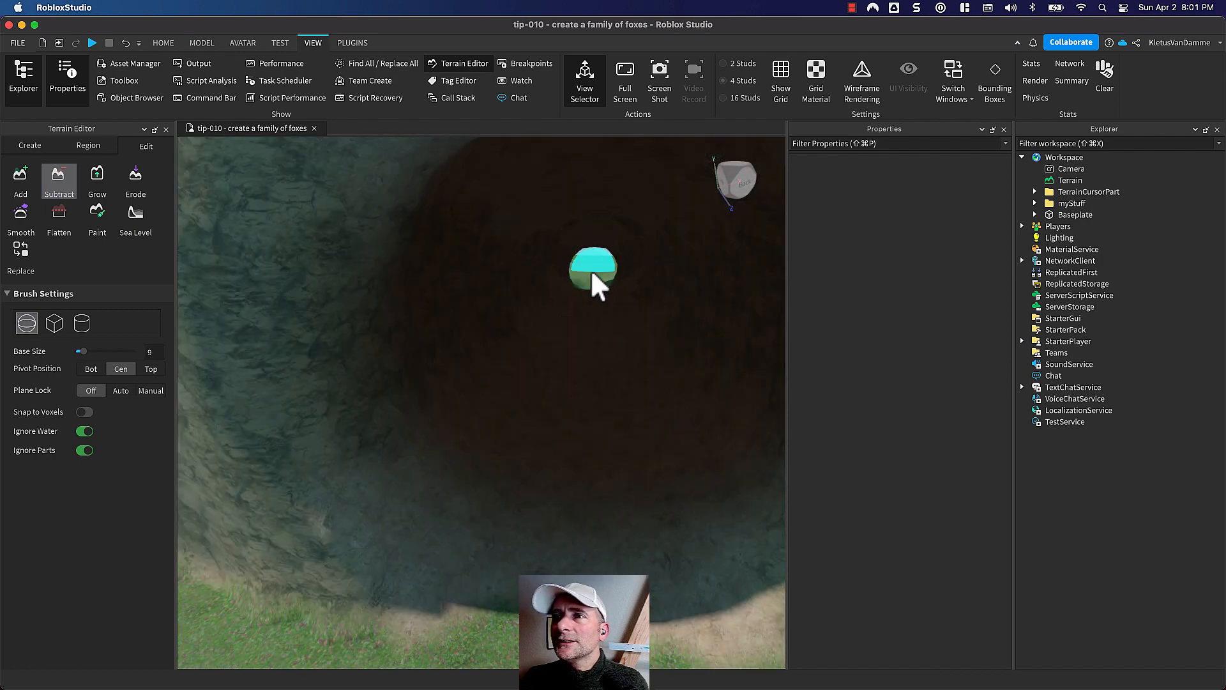
pyautogui.scroll(3, 593, 275)
pyautogui.click(593, 274)
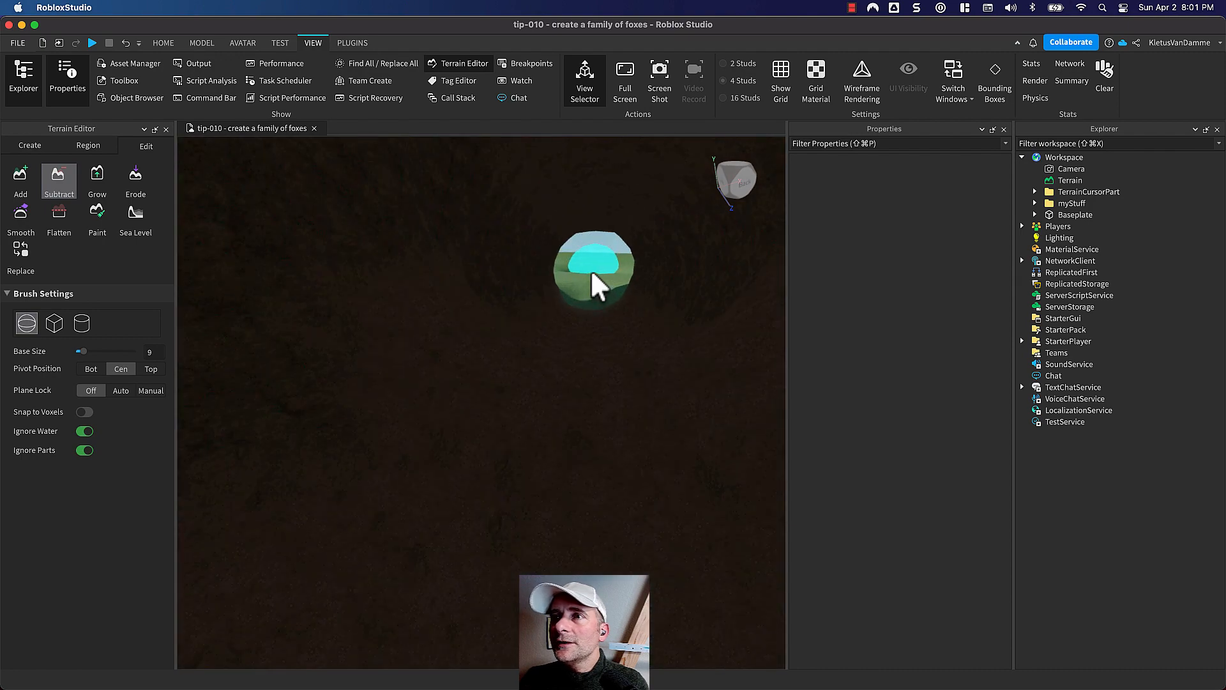
pyautogui.scroll(5, 593, 274)
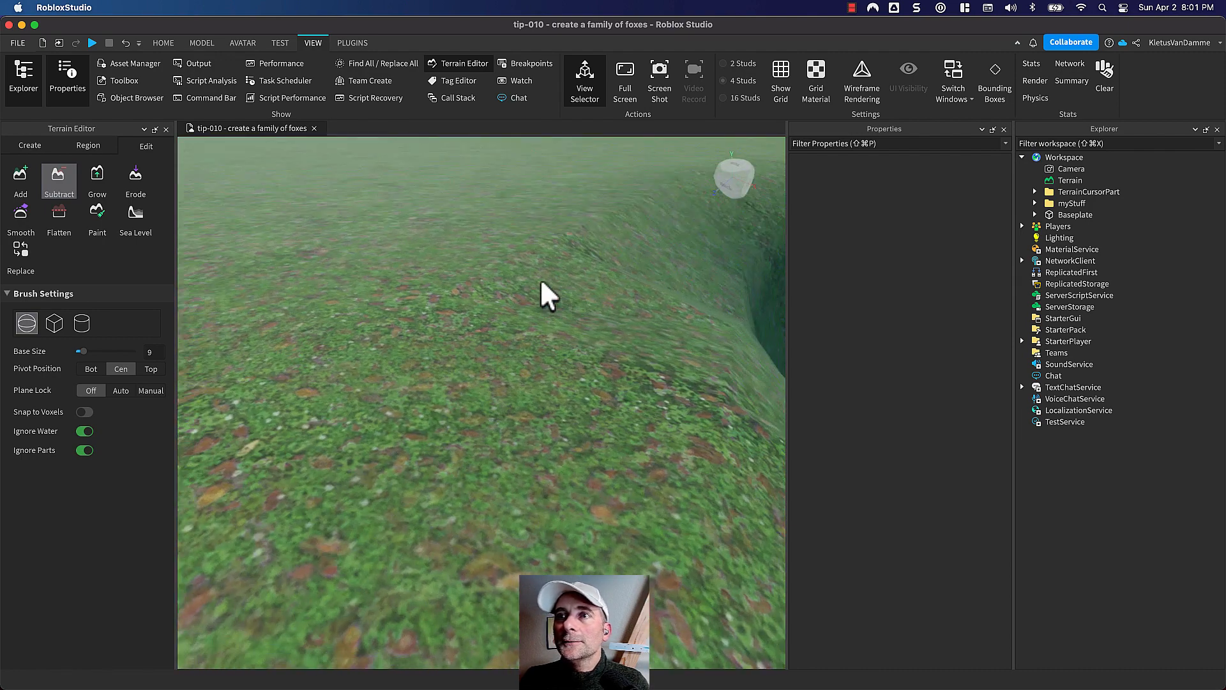
# Subtract a hole down through the cylinder's top rim above the tunnel mouth and cut a groove across the top to the far edge
pyautogui.scroll(-8, 546, 288)
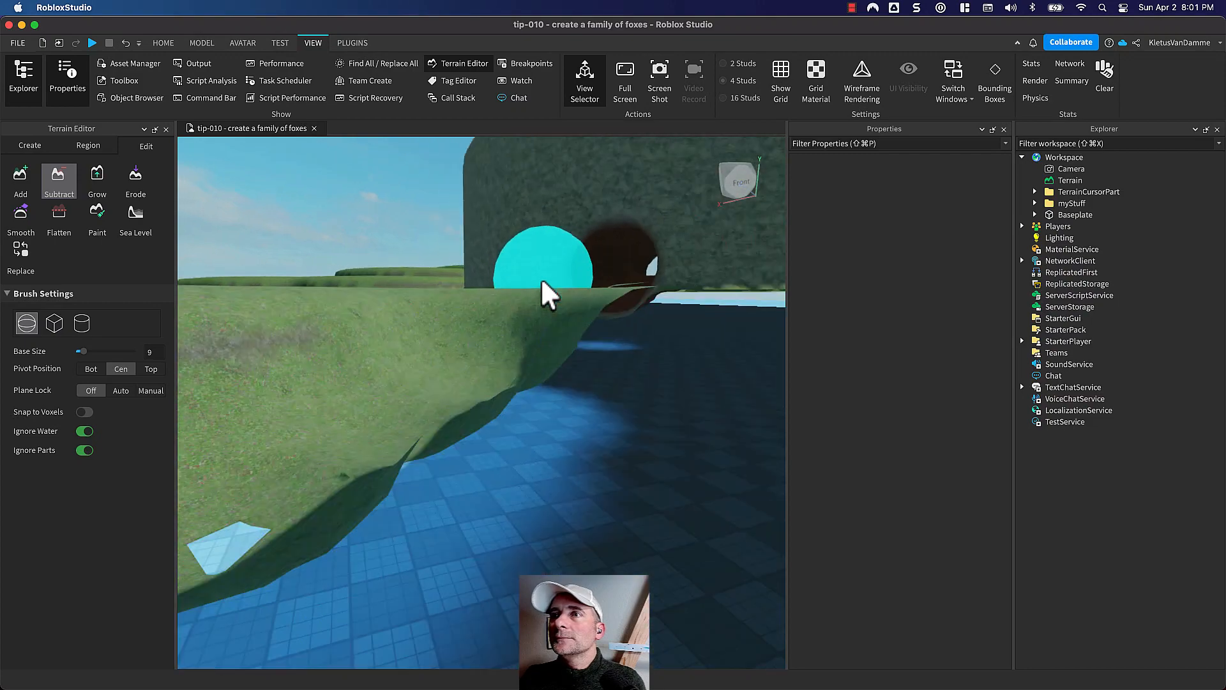
pyautogui.moveTo(543, 280)
pyautogui.mouseDown(button='middle')
pyautogui.moveTo(508, 300)
pyautogui.moveTo(506, 276)
pyautogui.moveTo(510, 289)
pyautogui.mouseUp(button='middle')
pyautogui.moveTo(510, 289); pyautogui.dragTo(509, 292, button='right')
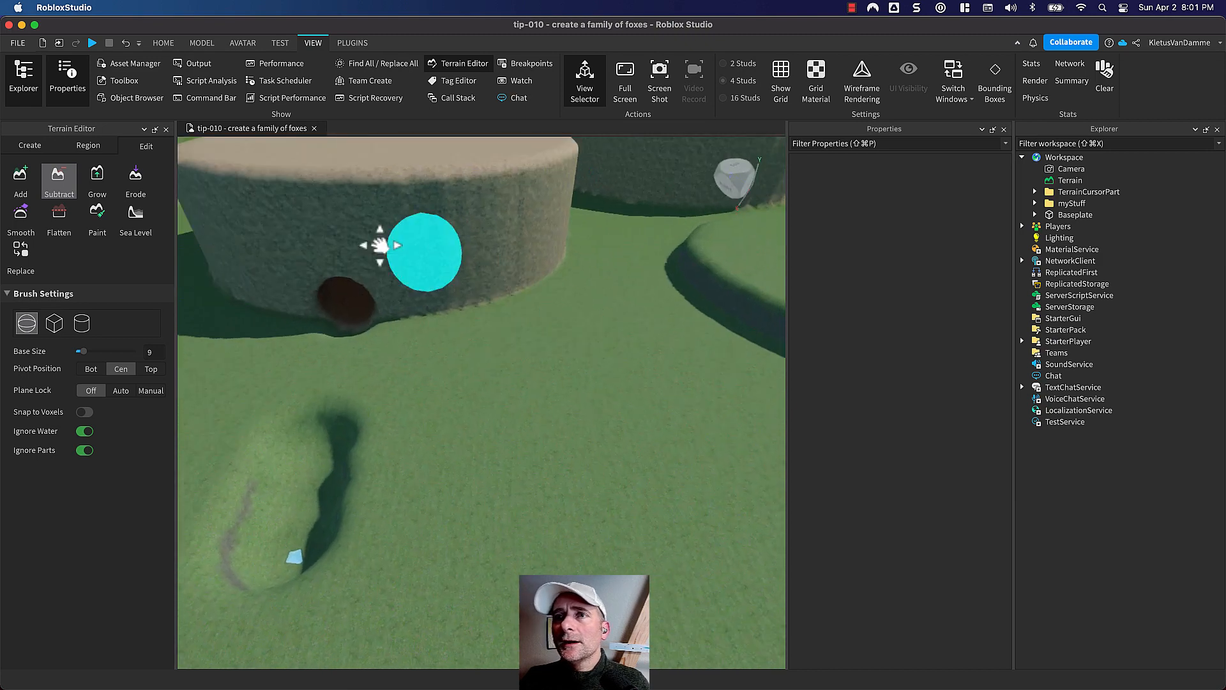
pyautogui.moveTo(381, 247); pyautogui.dragTo(404, 283, button='middle')
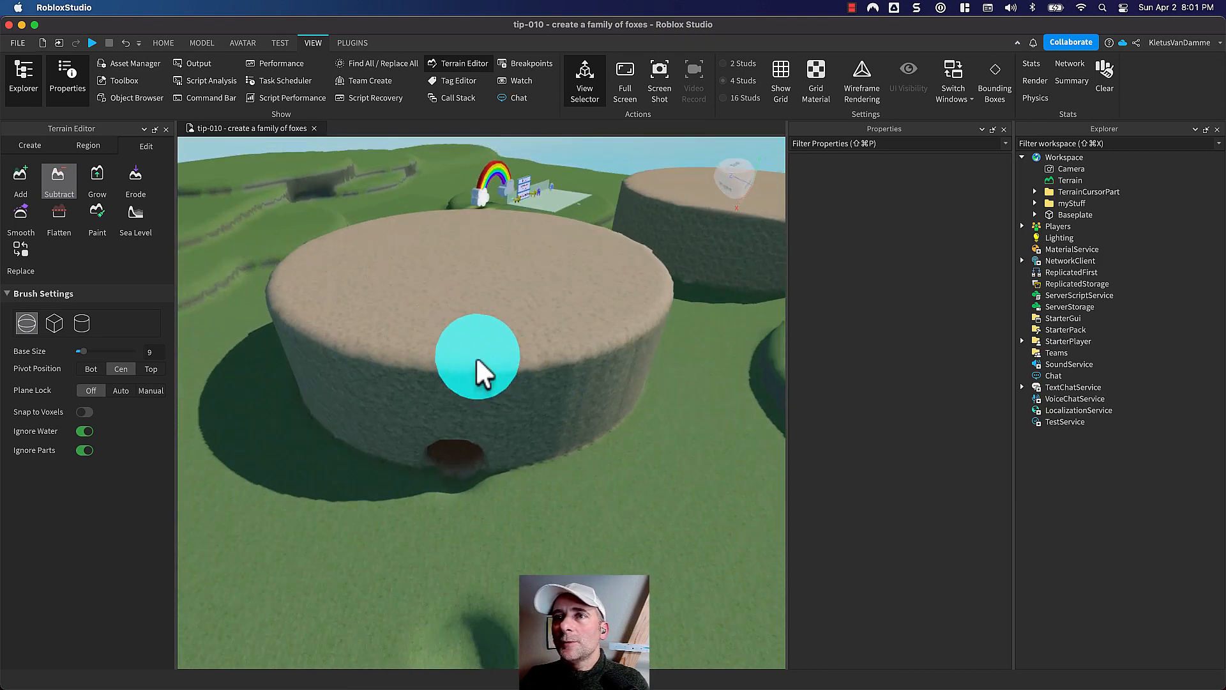
pyautogui.click(476, 347)
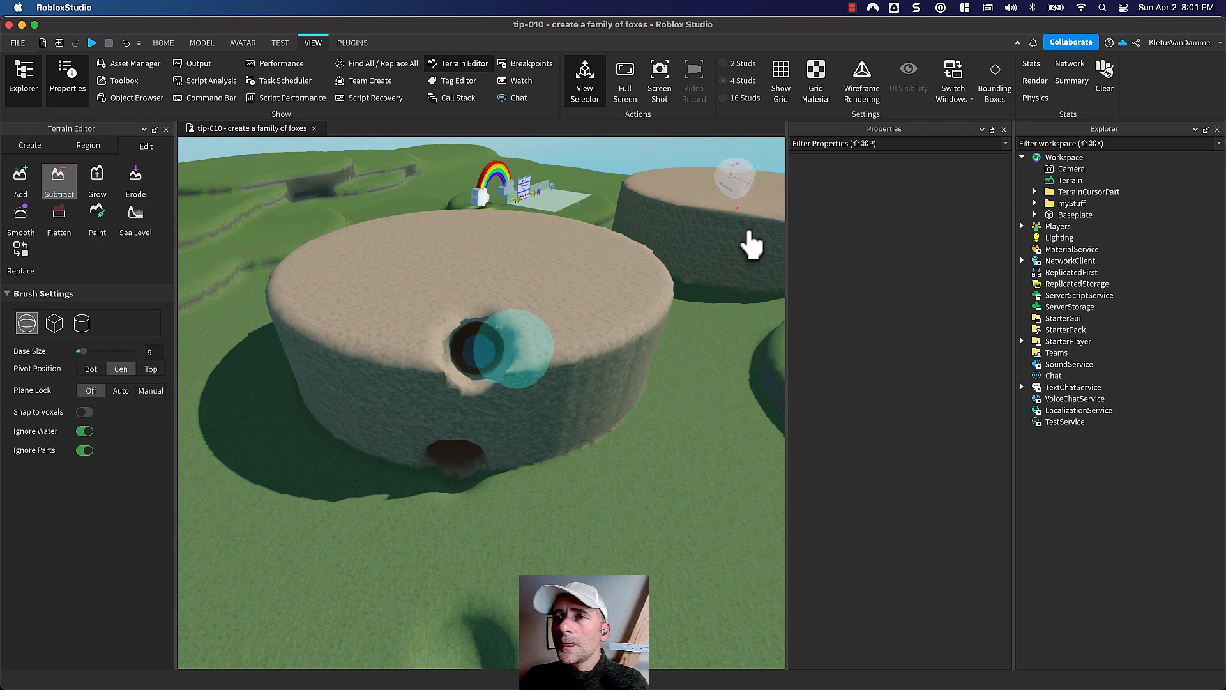
pyautogui.moveTo(629, 246)
pyautogui.mouseDown()
pyautogui.moveTo(536, 270)
pyautogui.moveTo(505, 344)
pyautogui.moveTo(472, 348)
pyautogui.mouseUp()
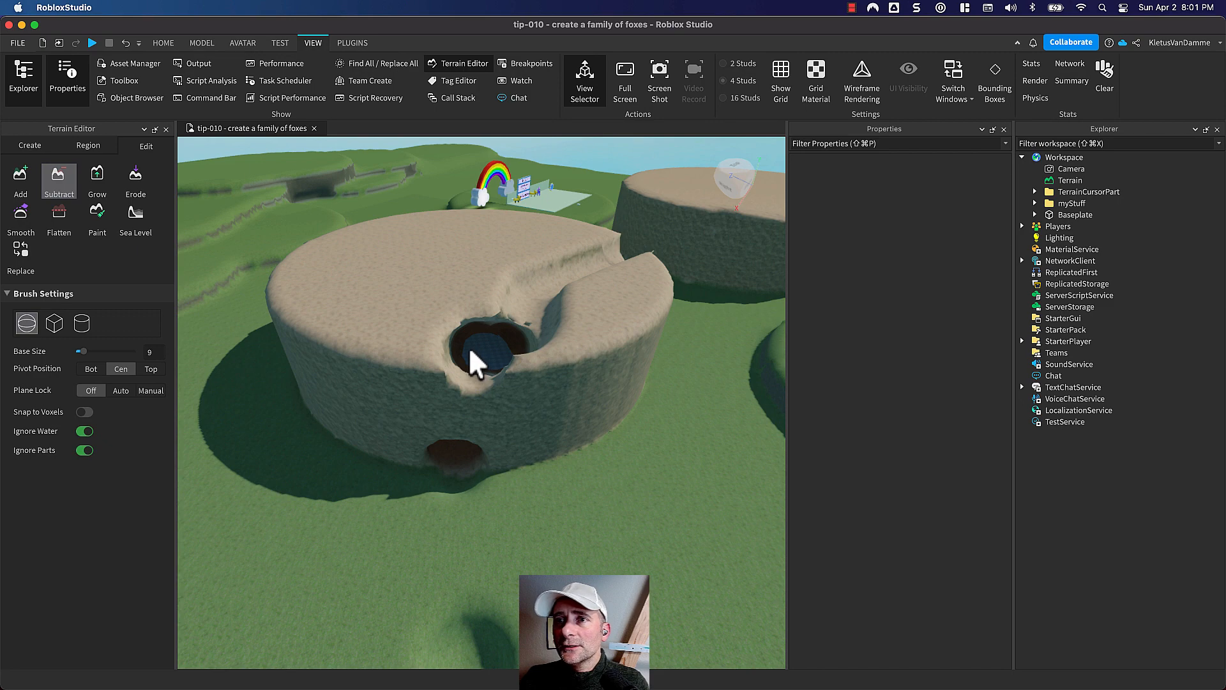
# Carve a second groove across the top from the hole and break through the cylinder's outer wall, then close the Terrain Editor
pyautogui.scroll(10, 470, 350)
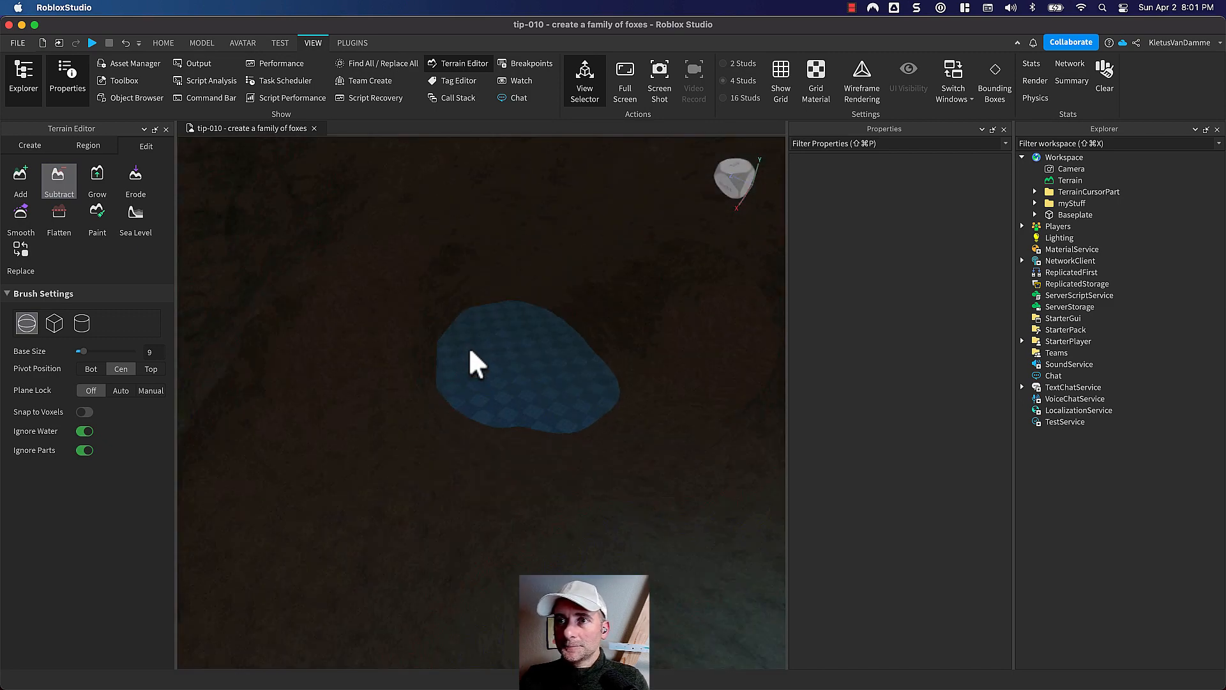
pyautogui.scroll(-10, 471, 351)
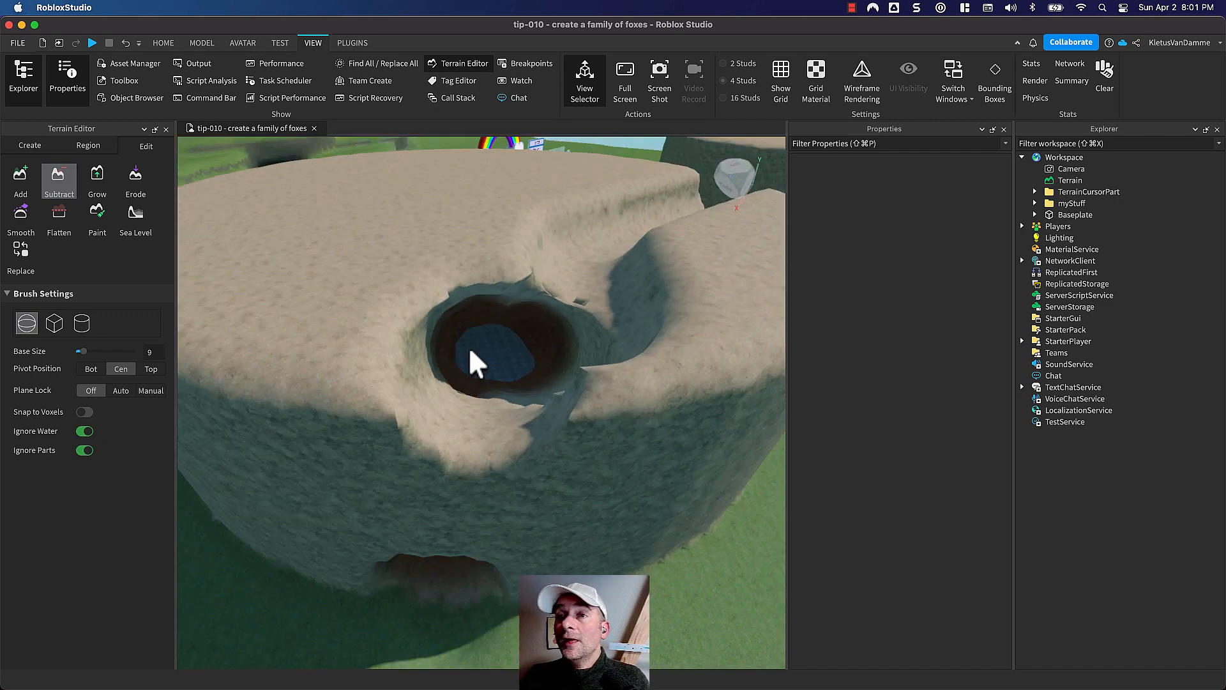
pyautogui.scroll(-2, 470, 350)
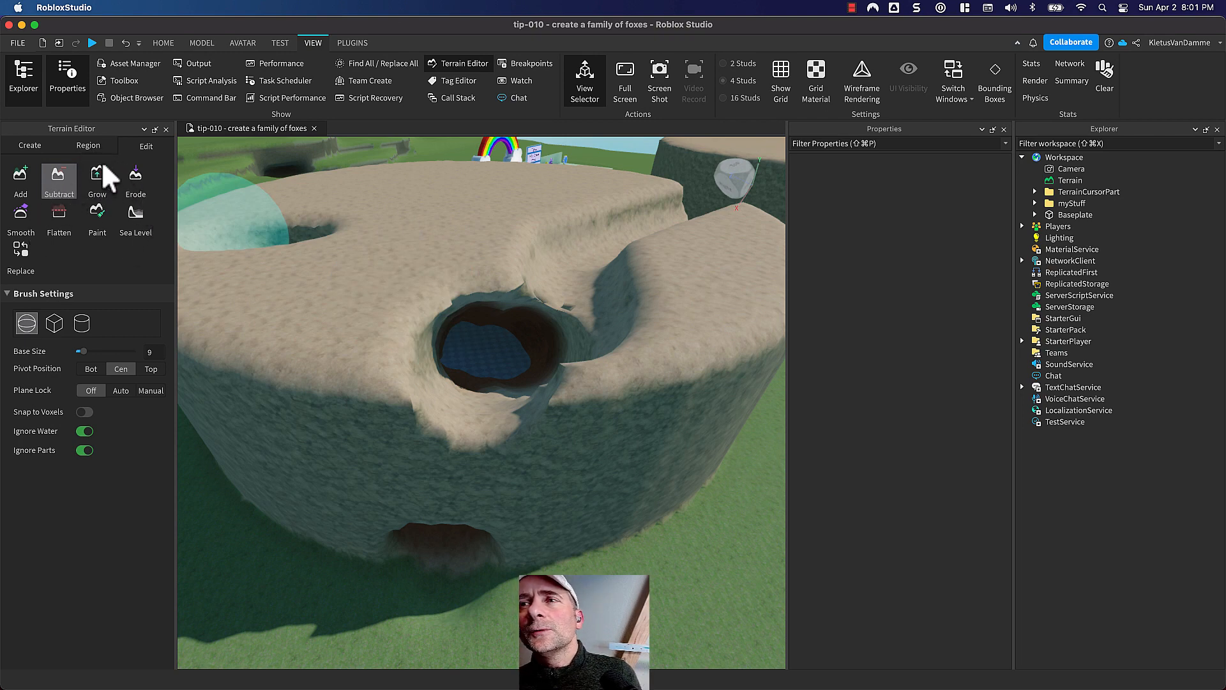
pyautogui.click(485, 350)
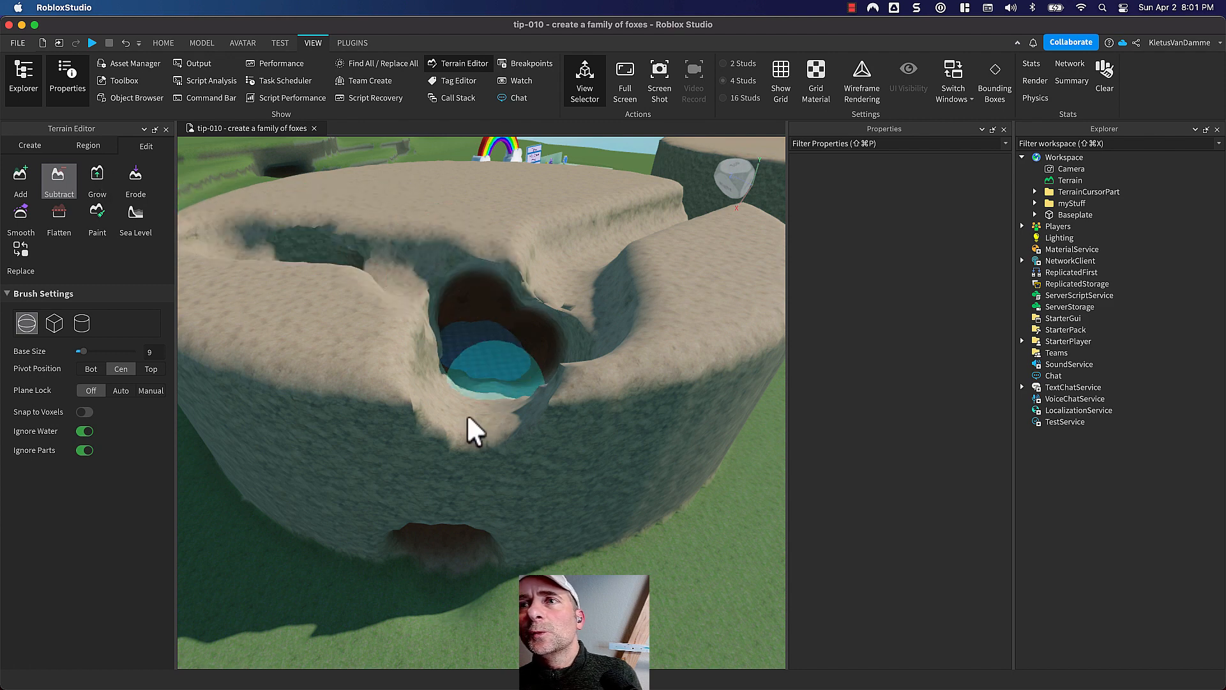
pyautogui.moveTo(466, 413); pyautogui.dragTo(480, 378)
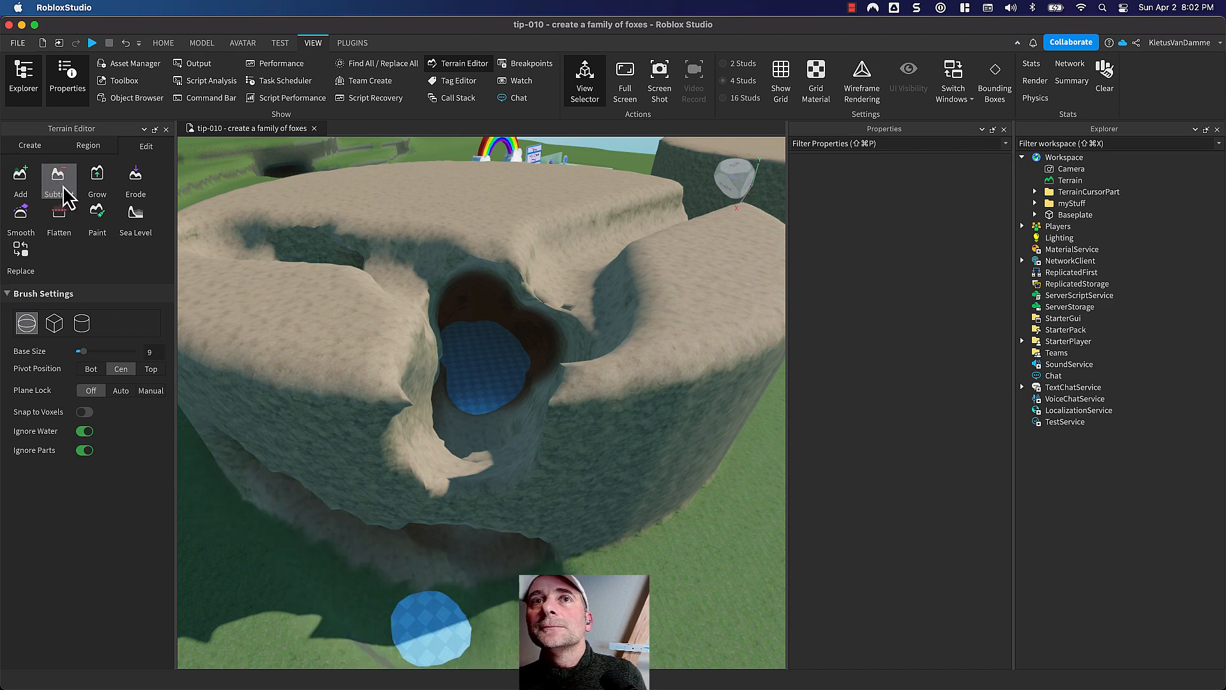
pyautogui.click(441, 64)
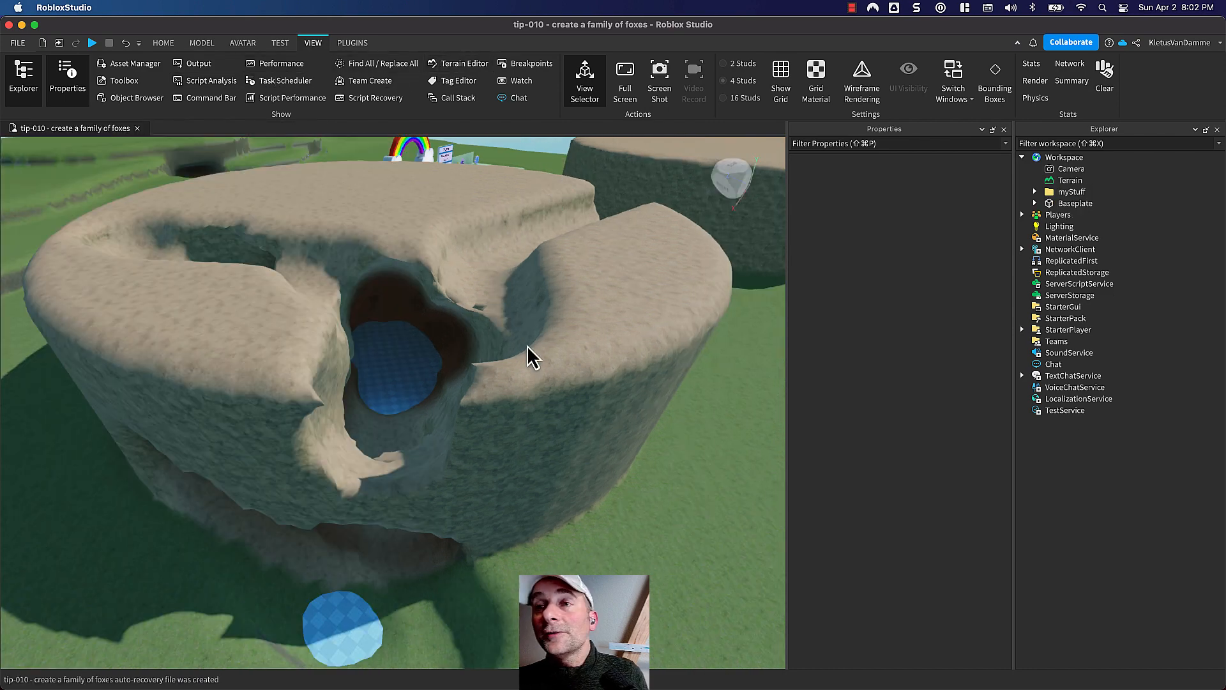
# Inspect the carved cylinder from above, from outside and through the cave opening
pyautogui.moveTo(599, 473); pyautogui.dragTo(600, 448, button='middle')
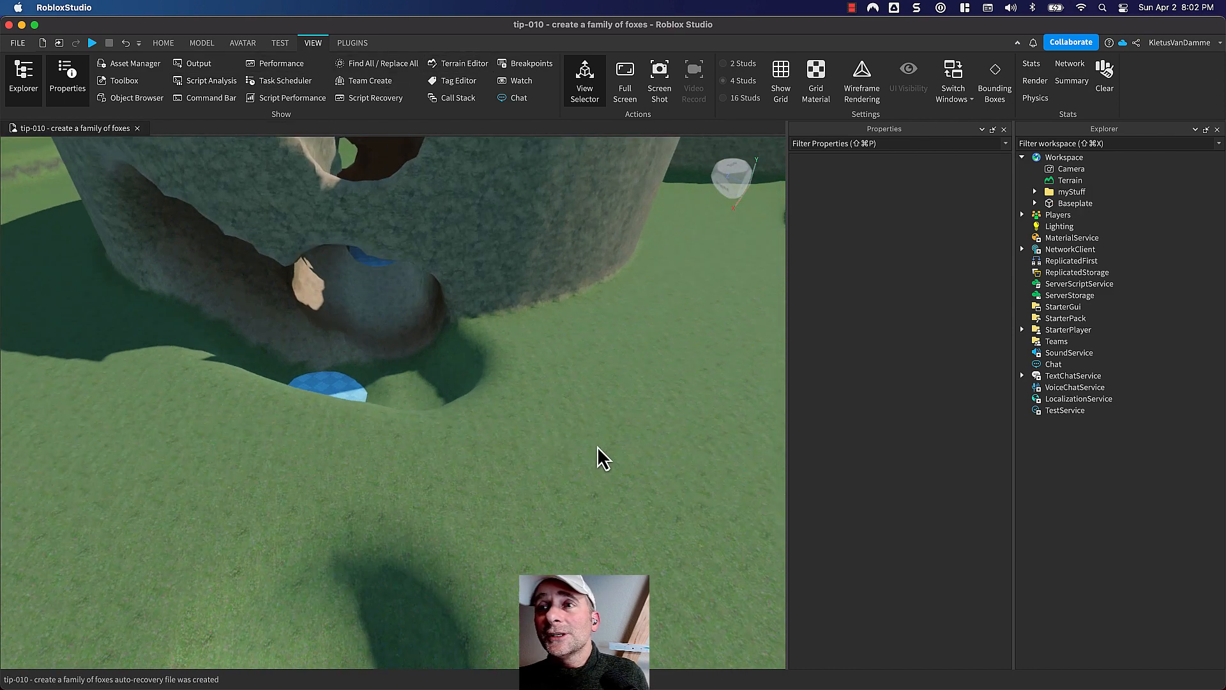
pyautogui.moveTo(600, 448); pyautogui.dragTo(571, 432, button='right')
pyautogui.moveTo(489, 395); pyautogui.dragTo(518, 387, button='right')
pyautogui.moveTo(518, 387); pyautogui.dragTo(469, 458, button='middle')
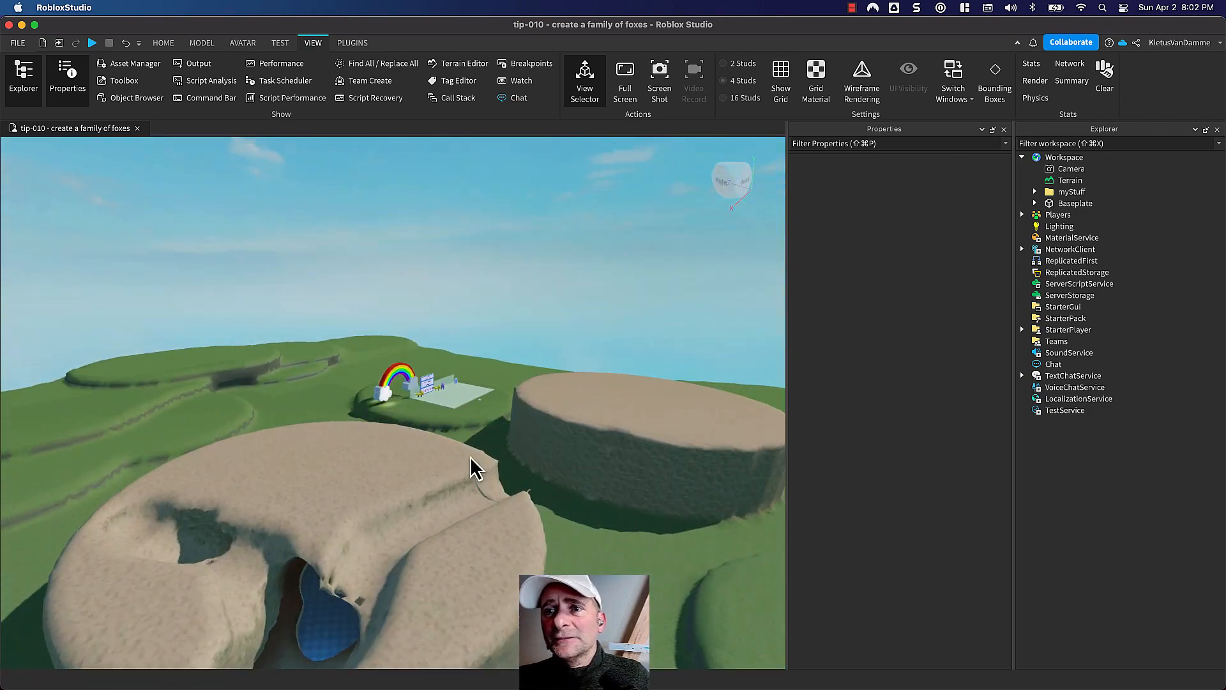
pyautogui.moveTo(470, 458); pyautogui.dragTo(490, 454, button='right')
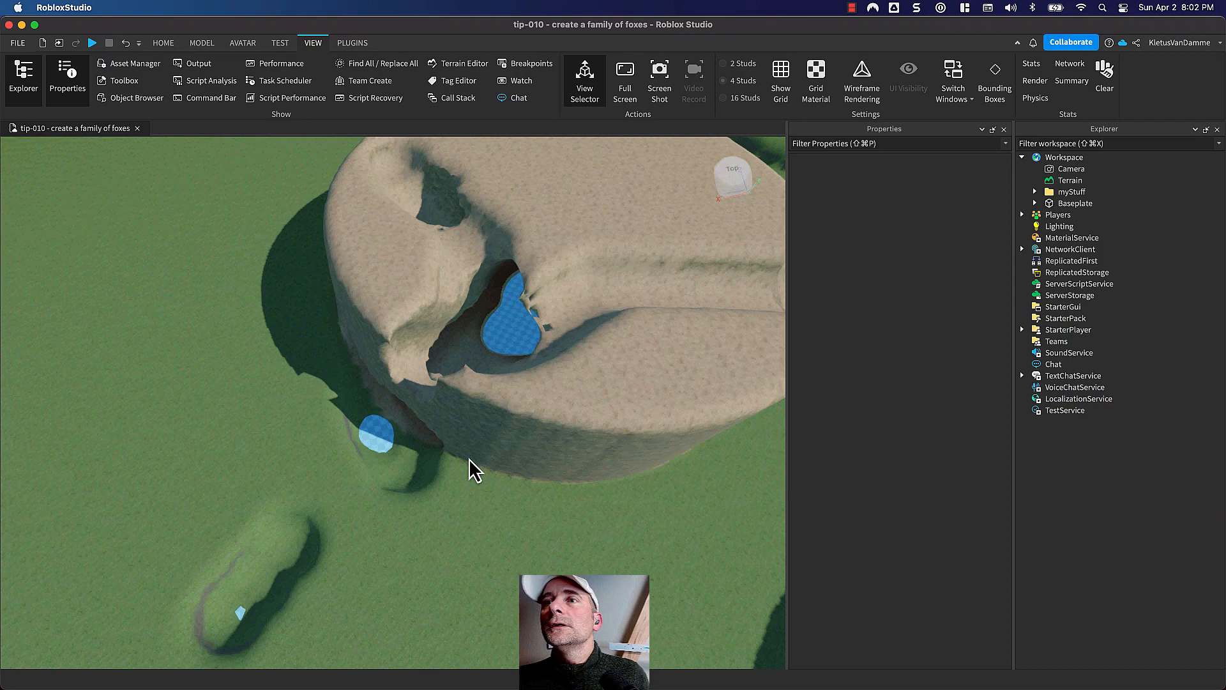
pyautogui.moveTo(470, 459); pyautogui.dragTo(470, 459, button='right')
pyautogui.moveTo(470, 459); pyautogui.dragTo(497, 413, button='middle')
pyautogui.moveTo(497, 414); pyautogui.dragTo(498, 414, button='right')
pyautogui.scroll(3, 498, 414)
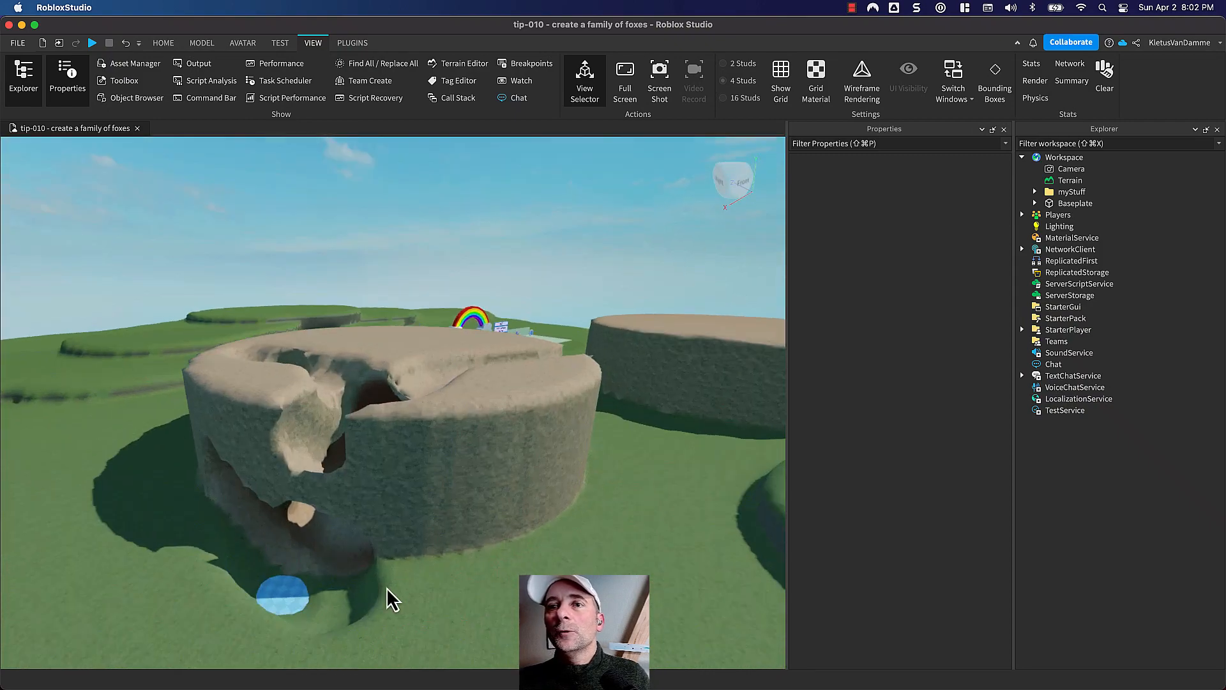
pyautogui.moveTo(368, 576); pyautogui.dragTo(392, 554, button='middle')
pyautogui.scroll(5, 469, 359)
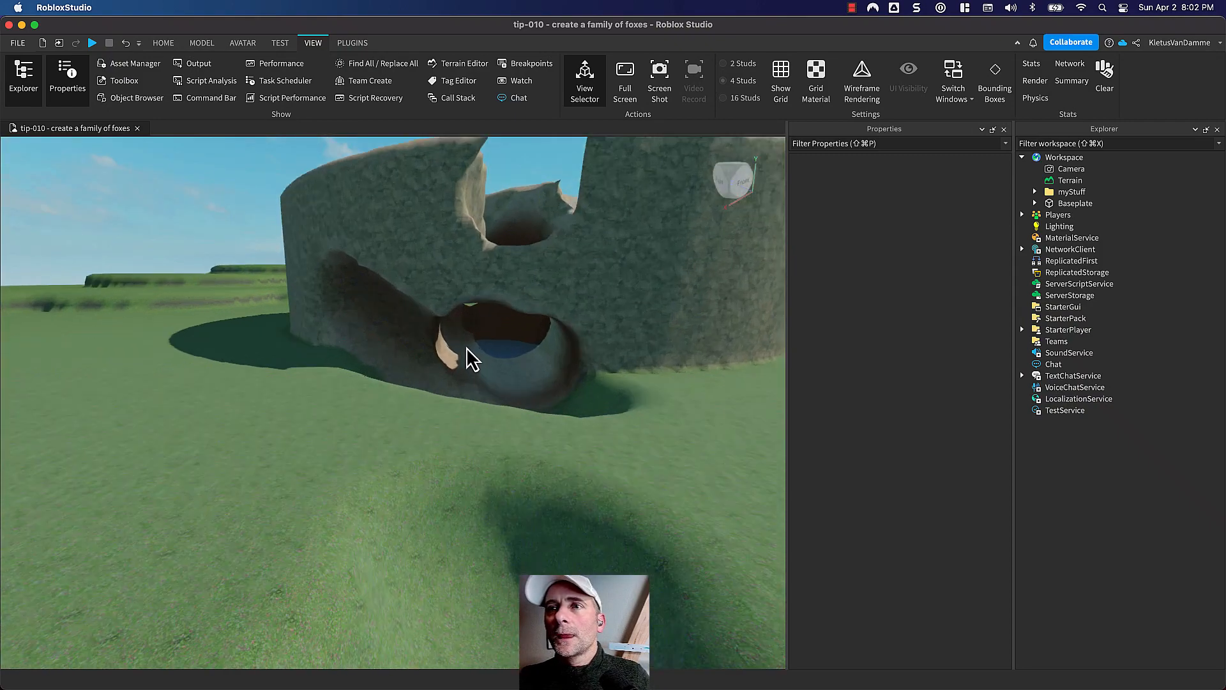
pyautogui.moveTo(496, 364); pyautogui.dragTo(498, 388, button='middle')
pyautogui.scroll(5, 492, 389)
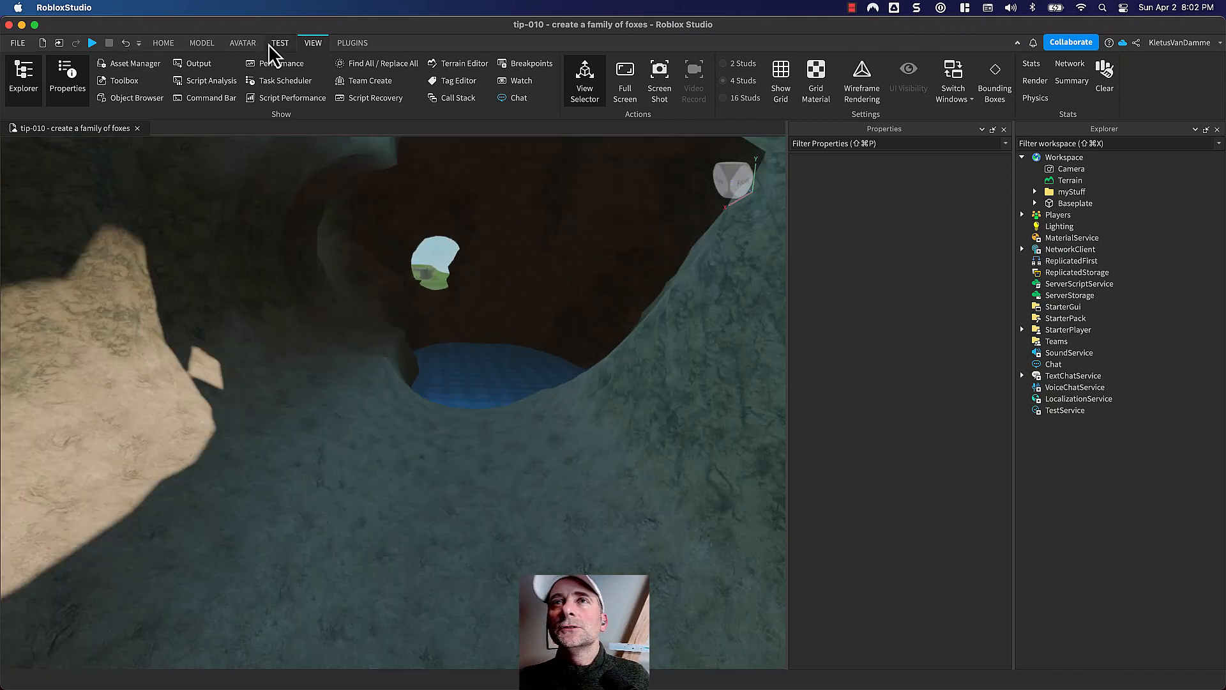
# Reopen the Terrain Editor and set up the Paint tool with the icy glacier material and base size 39
pyautogui.click(469, 64)
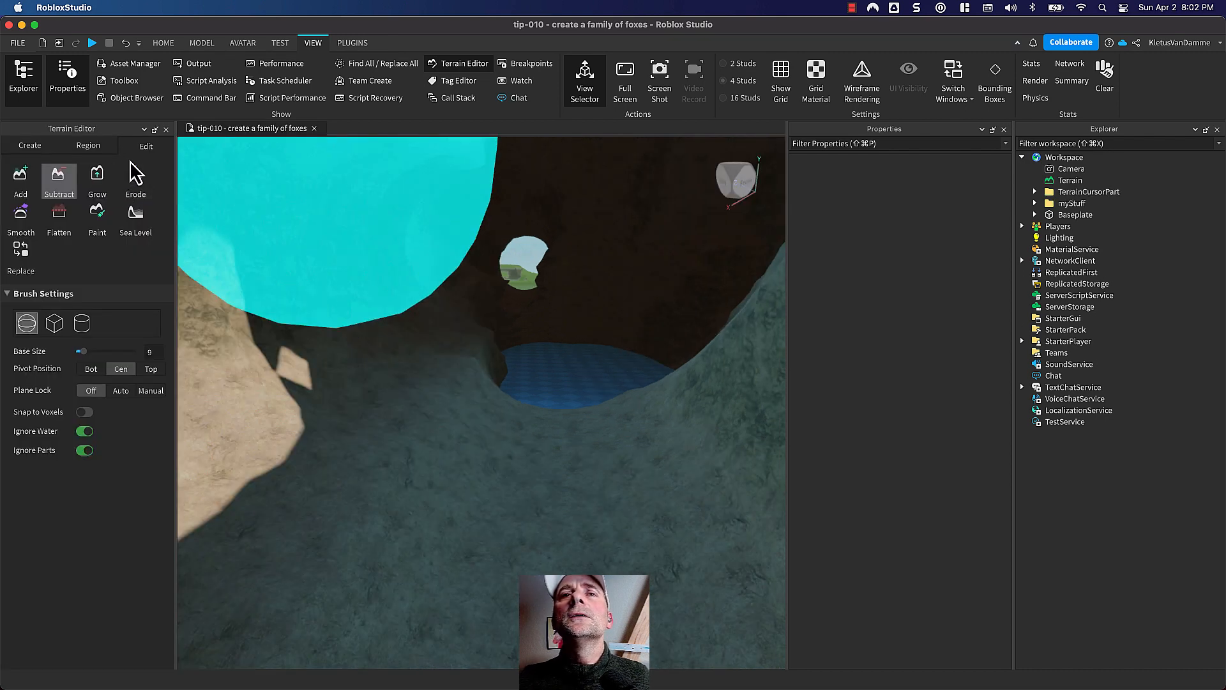
pyautogui.click(101, 219)
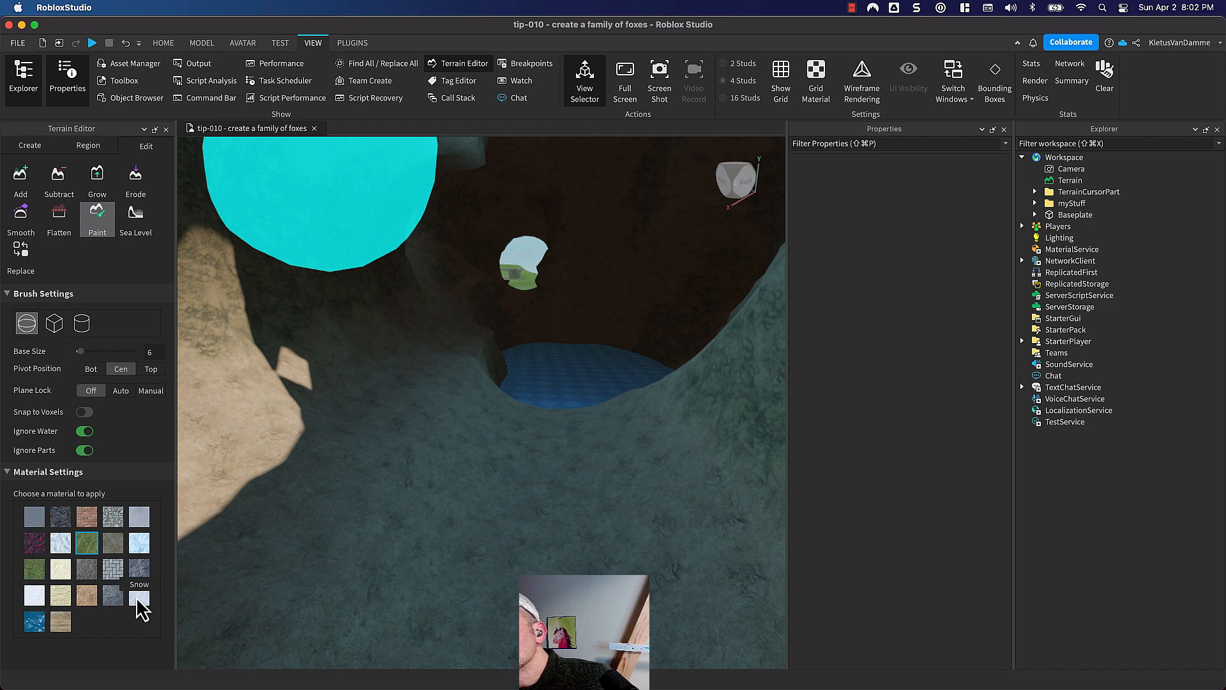
pyautogui.click(57, 546)
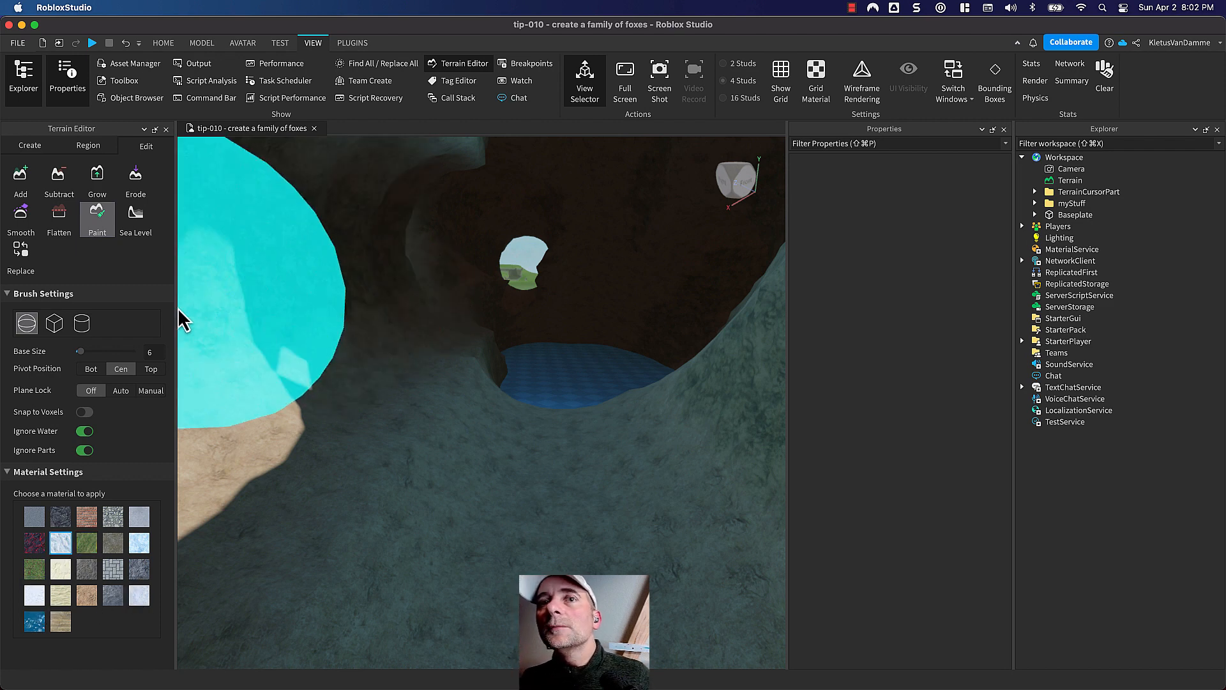
pyautogui.click(110, 352)
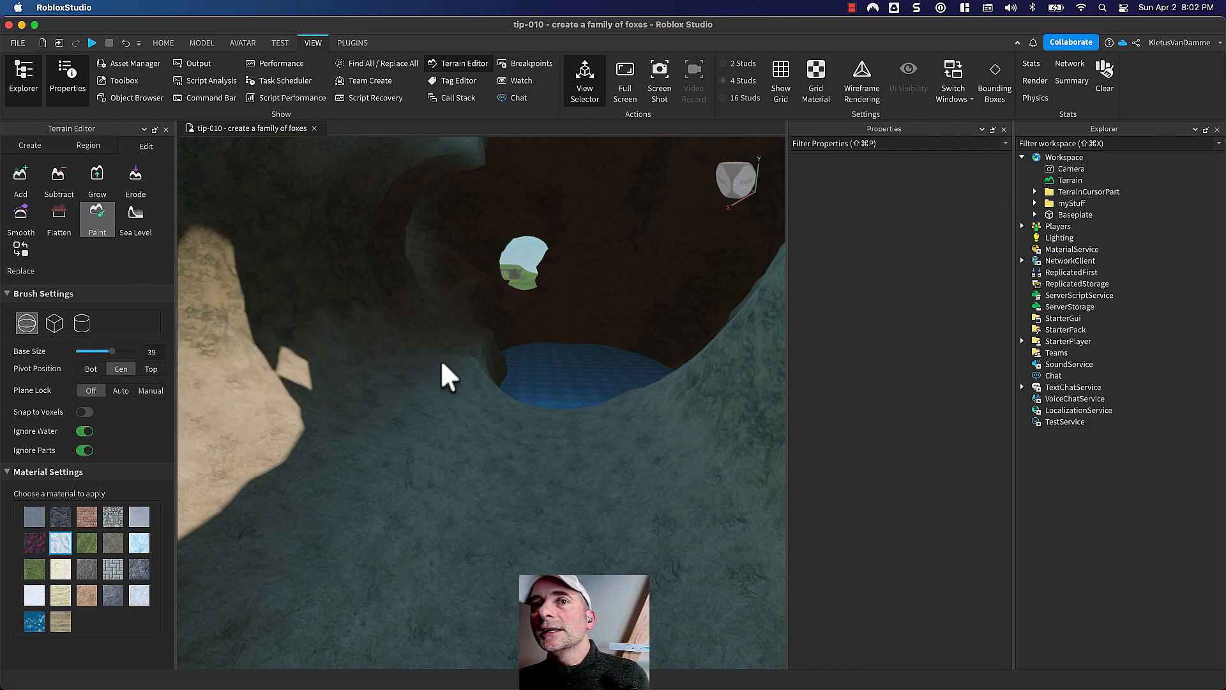
# Paint the cave opening, its inner walls and the surrounding rock face of the cylinder with the glacier material
pyautogui.scroll(-5, 443, 363)
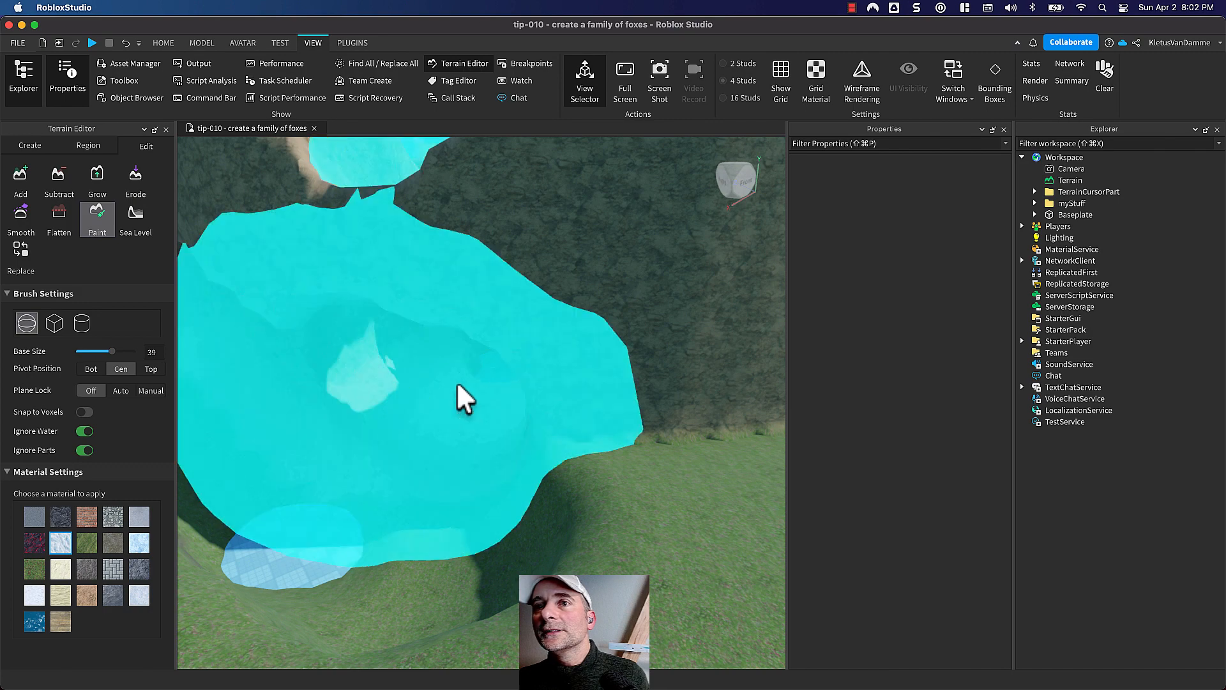
pyautogui.moveTo(457, 392)
pyautogui.mouseDown()
pyautogui.moveTo(504, 419)
pyautogui.moveTo(567, 425)
pyautogui.mouseUp()
pyautogui.scroll(-8, 567, 427)
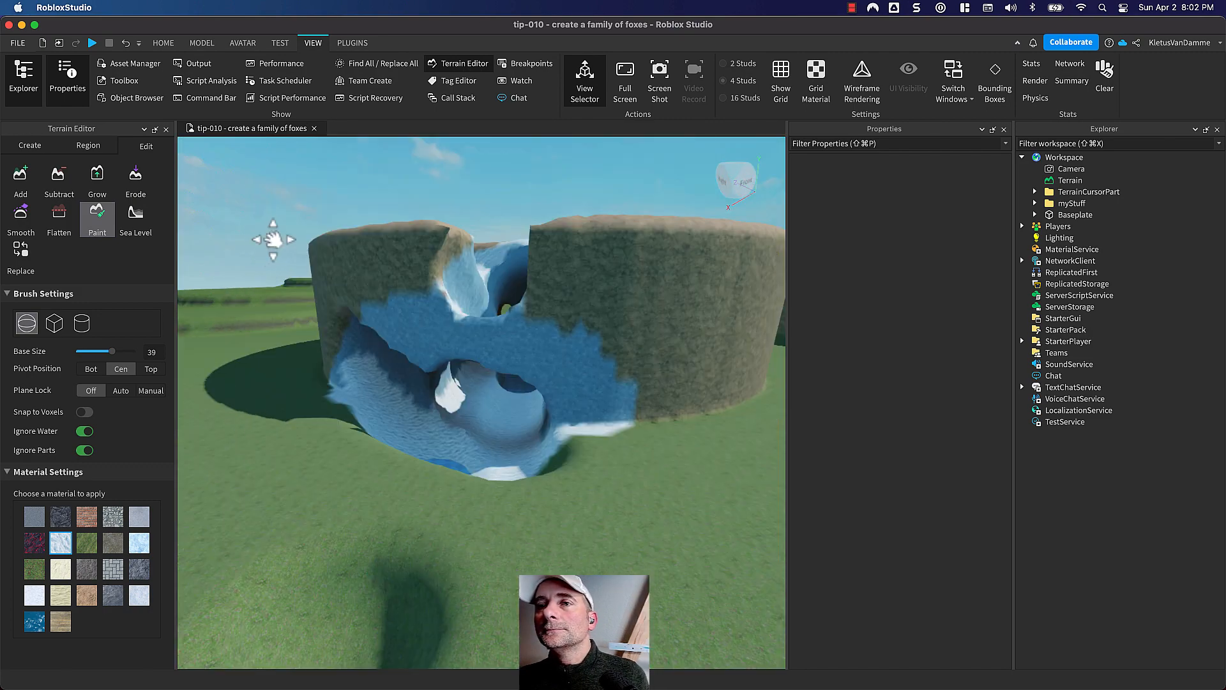
pyautogui.moveTo(273, 238); pyautogui.dragTo(296, 320, button='right')
pyautogui.moveTo(427, 368); pyautogui.dragTo(438, 479, button='middle')
pyautogui.moveTo(438, 479); pyautogui.dragTo(439, 478, button='right')
pyautogui.scroll(-2, 438, 477)
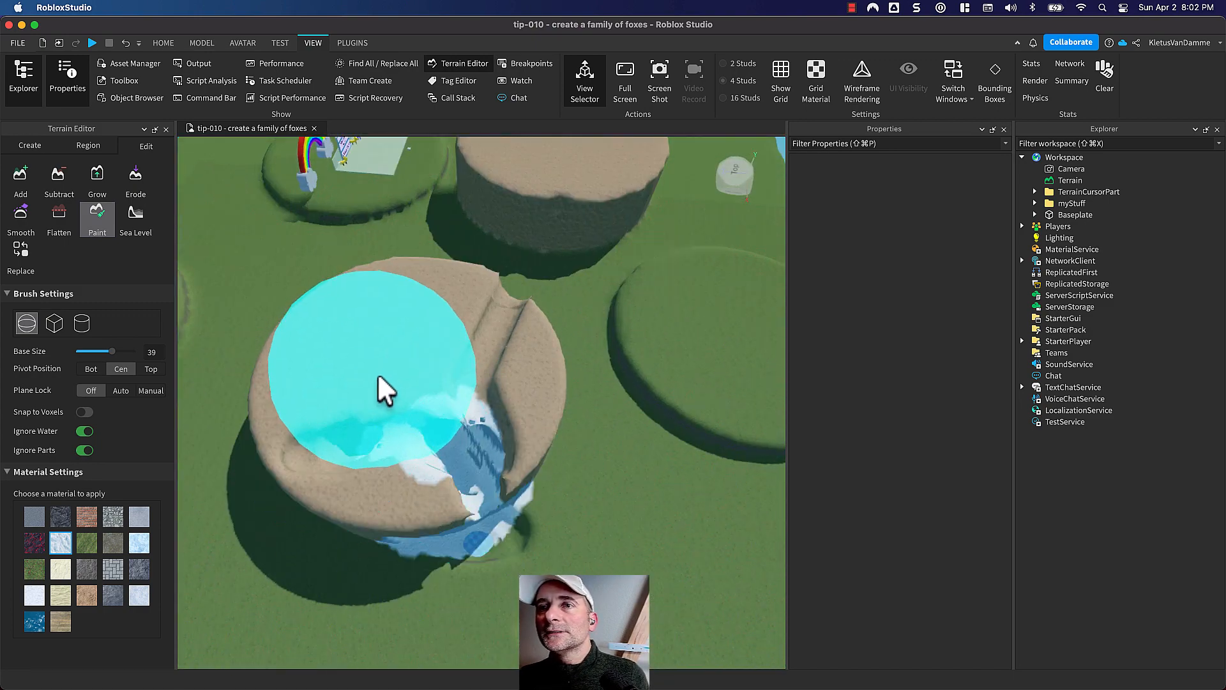
# Reduce the paint brush's base size to 14 and paint both grooves across the cylinder's top with the glacier material
pyautogui.scroll(3, 470, 421)
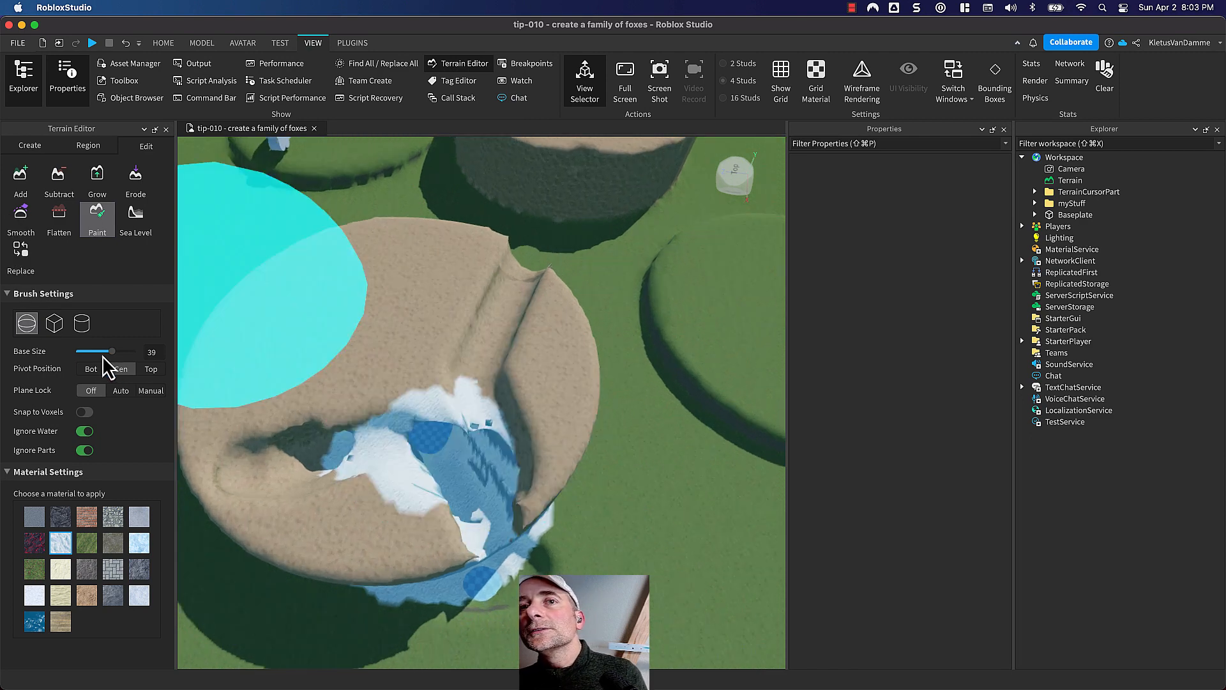
pyautogui.moveTo(109, 352); pyautogui.dragTo(89, 352)
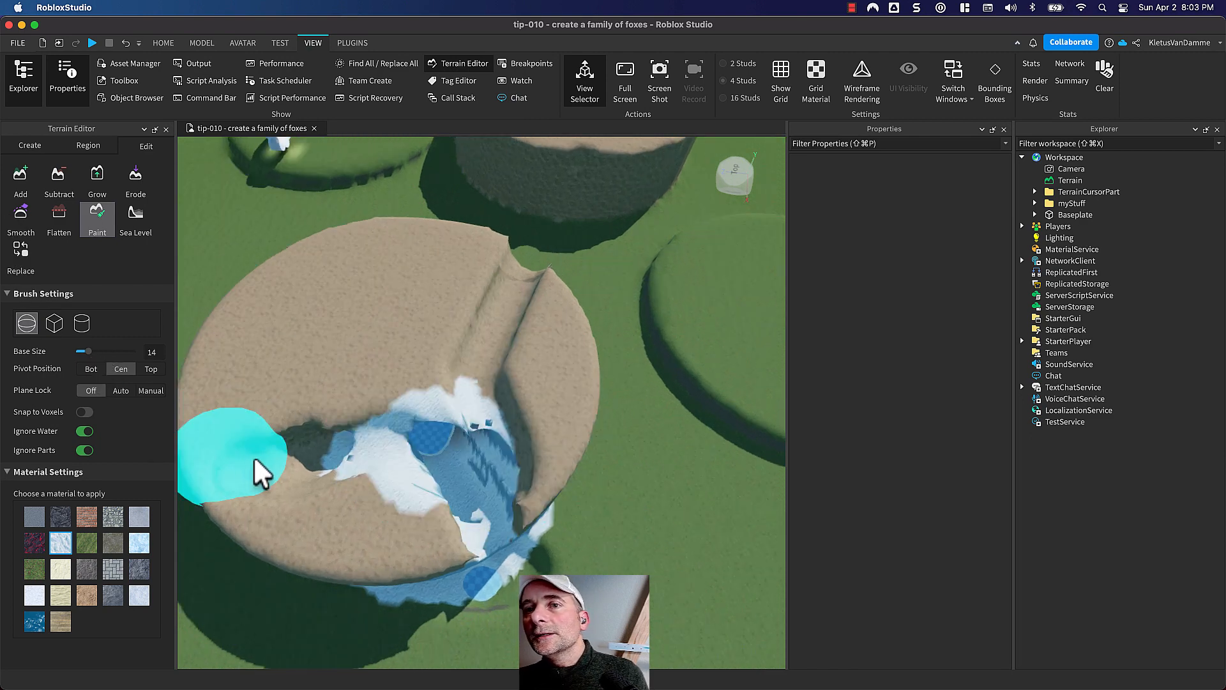
pyautogui.moveTo(266, 462); pyautogui.dragTo(293, 456)
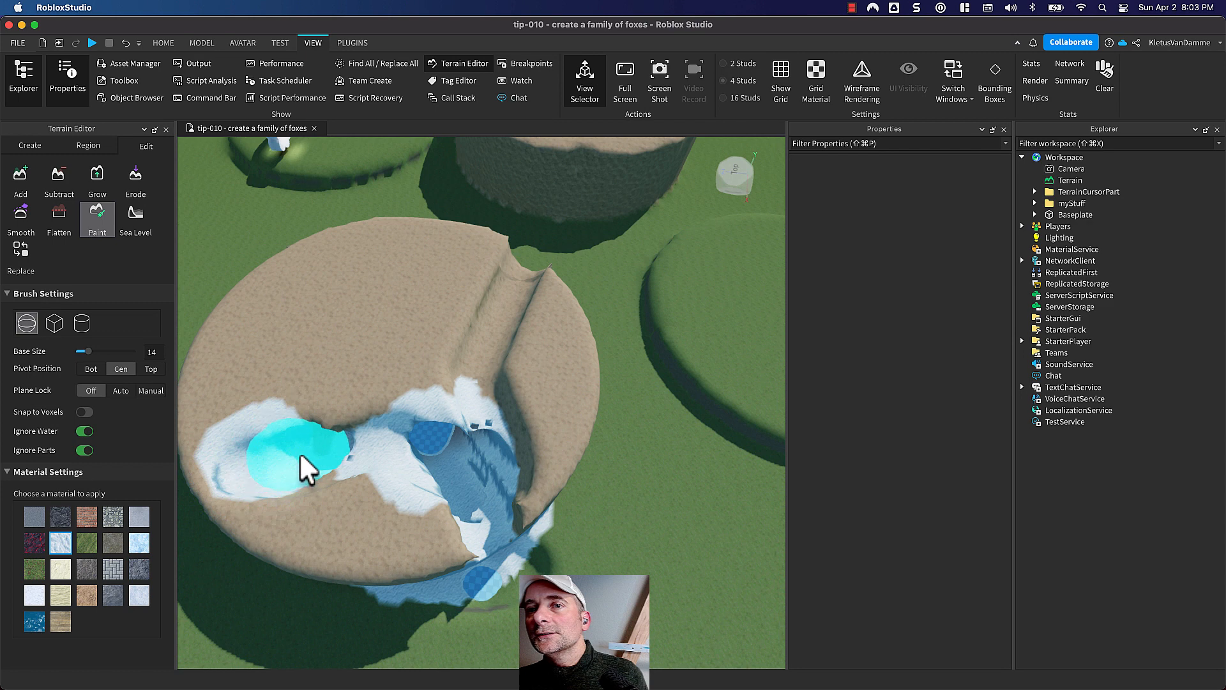
pyautogui.moveTo(437, 425); pyautogui.dragTo(437, 409, button='right')
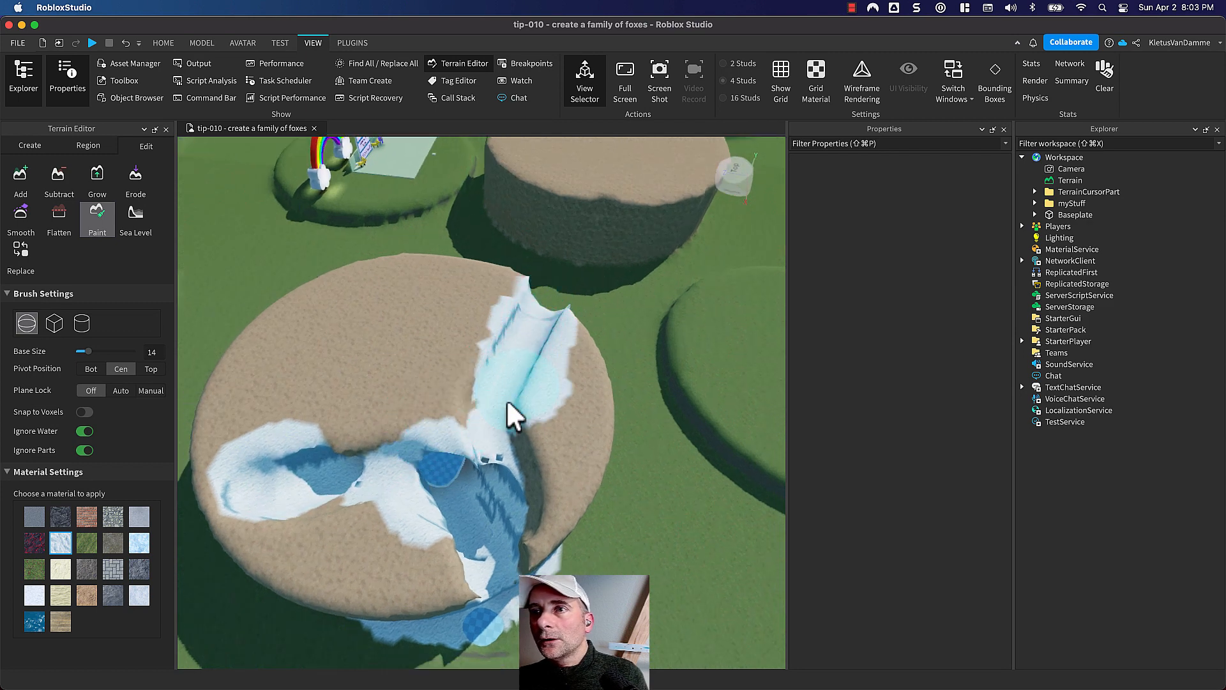
pyautogui.moveTo(486, 496); pyautogui.dragTo(461, 462, button='right')
pyautogui.scroll(4, 447, 463)
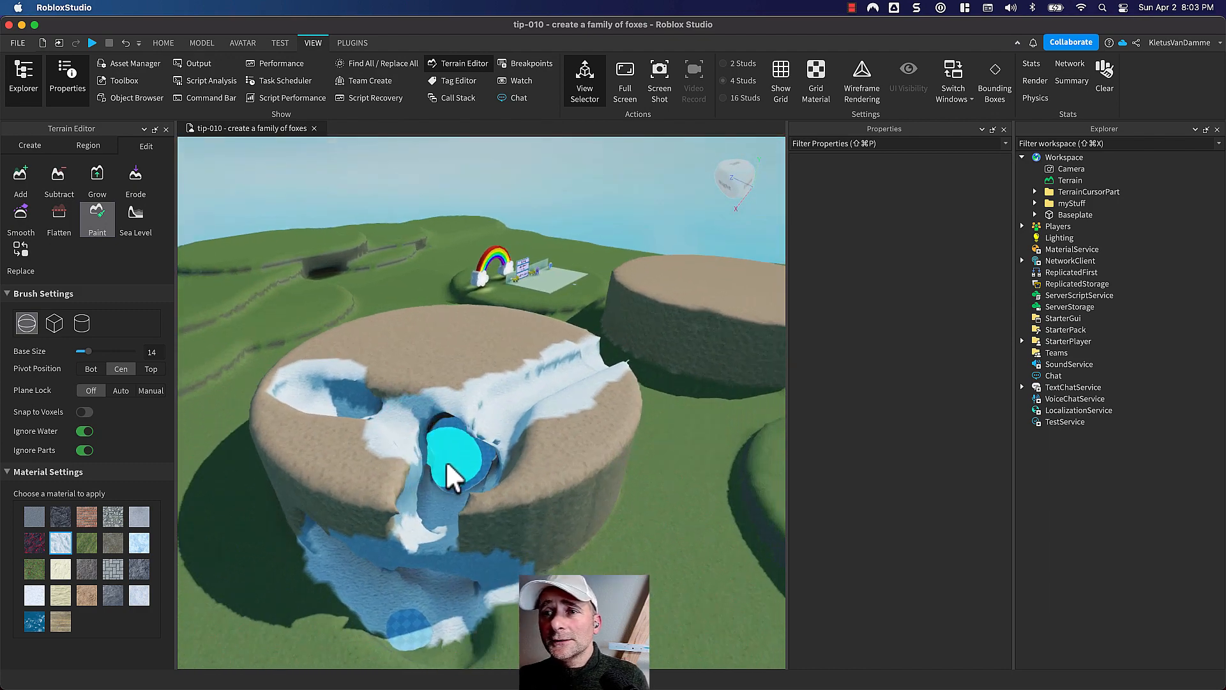
# Paint the inside of the tunnel with the glacier material, working in from its rear opening at the cylinder's base
pyautogui.scroll(8, 453, 478)
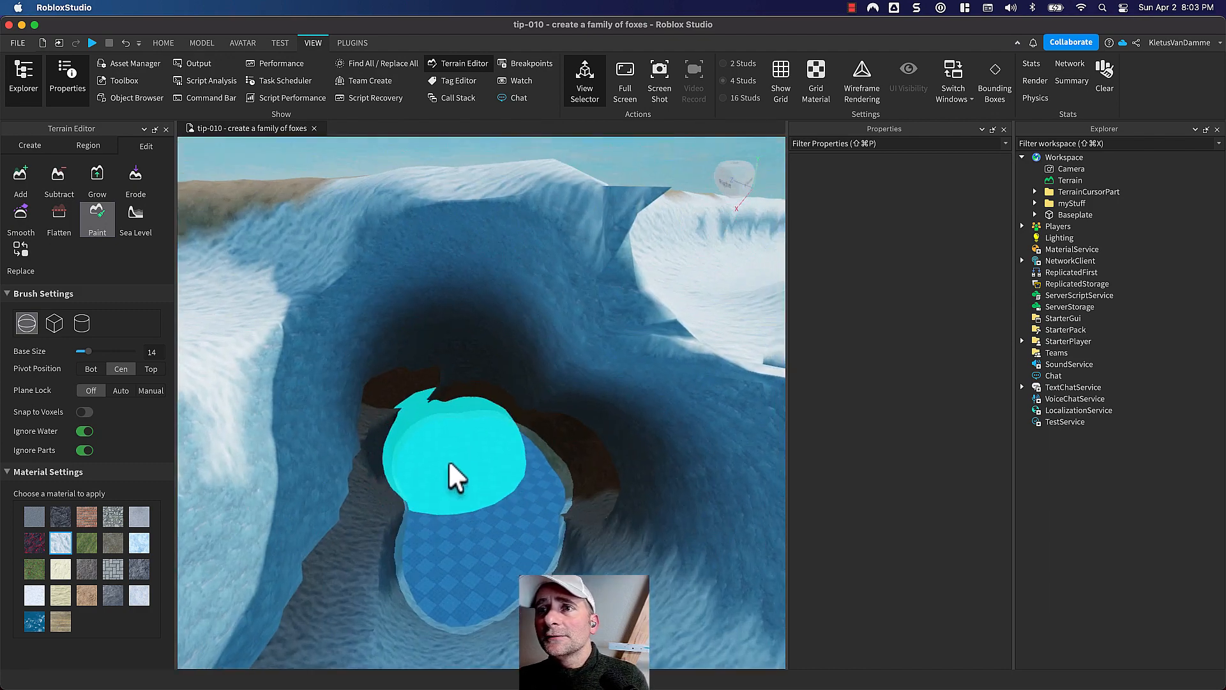
pyautogui.scroll(8, 454, 478)
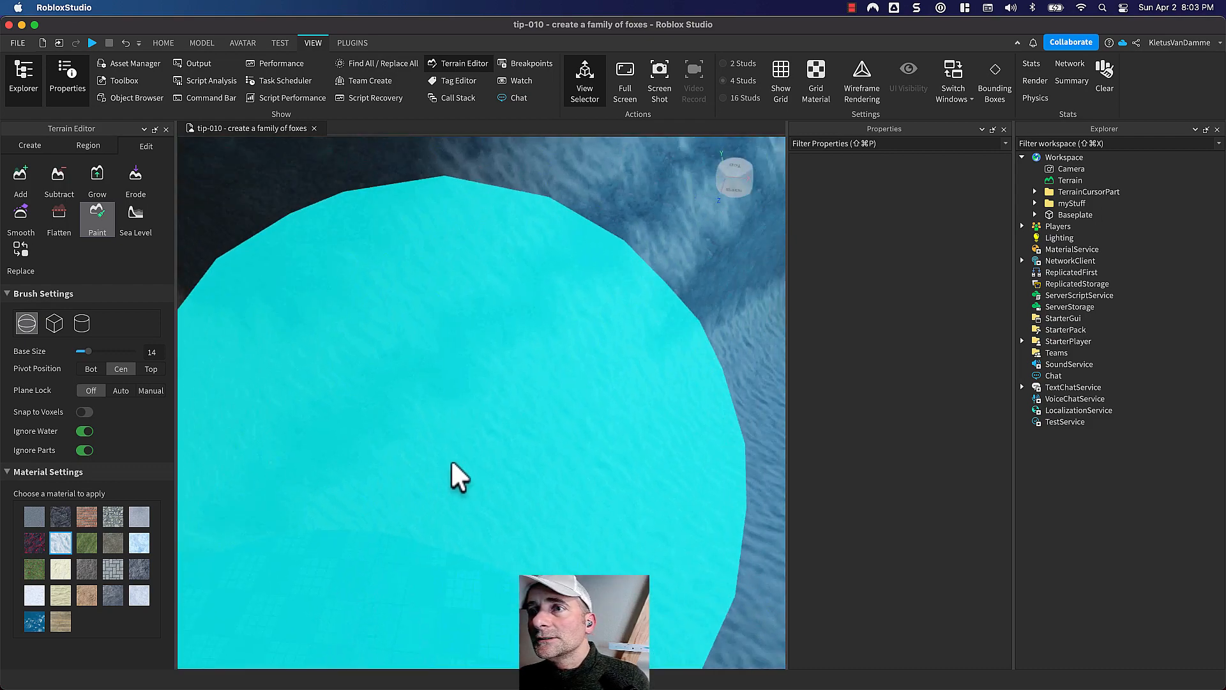
pyautogui.scroll(6, 451, 466)
pyautogui.scroll(6, 480, 442)
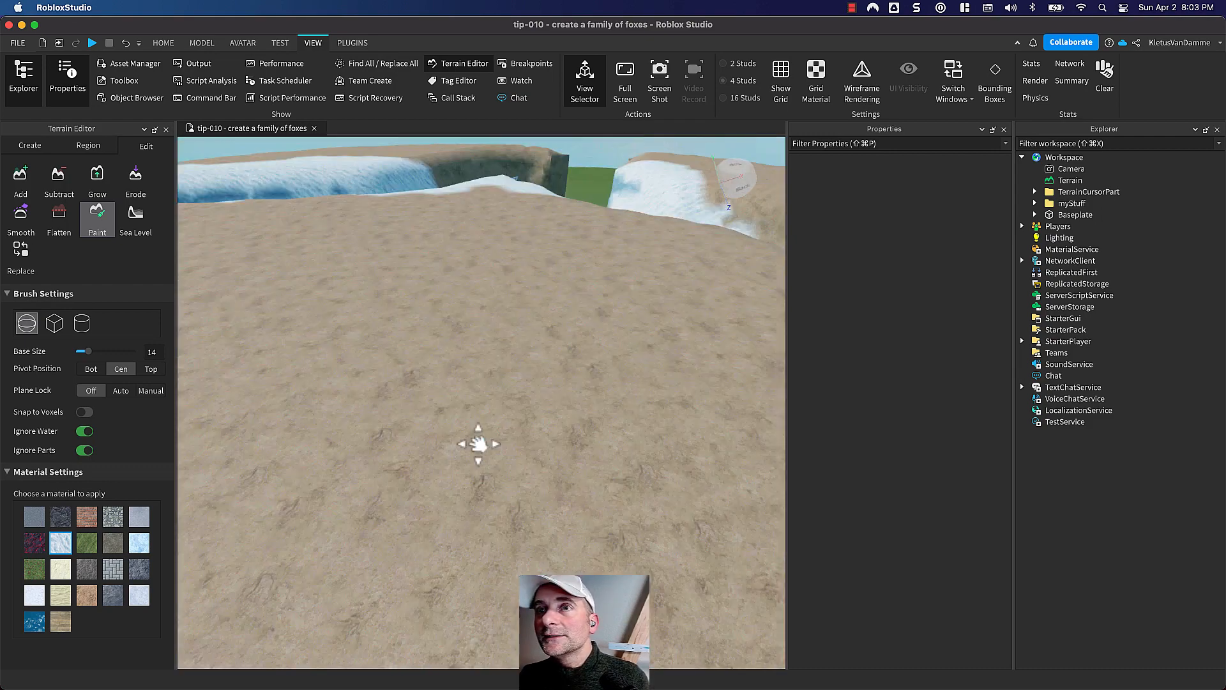
pyautogui.scroll(-10, 486, 438)
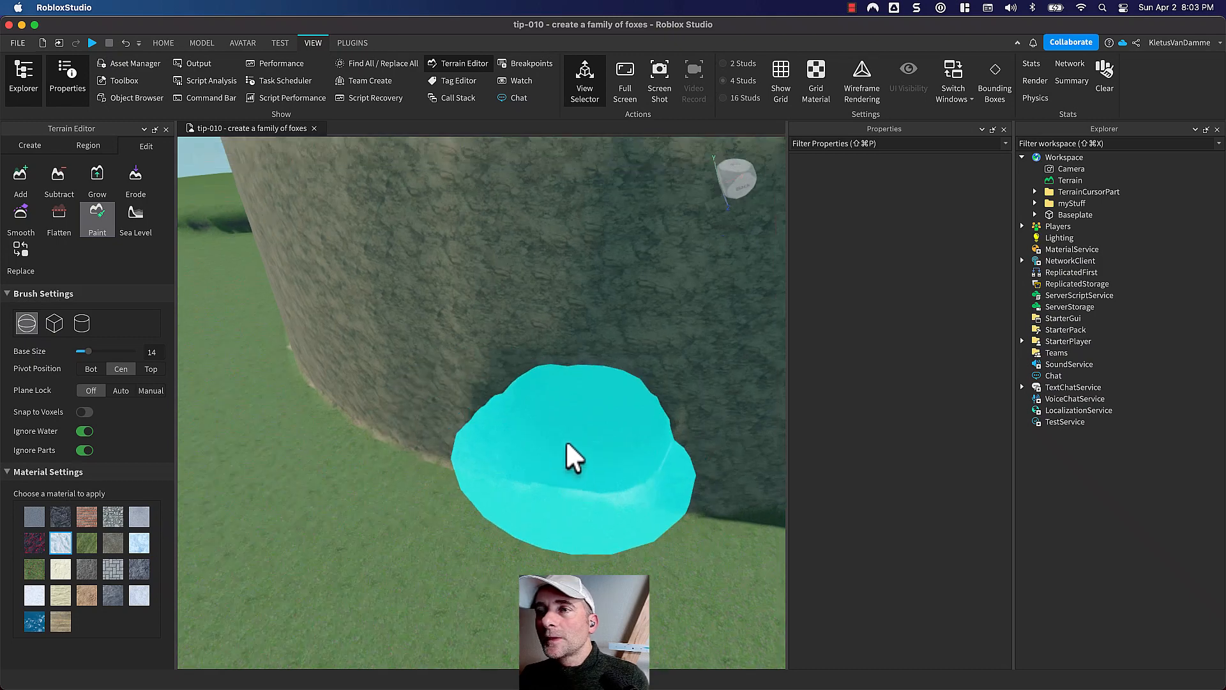
pyautogui.moveTo(566, 444); pyautogui.dragTo(566, 431, button='right')
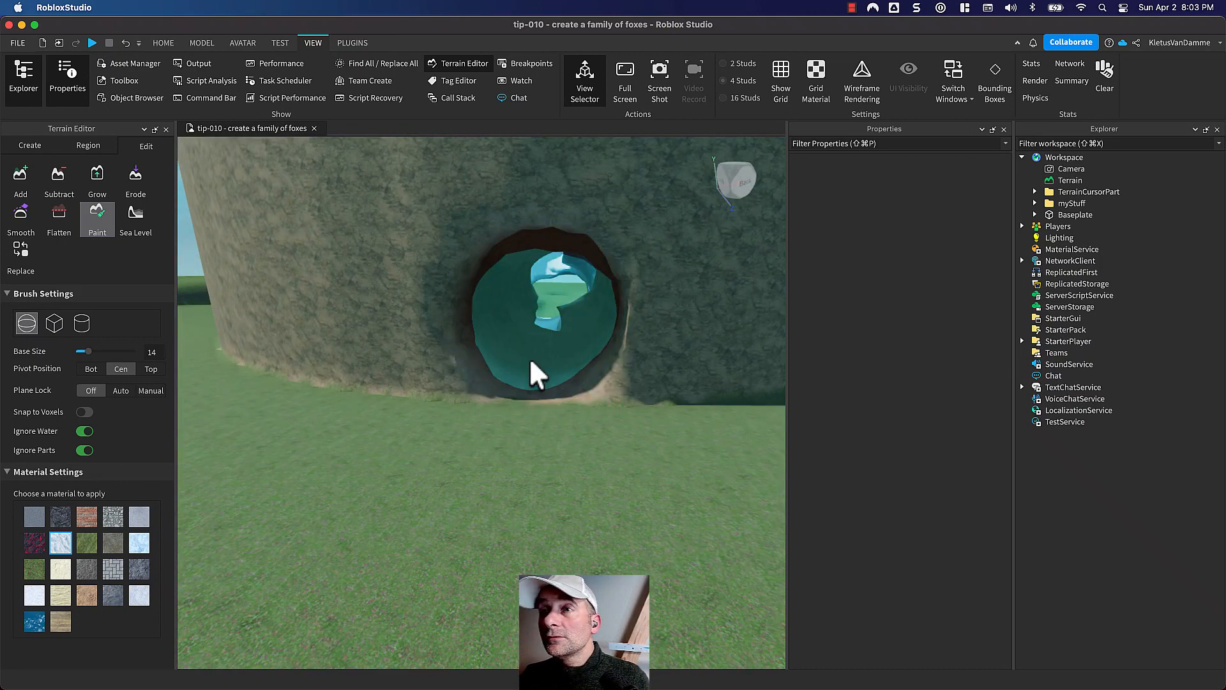
pyautogui.scroll(2, 536, 374)
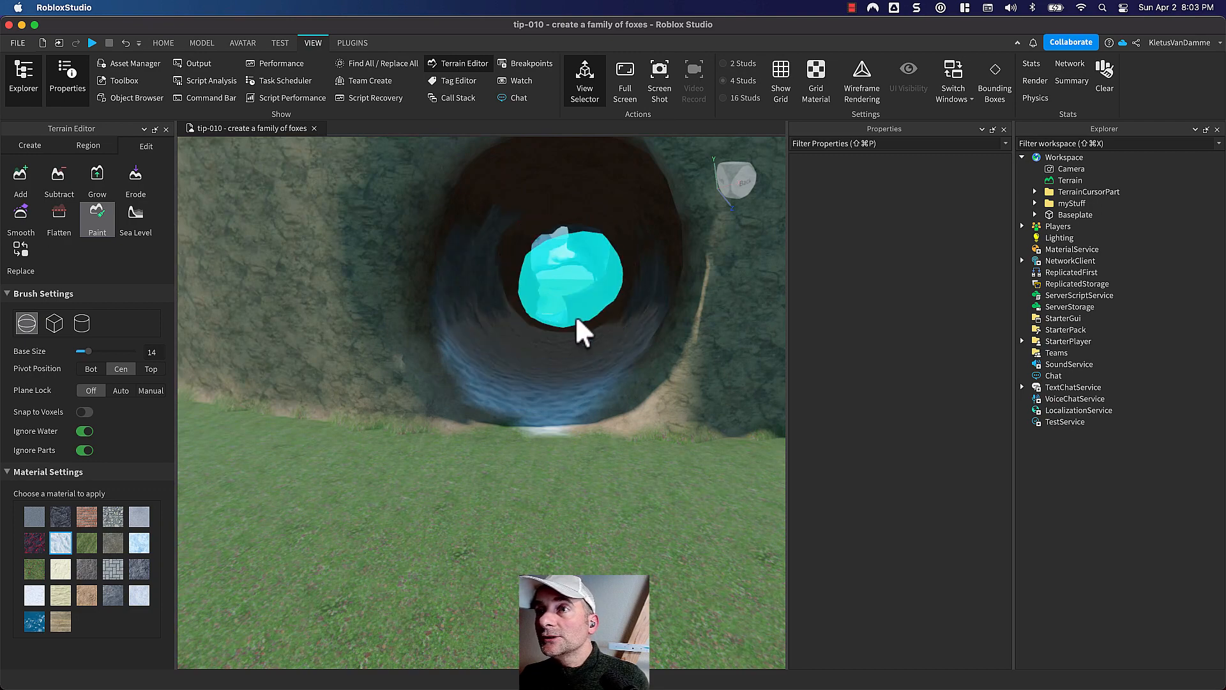
pyautogui.scroll(2, 578, 321)
pyautogui.scroll(2, 617, 353)
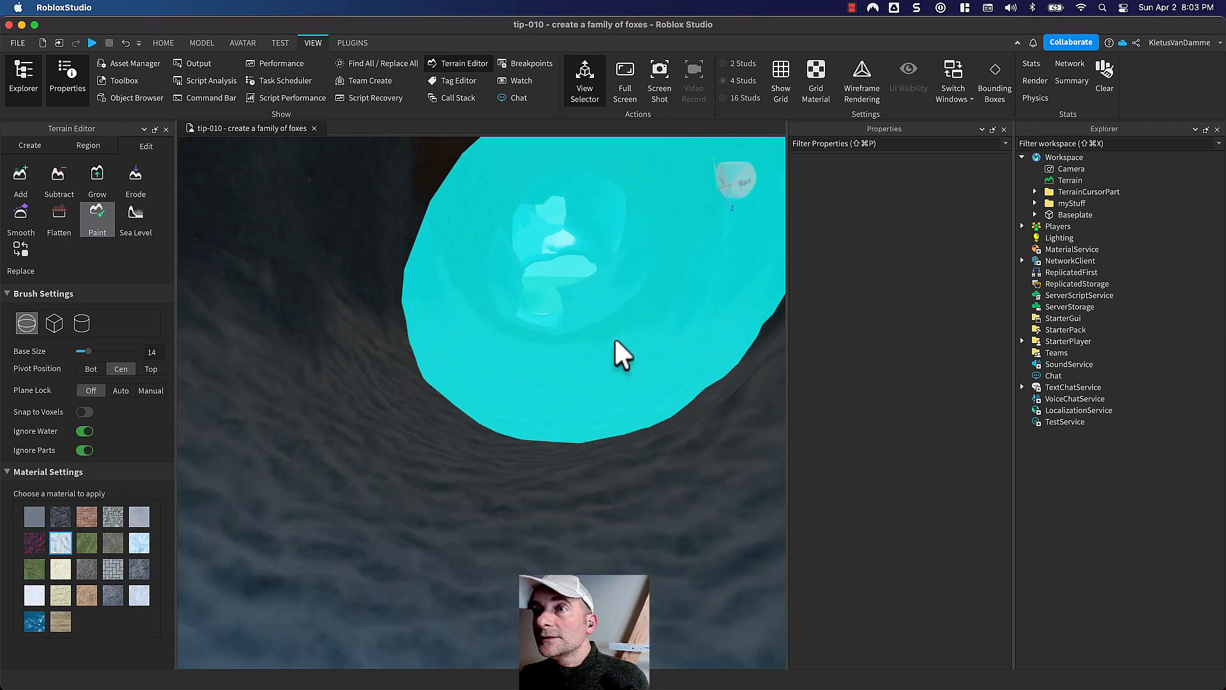
pyautogui.scroll(2, 514, 321)
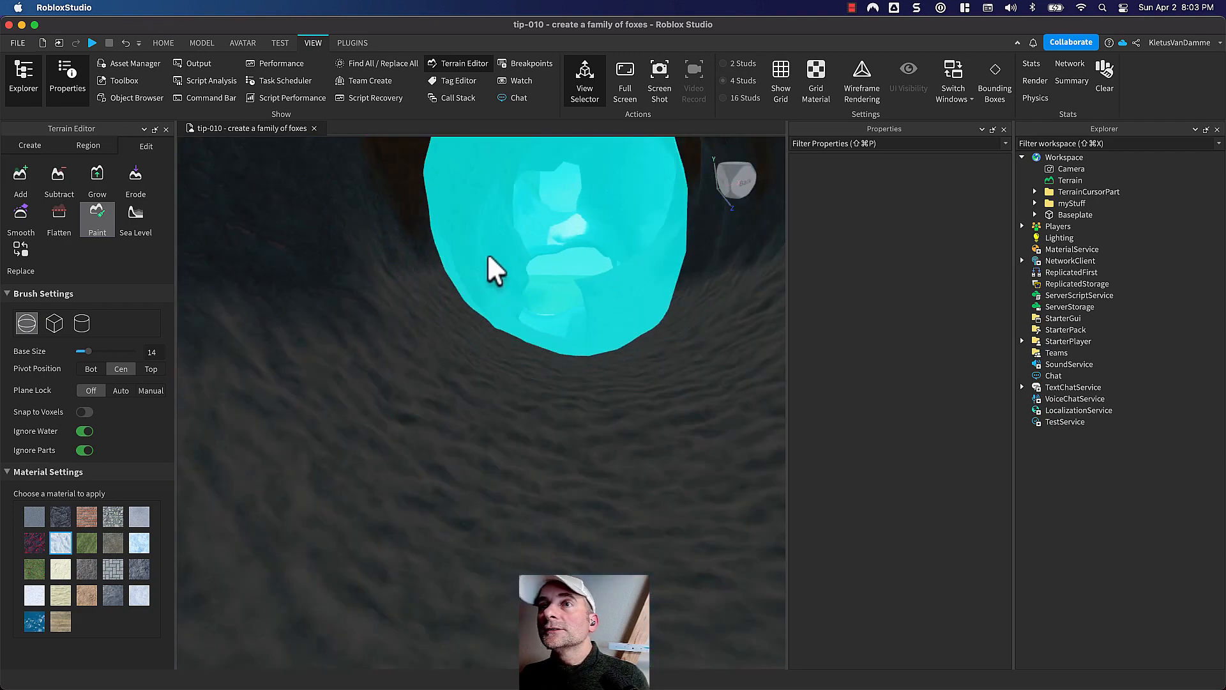
pyautogui.moveTo(489, 254); pyautogui.dragTo(489, 252, button='right')
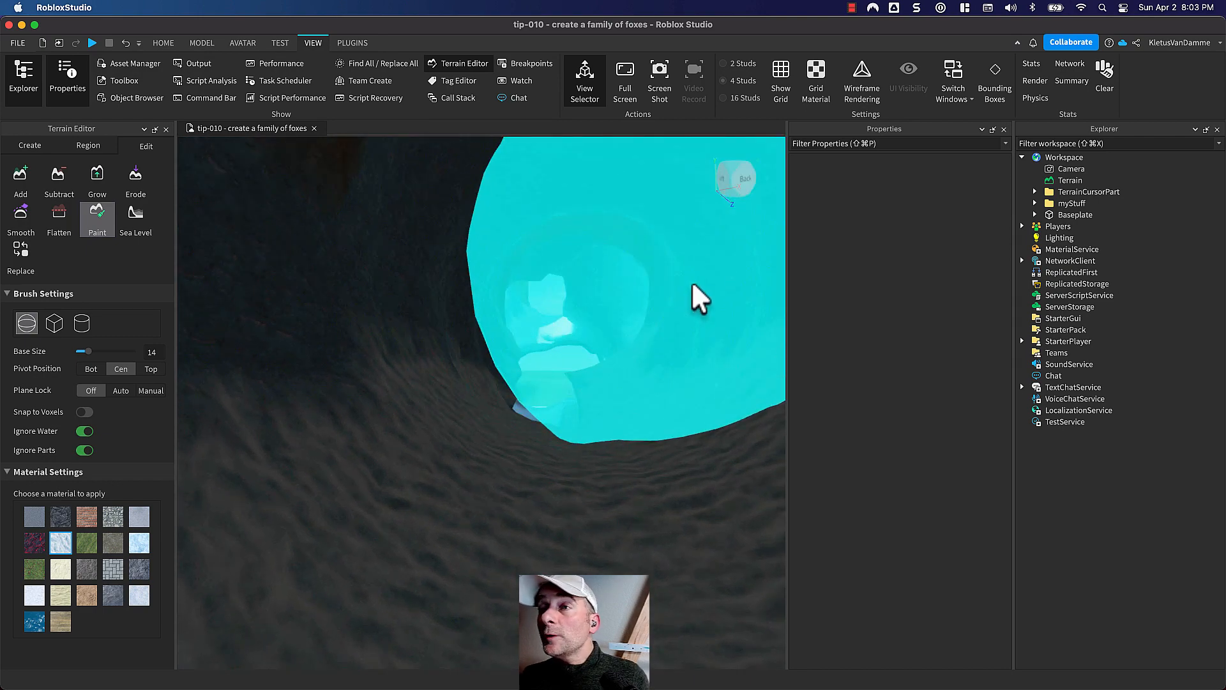
pyautogui.scroll(-10, 543, 396)
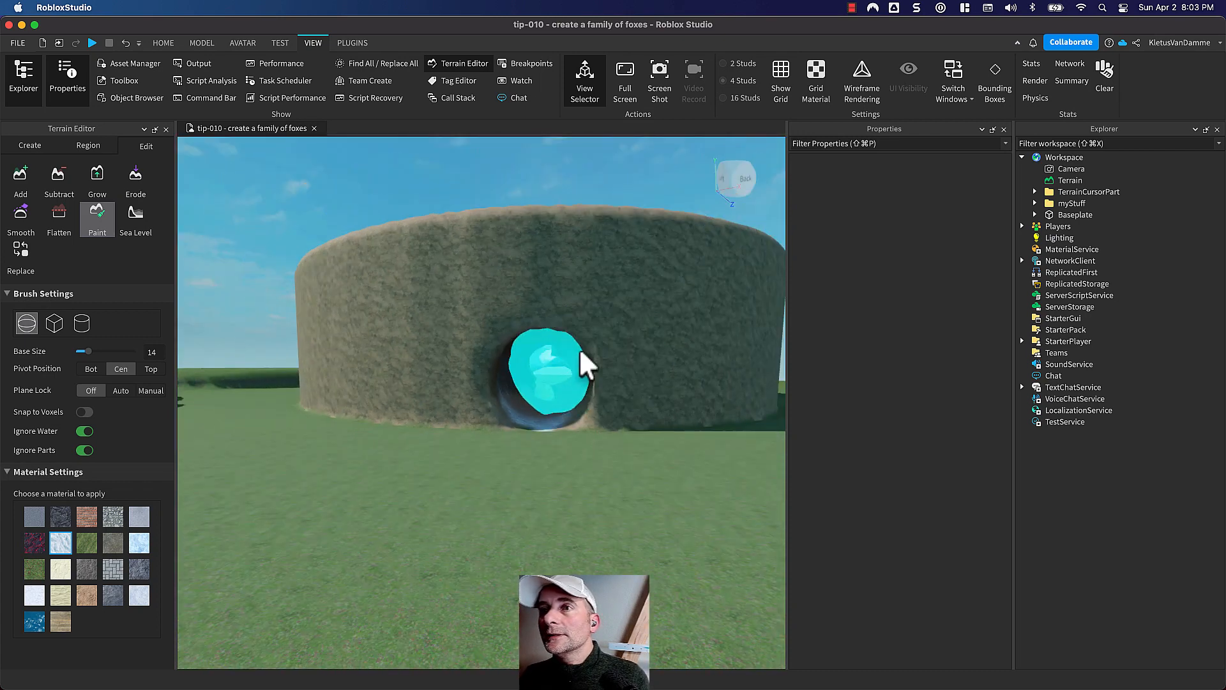
# Paint the rock face around the rear tunnel opening and the ground in front of it with the glacier material
pyautogui.moveTo(569, 347)
pyautogui.mouseDown()
pyautogui.moveTo(501, 370)
pyautogui.moveTo(534, 397)
pyautogui.moveTo(522, 500)
pyautogui.mouseUp()
pyautogui.scroll(-8, 527, 480)
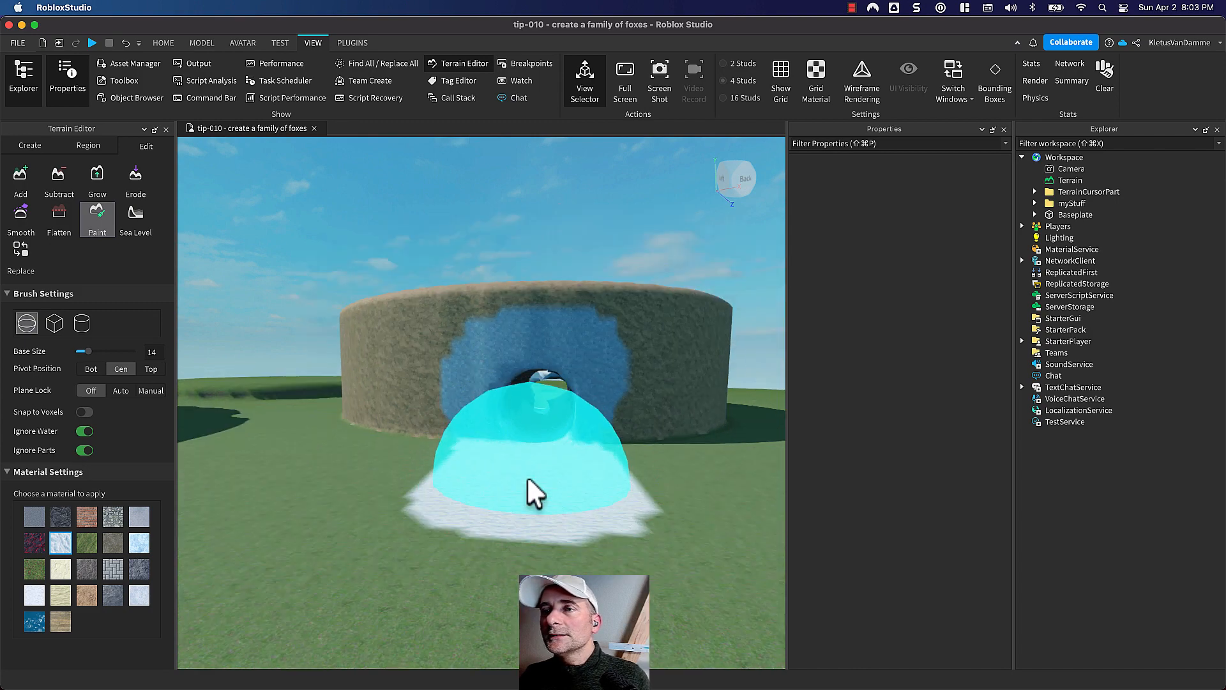
pyautogui.moveTo(531, 503); pyautogui.dragTo(528, 487, button='right')
pyautogui.scroll(-5, 523, 434)
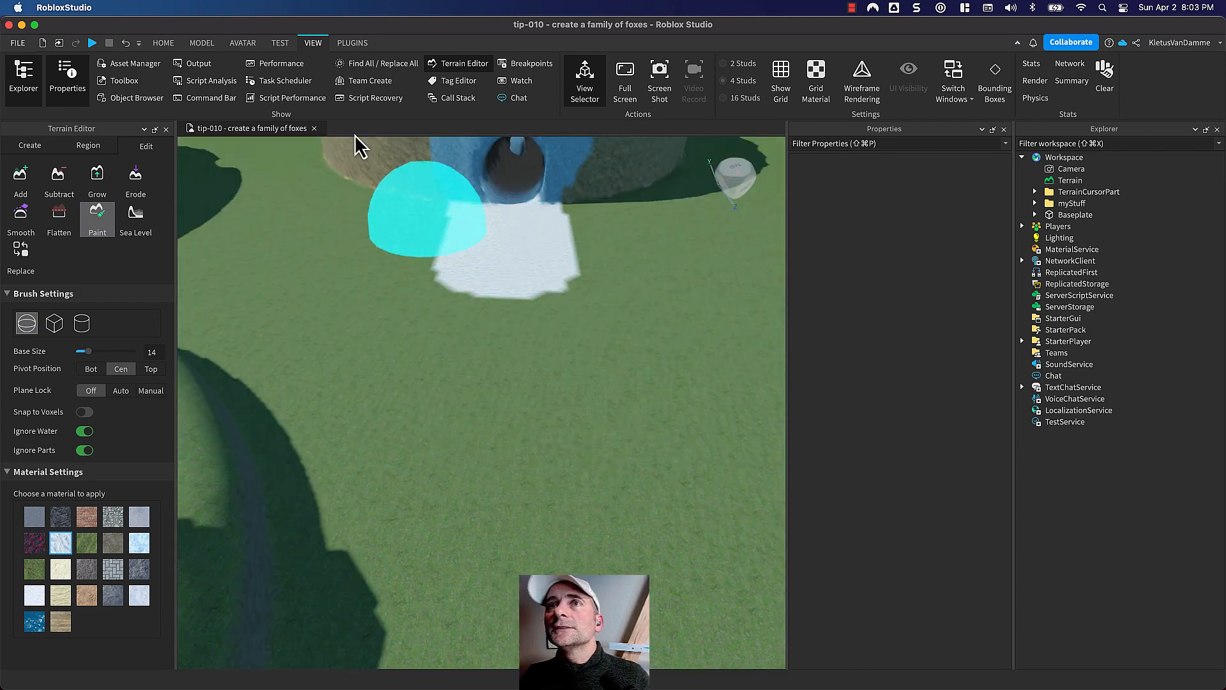
# Close the Terrain Editor and save the place to Roblox
pyautogui.click(165, 130)
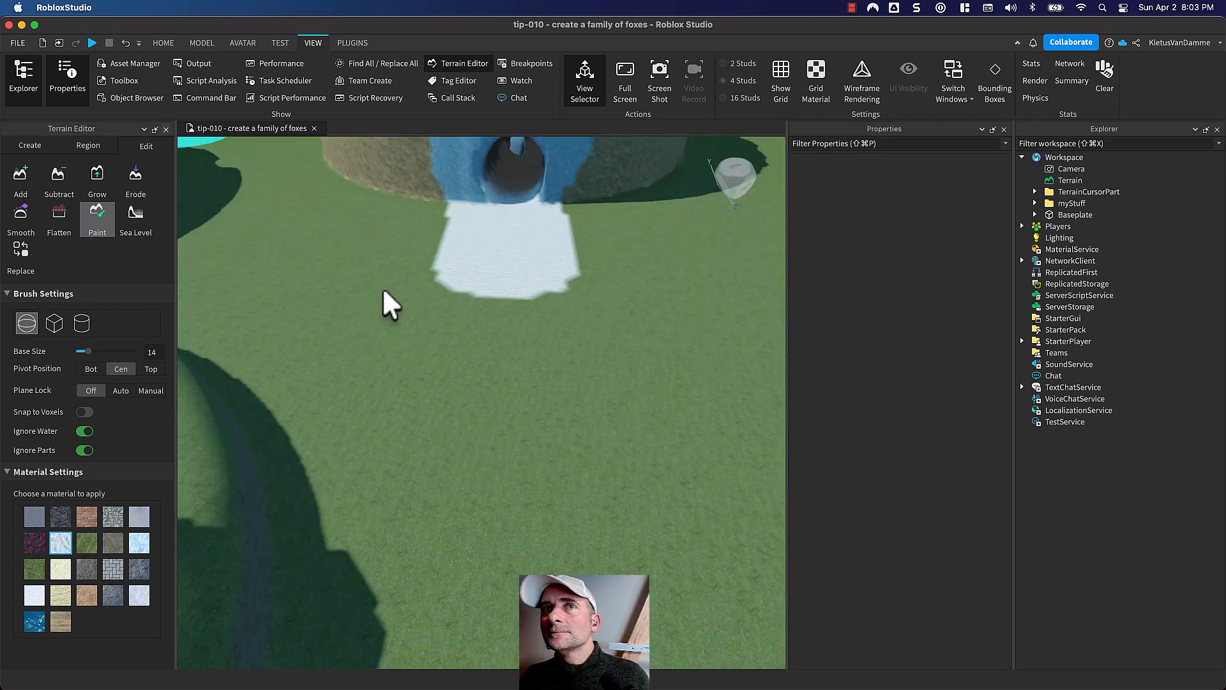
pyautogui.click(16, 42)
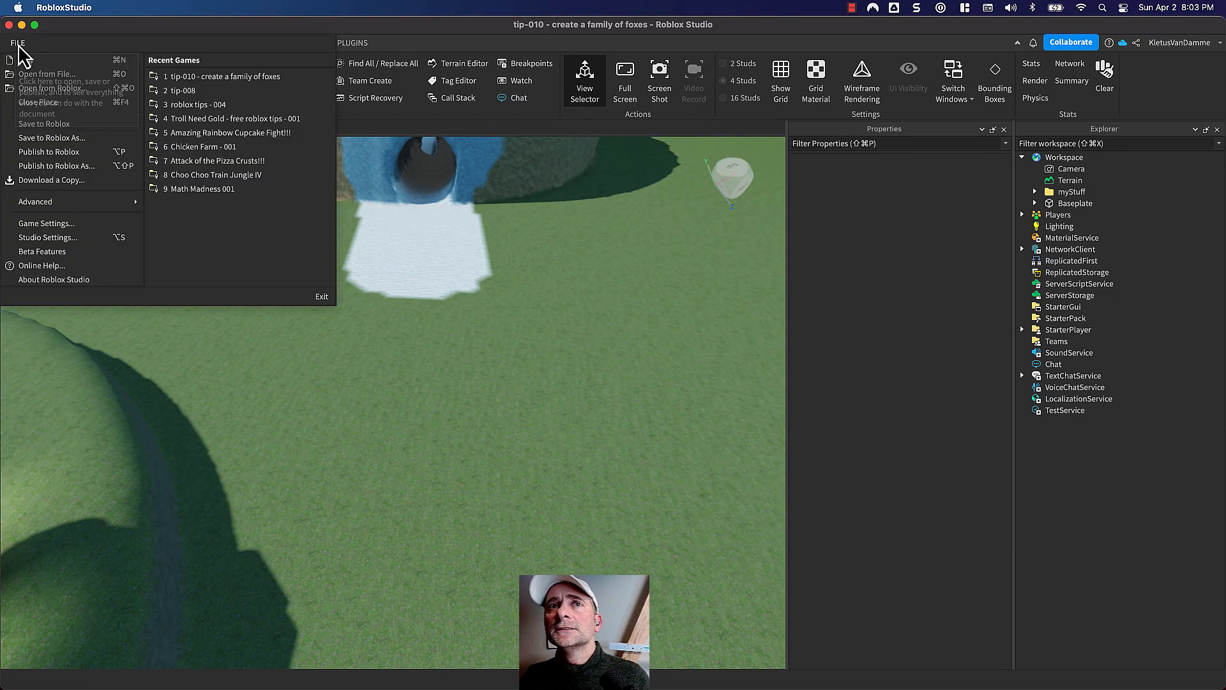
pyautogui.click(48, 128)
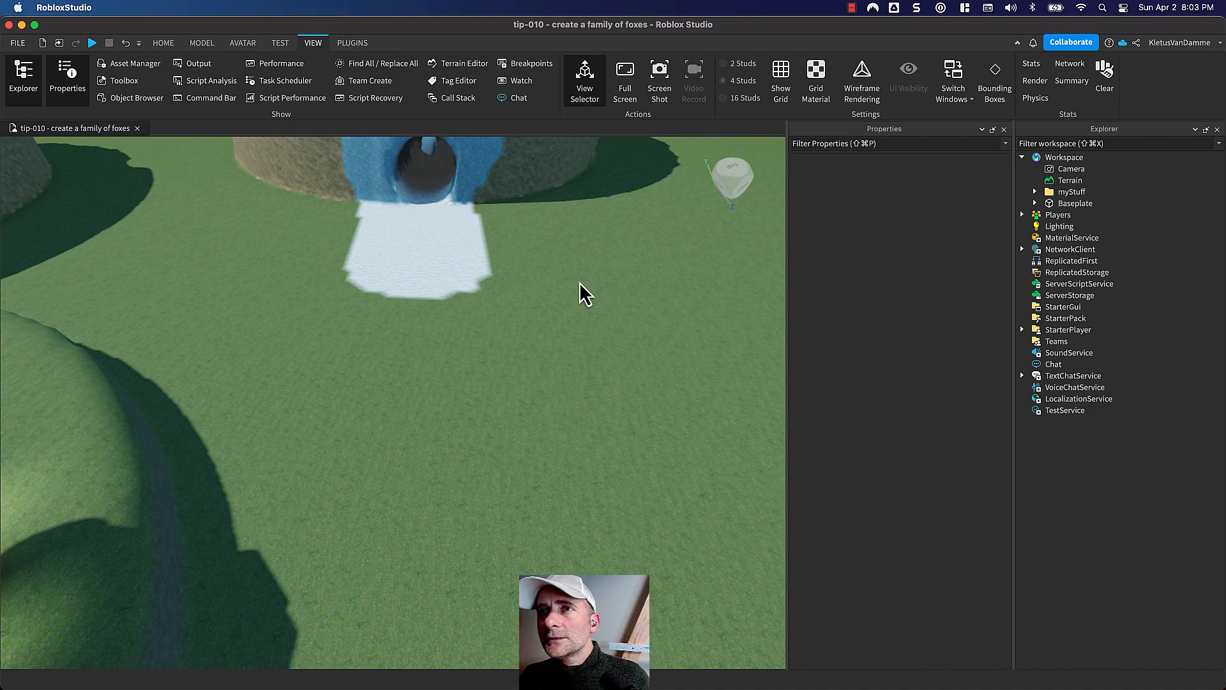
# Move the SpawnLocation from beside the rainbow platform onto the carved cylinder's top, at position 100, 86.5, -154
pyautogui.moveTo(580, 283); pyautogui.dragTo(626, 409, button='right')
pyautogui.moveTo(627, 396); pyautogui.dragTo(618, 377, button='middle')
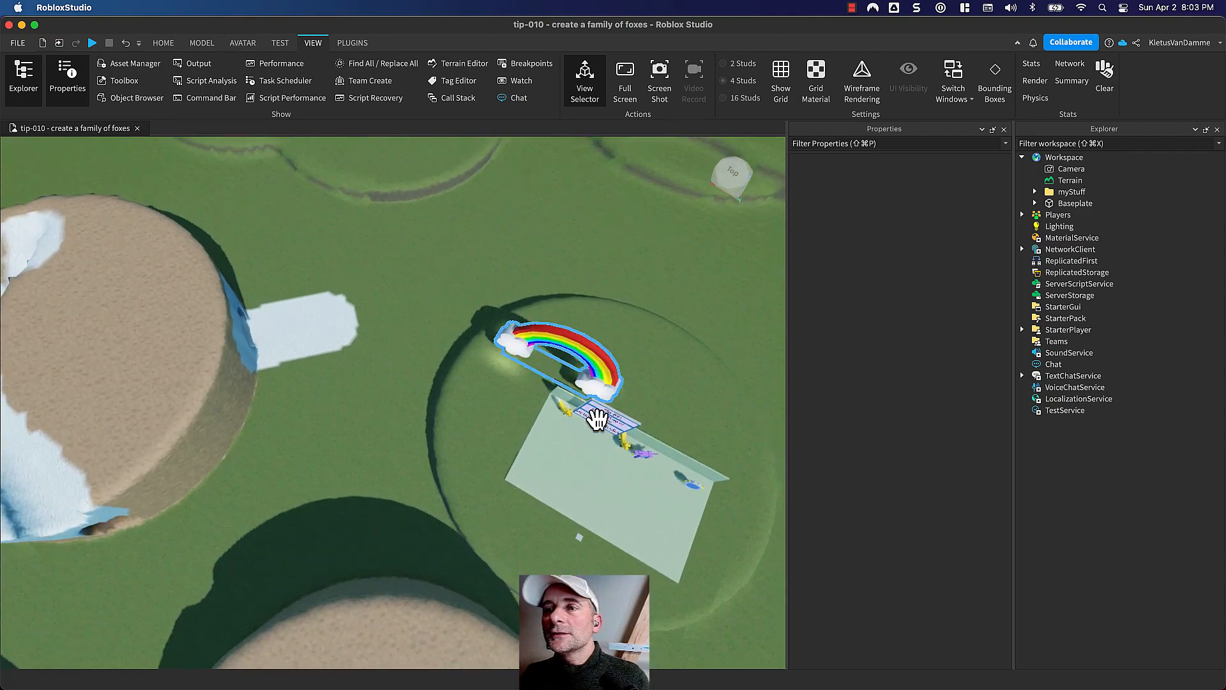
pyautogui.moveTo(597, 420)
pyautogui.mouseDown(button='right')
pyautogui.moveTo(613, 416)
pyautogui.moveTo(611, 401)
pyautogui.mouseUp(button='right')
pyautogui.press('q')
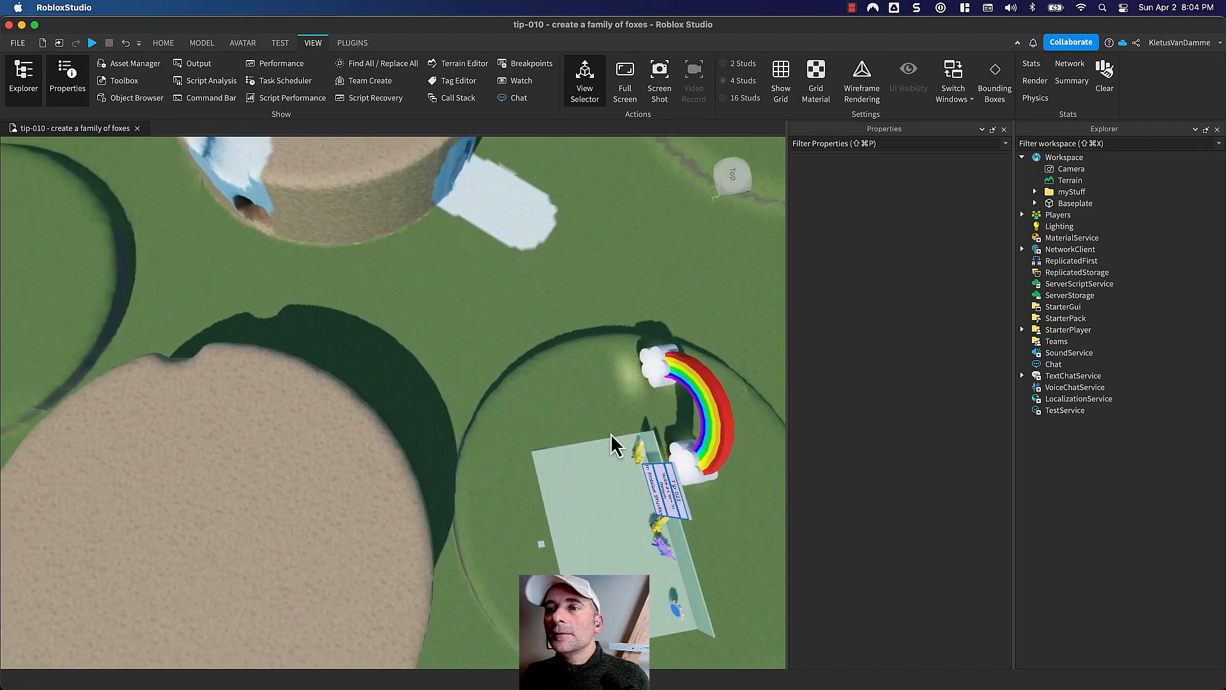
pyautogui.moveTo(613, 445); pyautogui.dragTo(541, 540, button='middle')
pyautogui.click(331, 182)
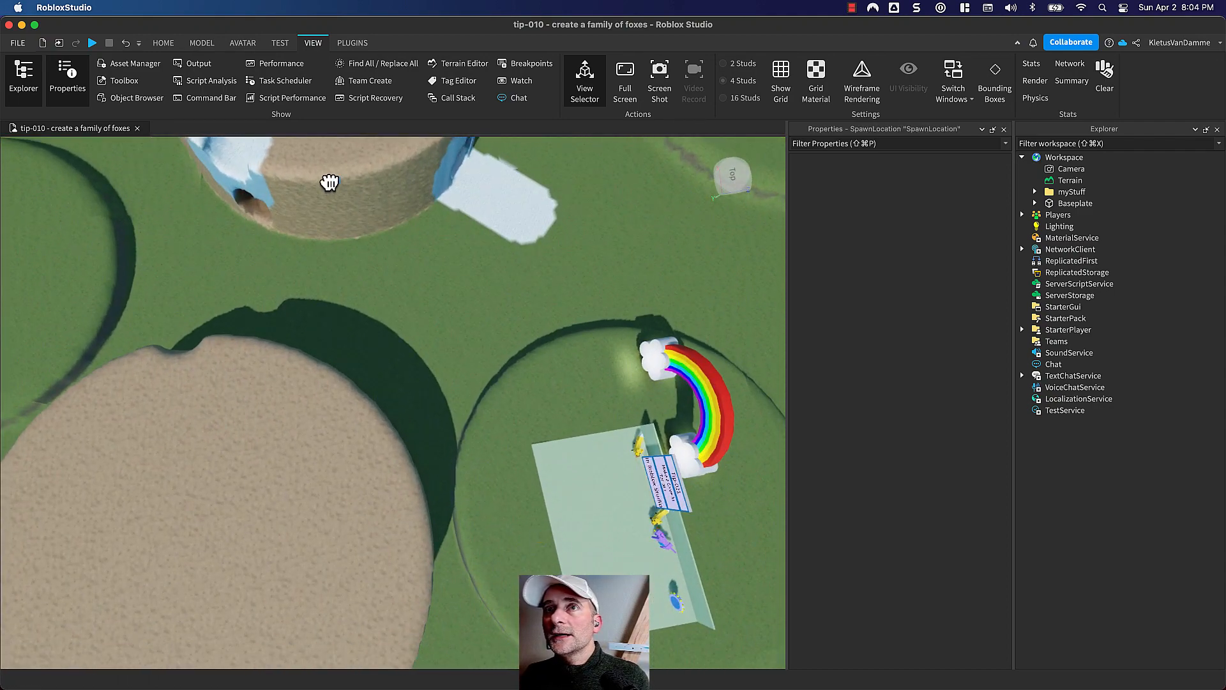
pyautogui.moveTo(311, 161); pyautogui.dragTo(311, 163)
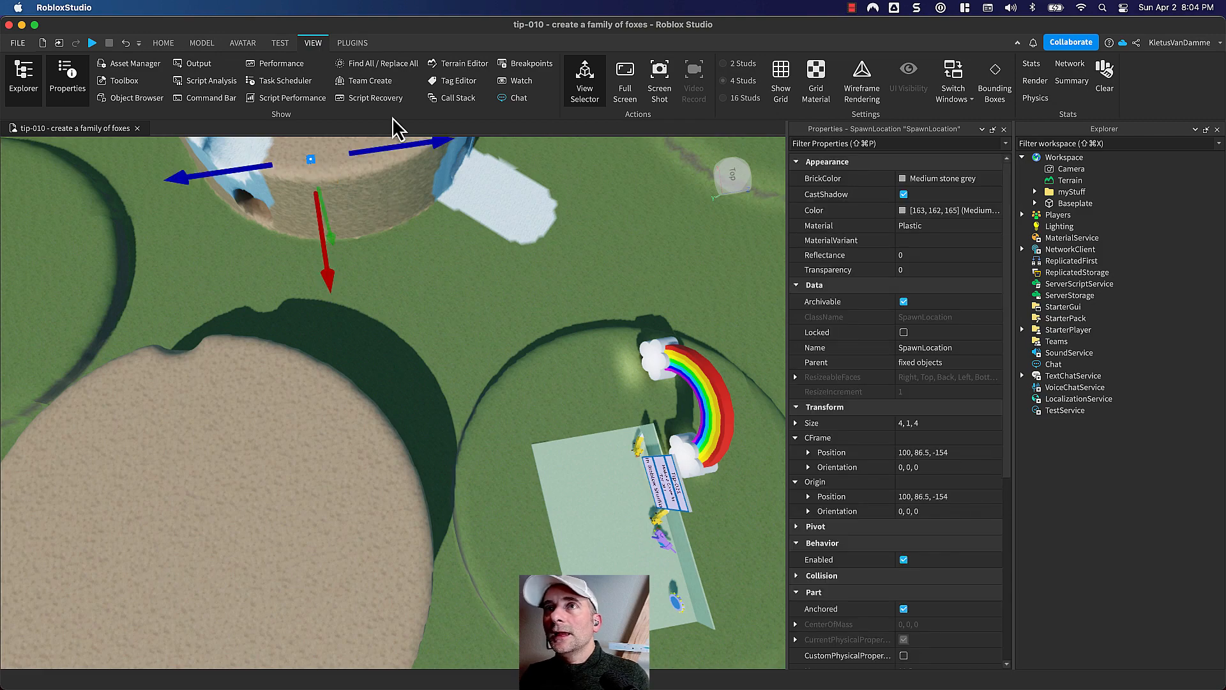
# Playtest the place, running the character from the spawn on the cylinder's top and over the grass around the icy cave
pyautogui.click(93, 45)
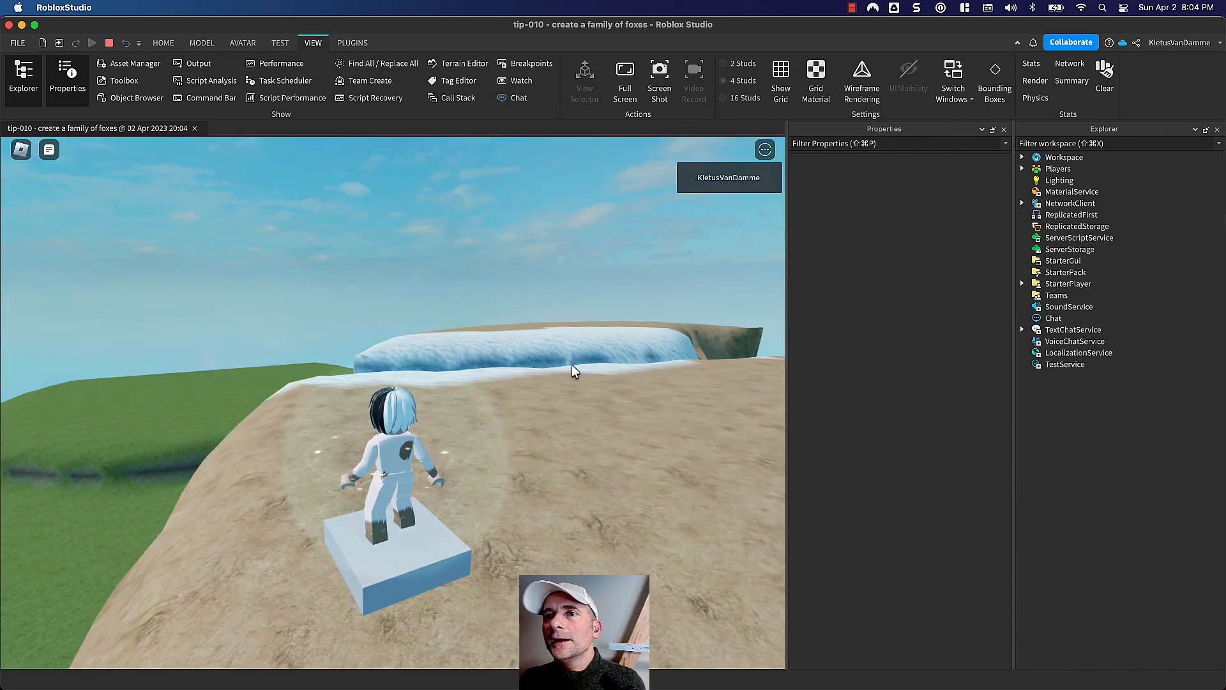
pyautogui.moveTo(594, 371)
pyautogui.mouseDown(button='right')
pyautogui.moveTo(596, 382)
pyautogui.moveTo(578, 379)
pyautogui.mouseUp(button='right')
pyautogui.scroll(5, 581, 375)
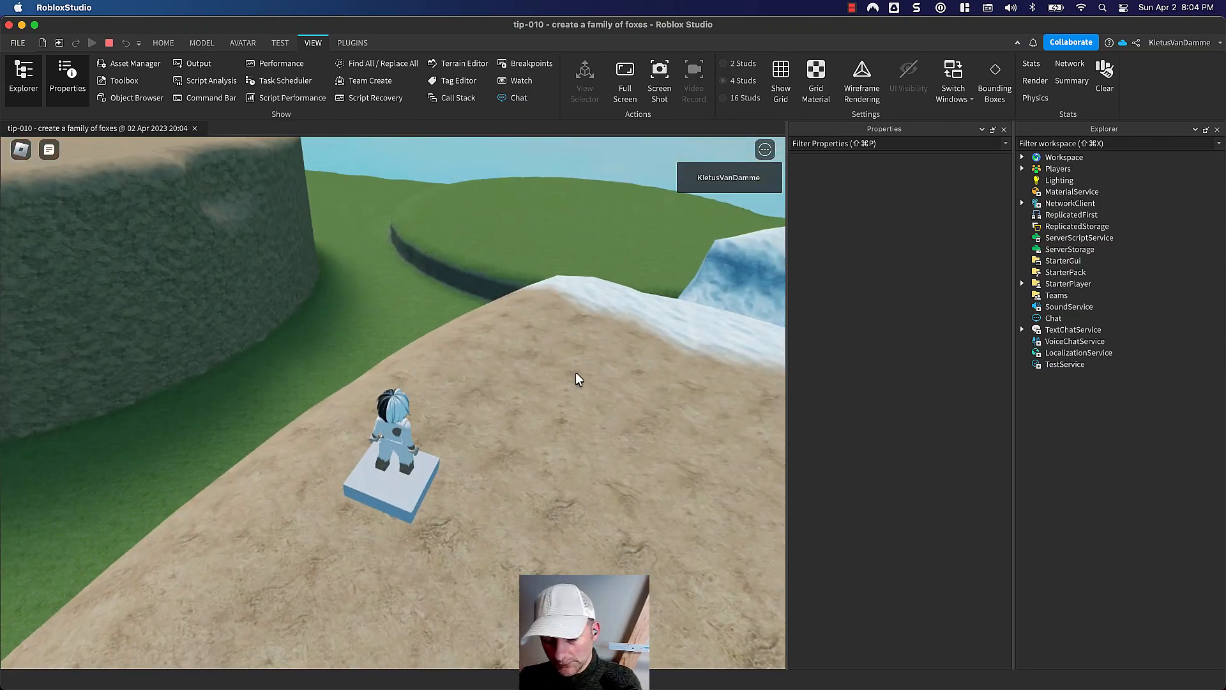
pyautogui.moveTo(572, 379); pyautogui.dragTo(571, 378, button='right')
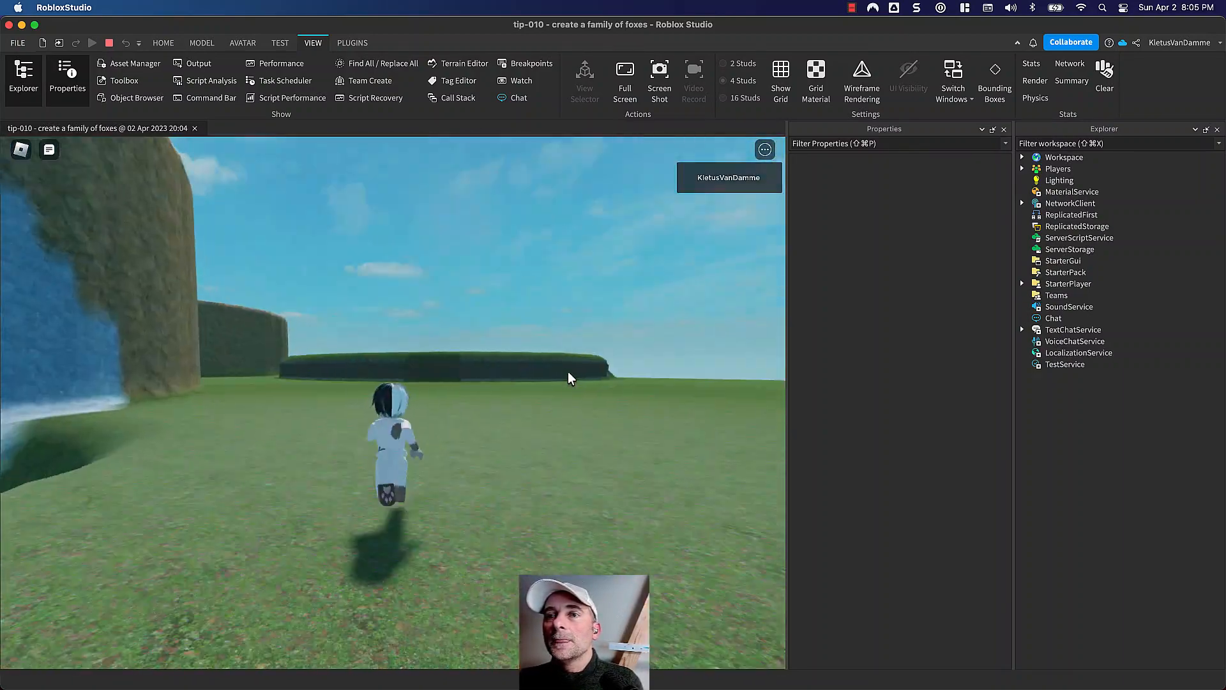
pyautogui.press('Right')
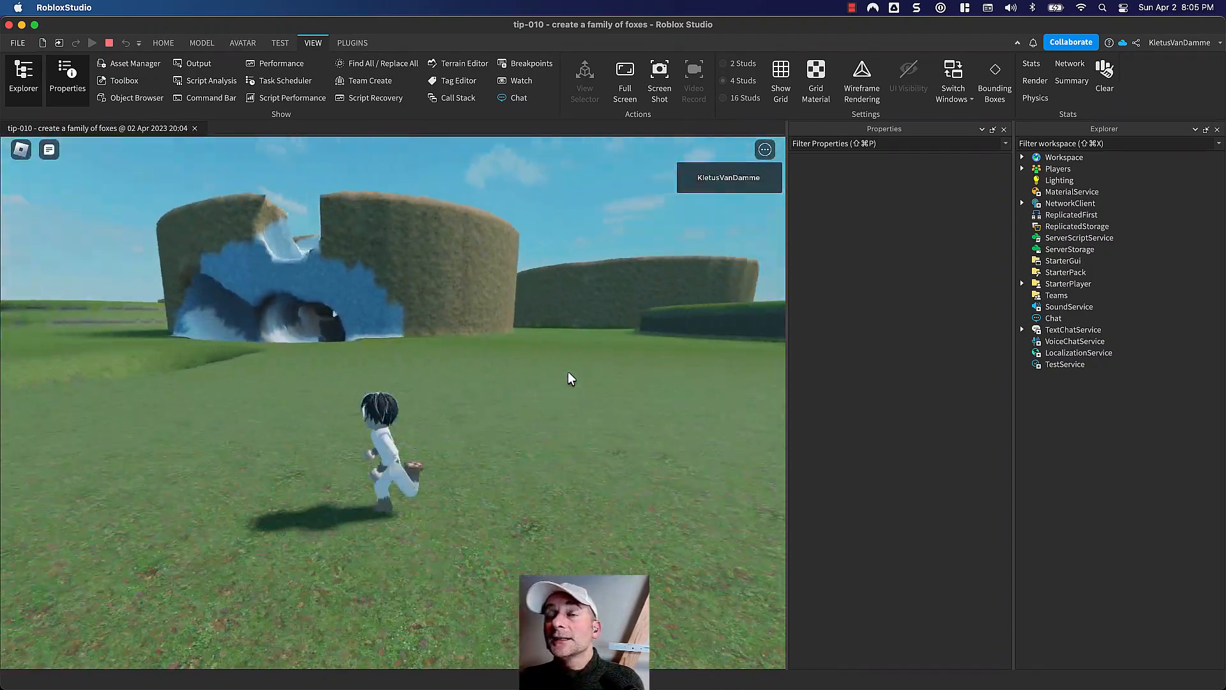
pyautogui.press('w')
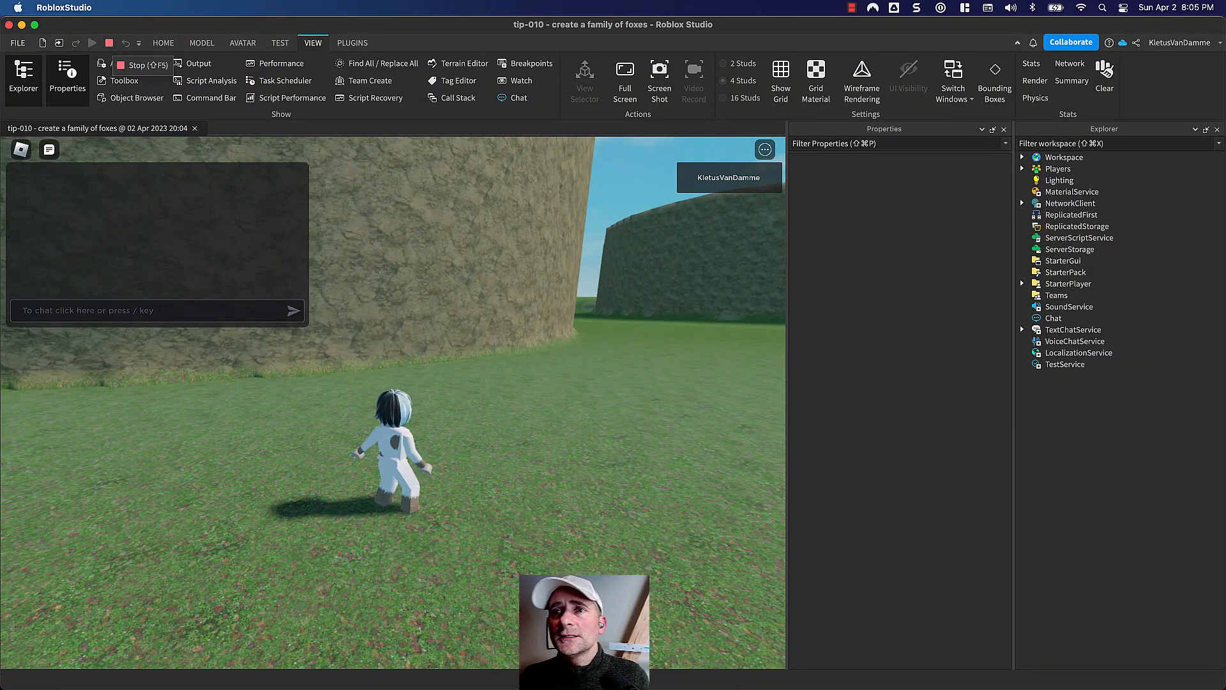
pyautogui.moveTo(740, 501); pyautogui.dragTo(740, 502, button='right')
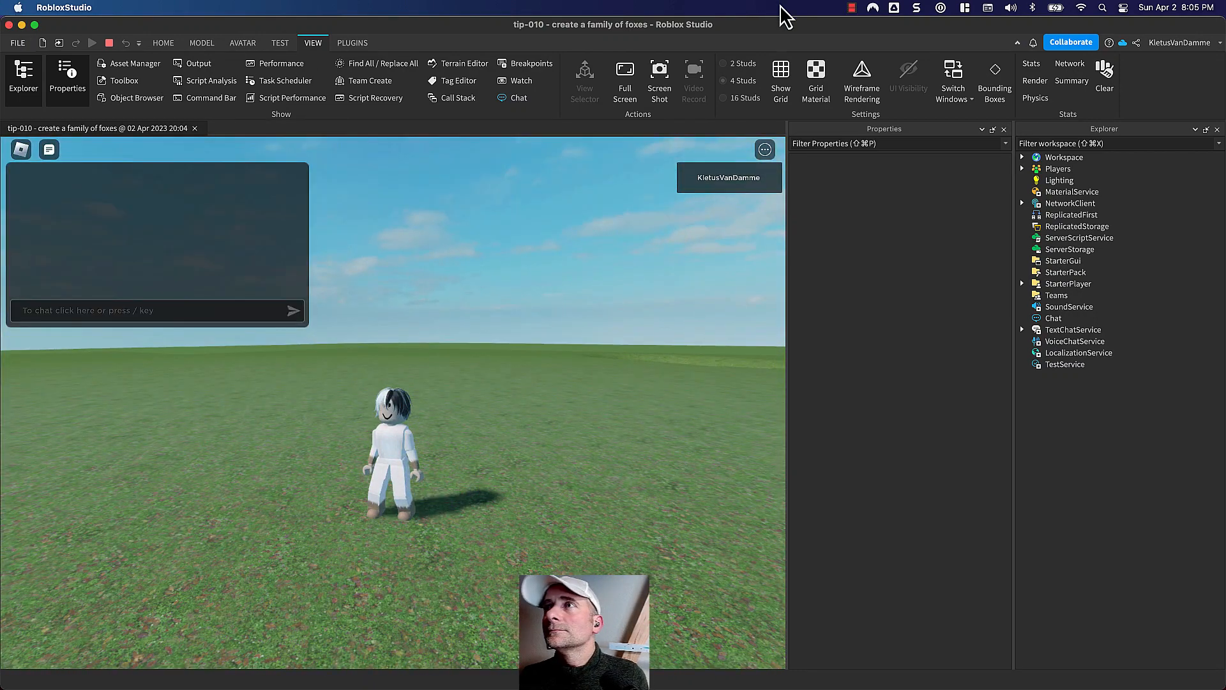
pyautogui.click(852, 9)
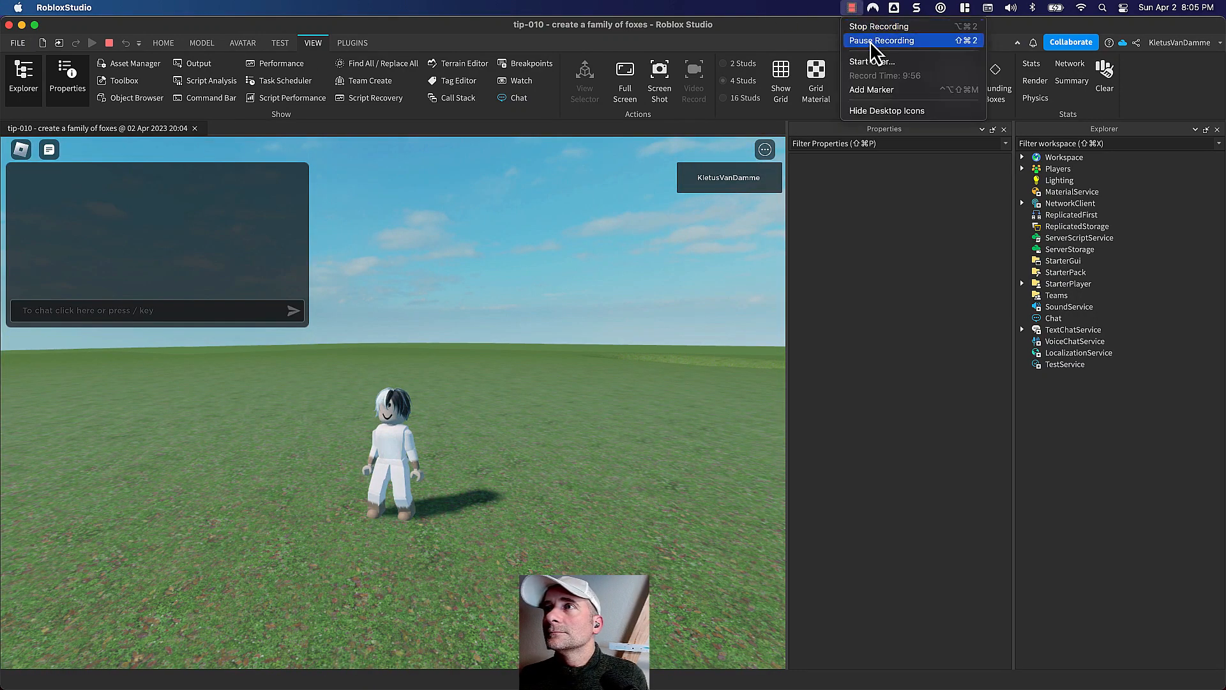